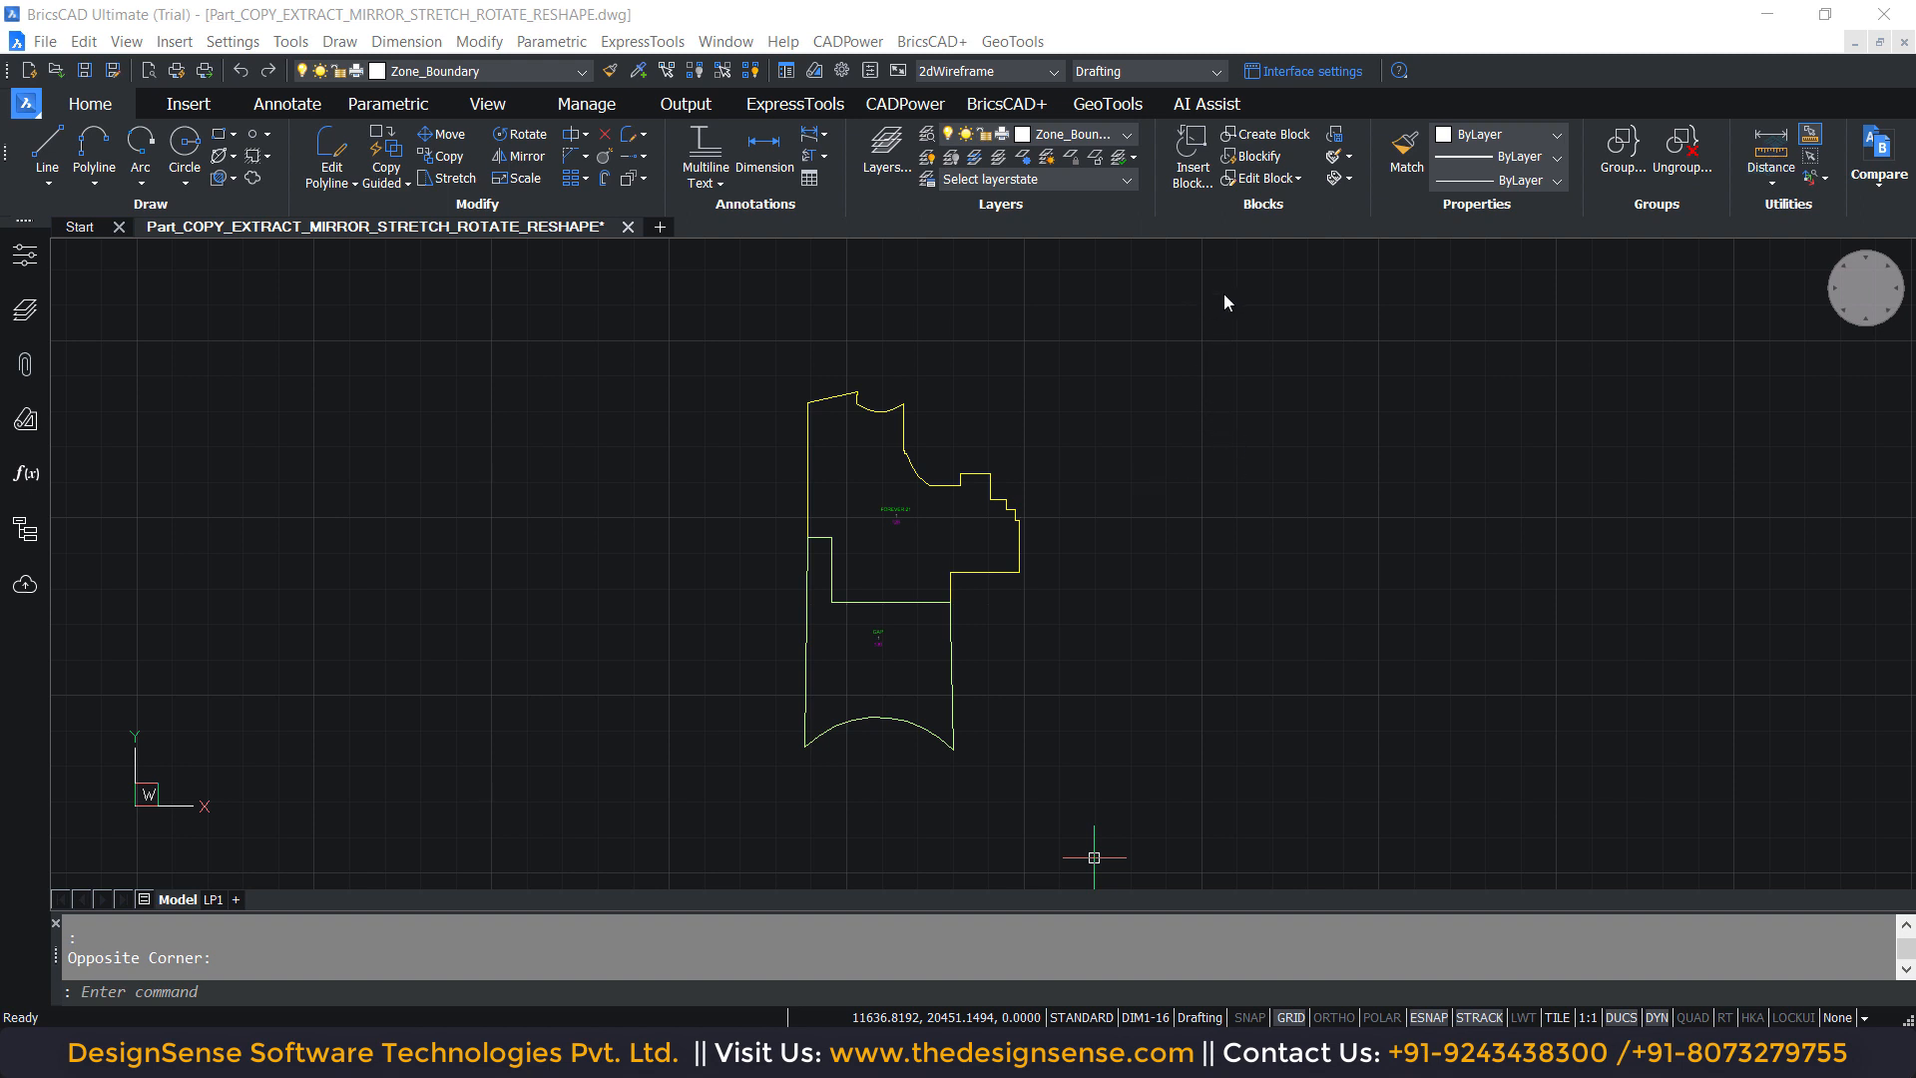
Step: Look through the CADPower part editing commands available for polylines
{"action": "left_click", "coordinate": [860, 43]}
{"action": "left_click", "coordinate": [864, 45]}
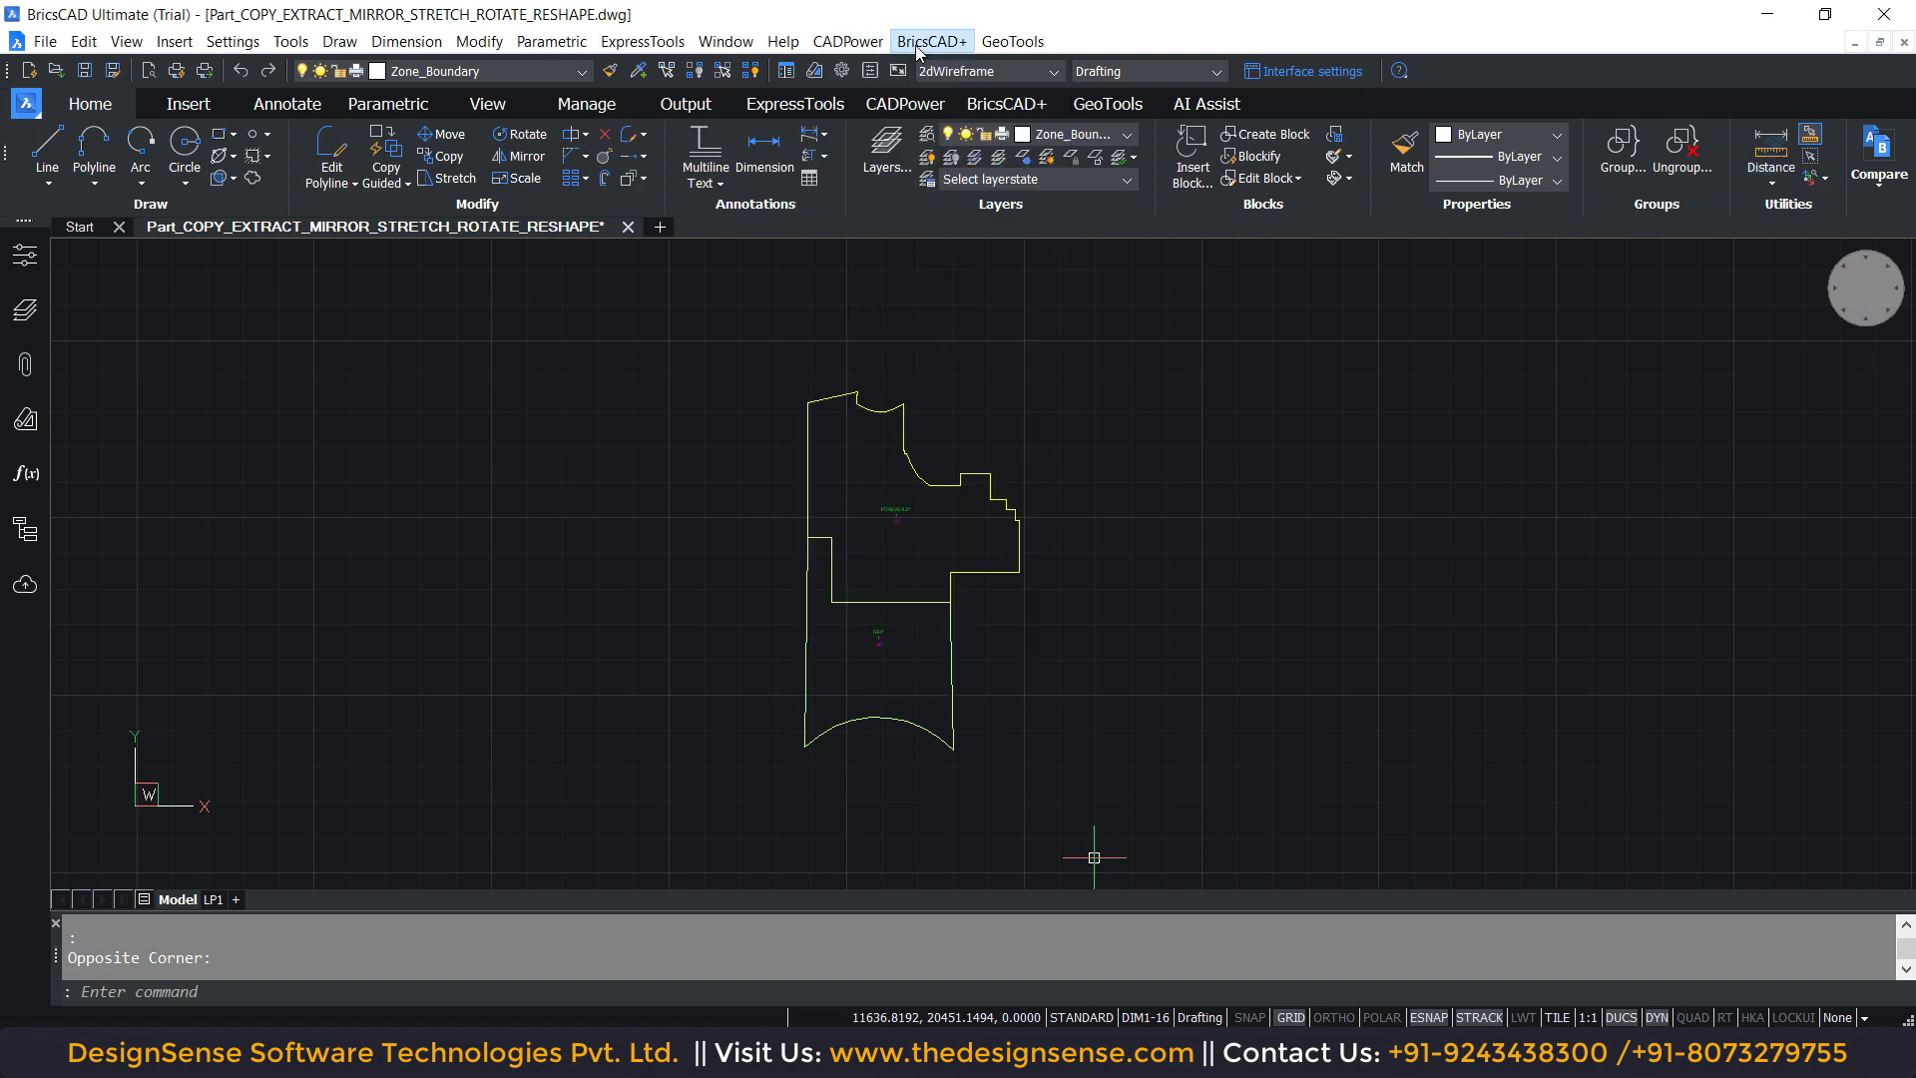
{"action": "left_click", "coordinate": [858, 43]}
{"action": "mouse_move", "coordinate": [856, 78]}
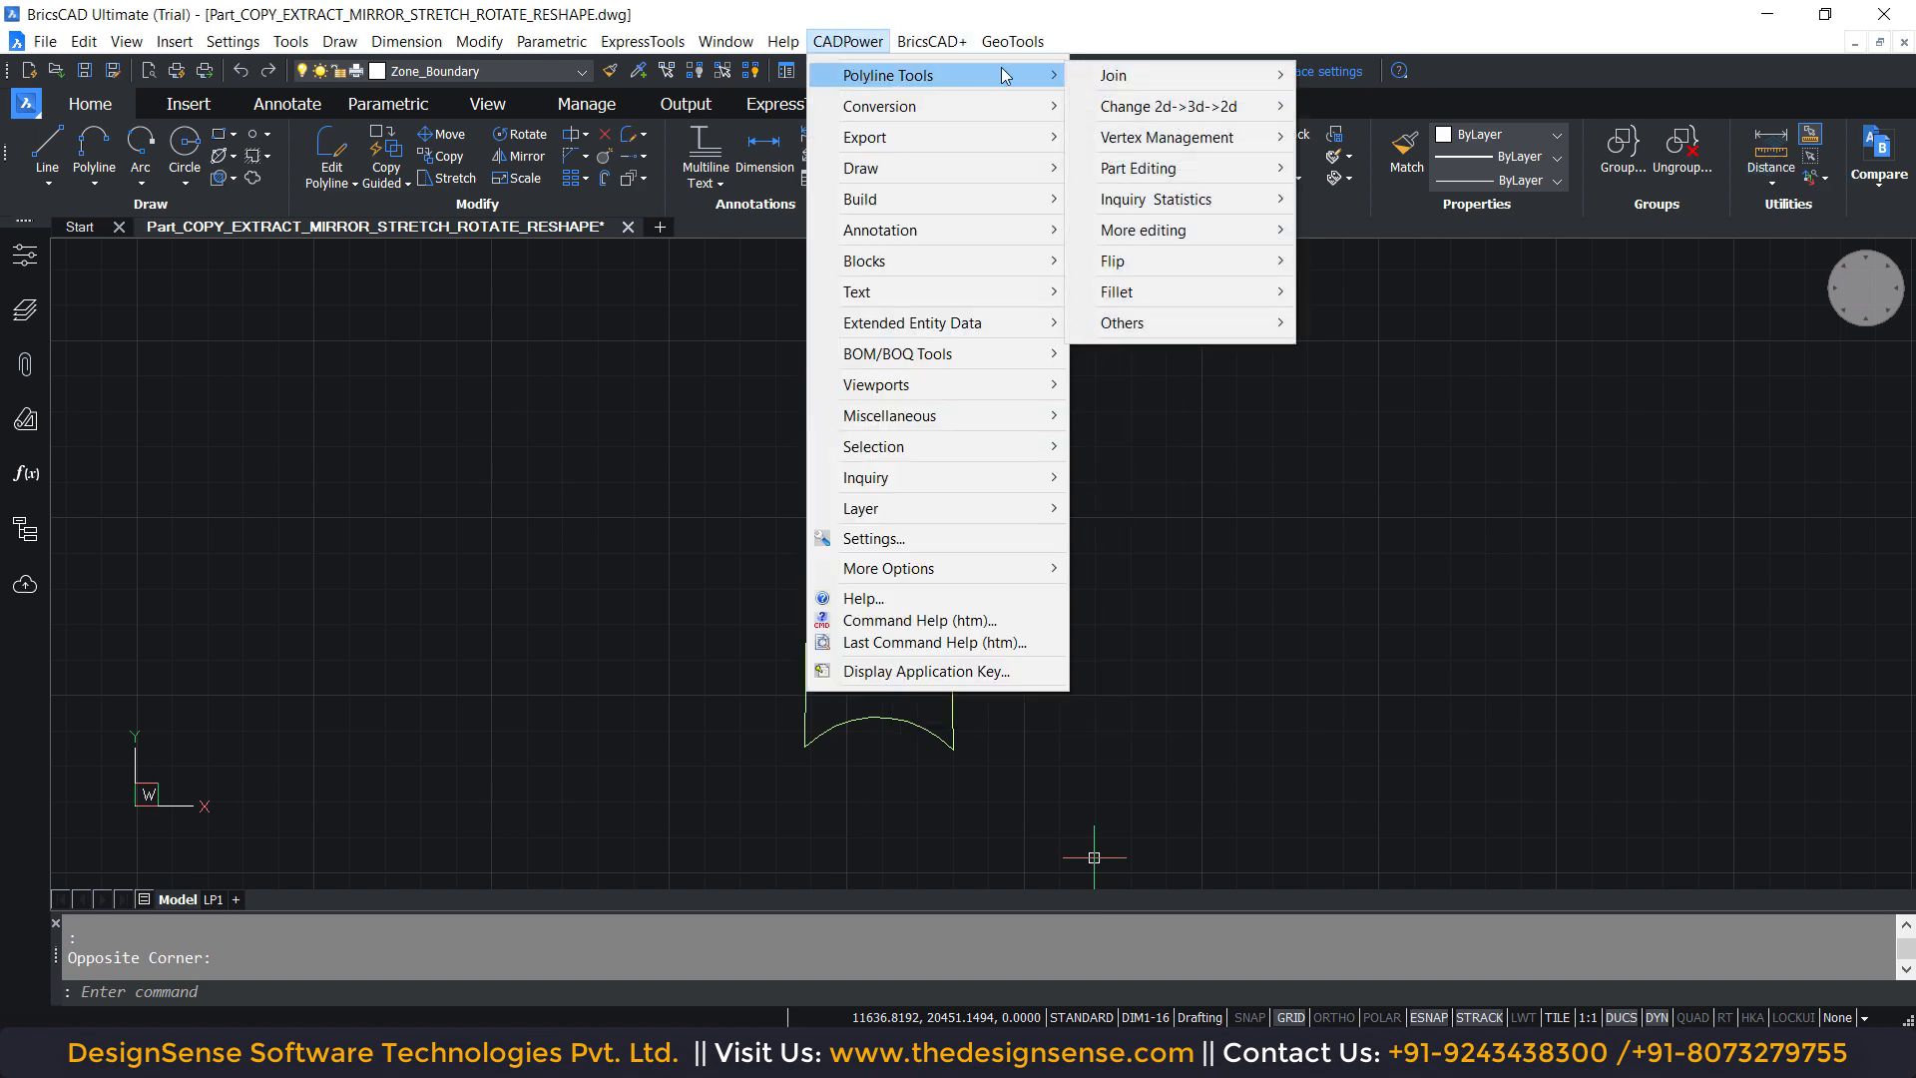
{"action": "mouse_move", "coordinate": [1242, 176]}
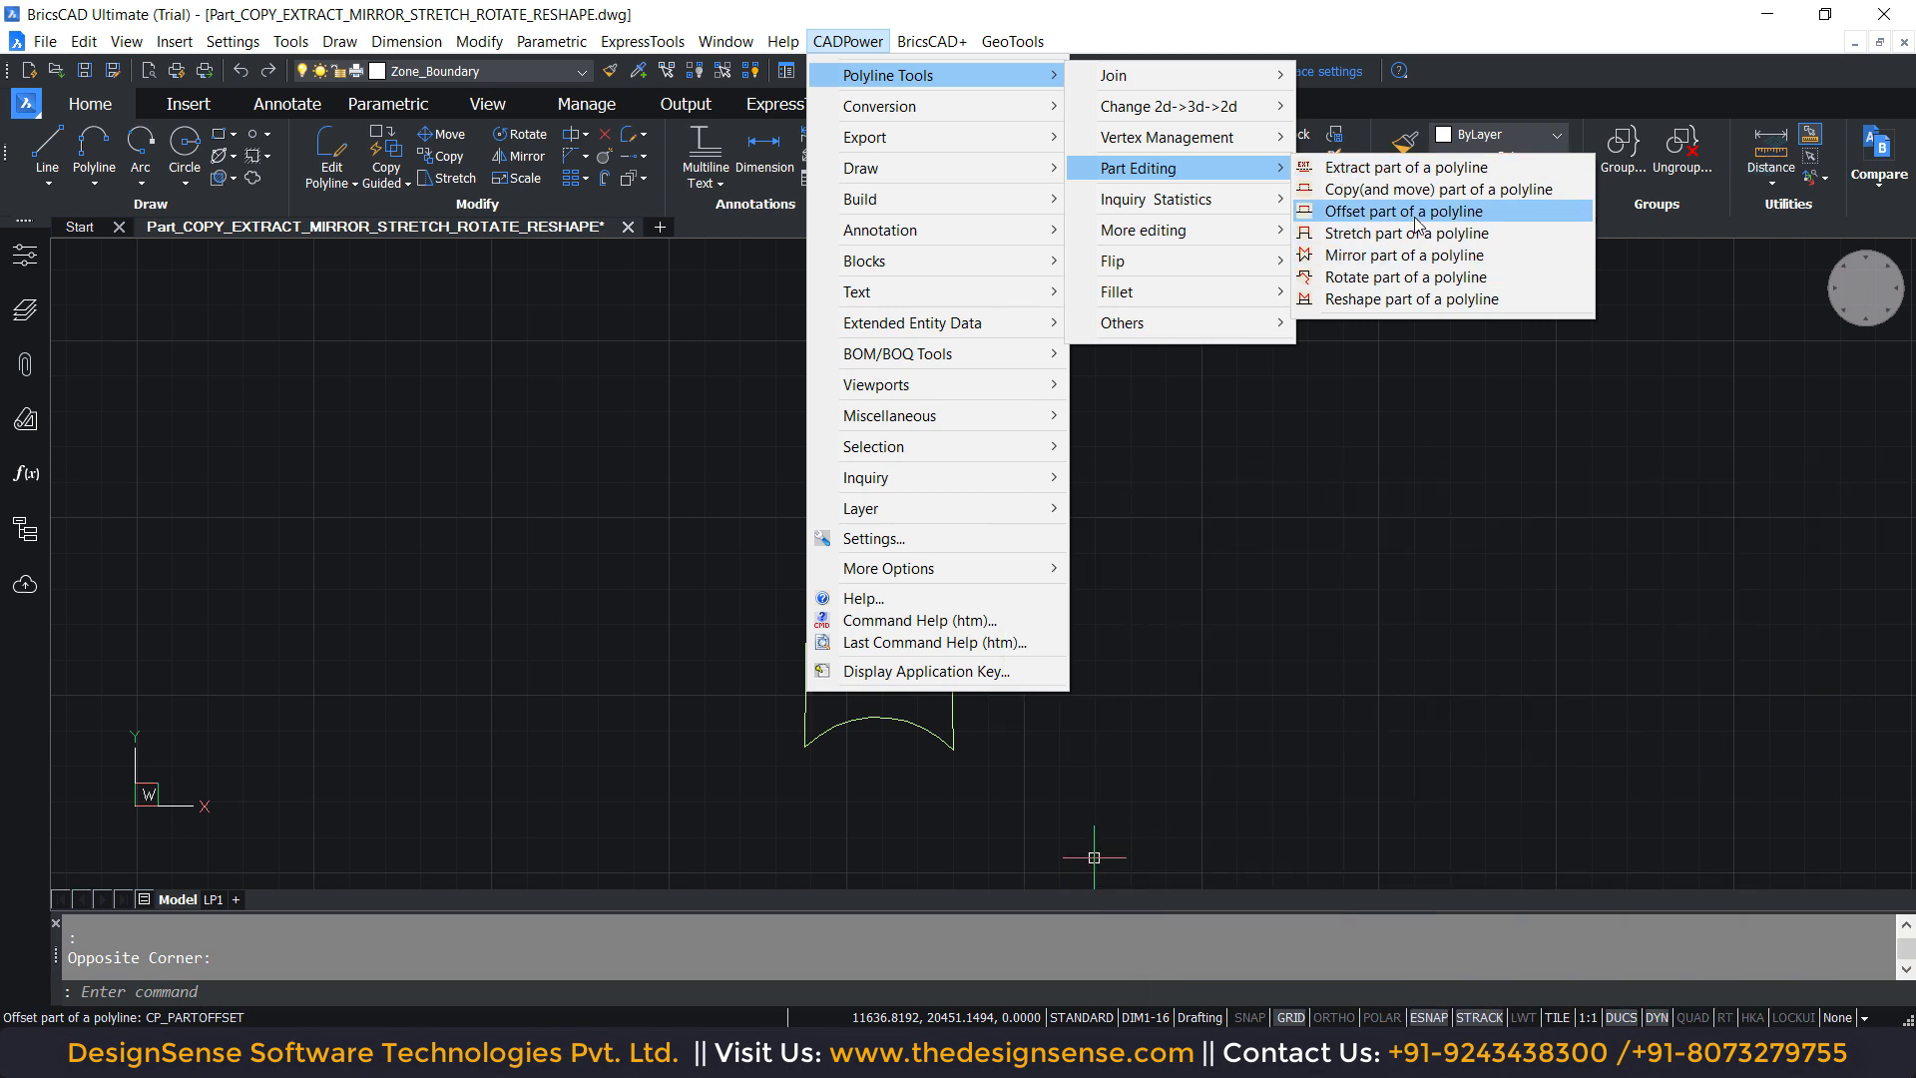
{"action": "key", "text": "Escape"}
{"action": "key", "text": "Escape"}
{"action": "key", "text": "Escape"}
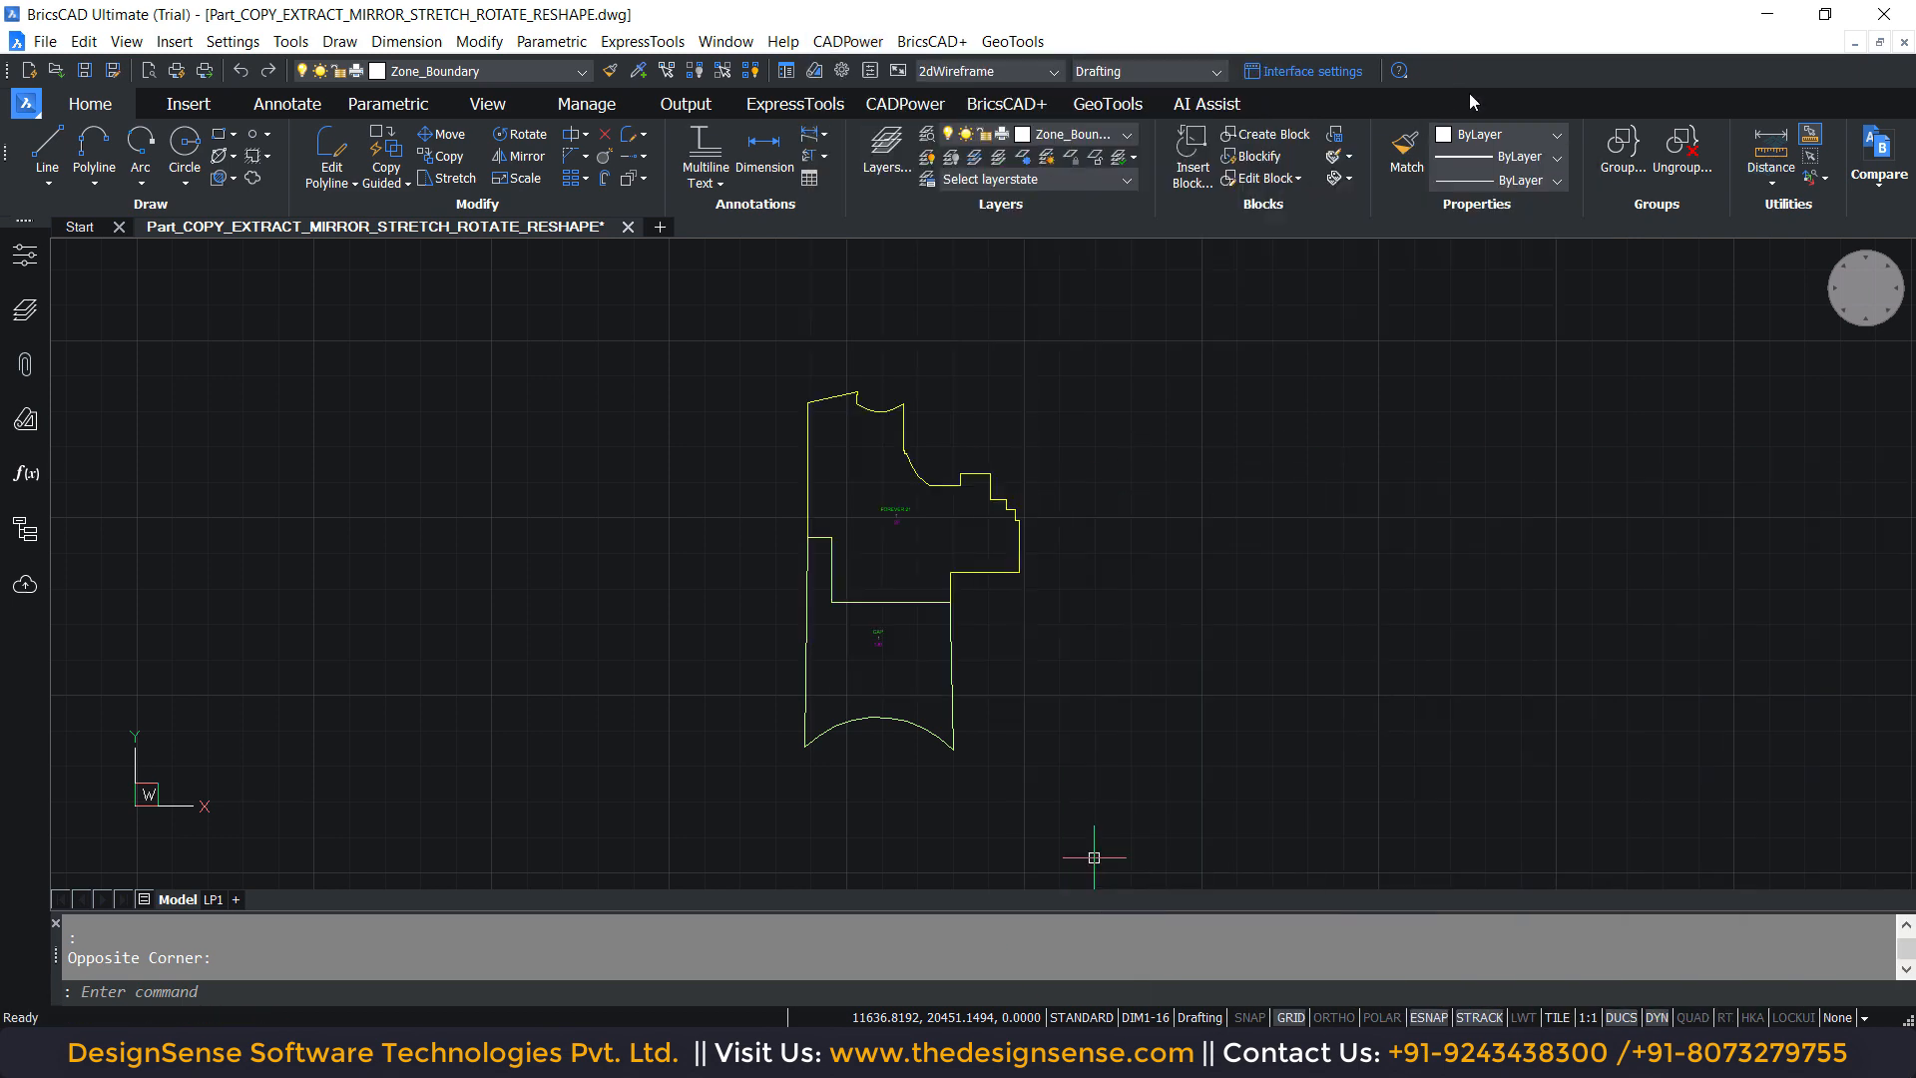
Step: Extract the part of the FOREVER 21 boundary polyline between the right end of the top arc and the inner corner of the first step
{"action": "left_click", "coordinate": [894, 108]}
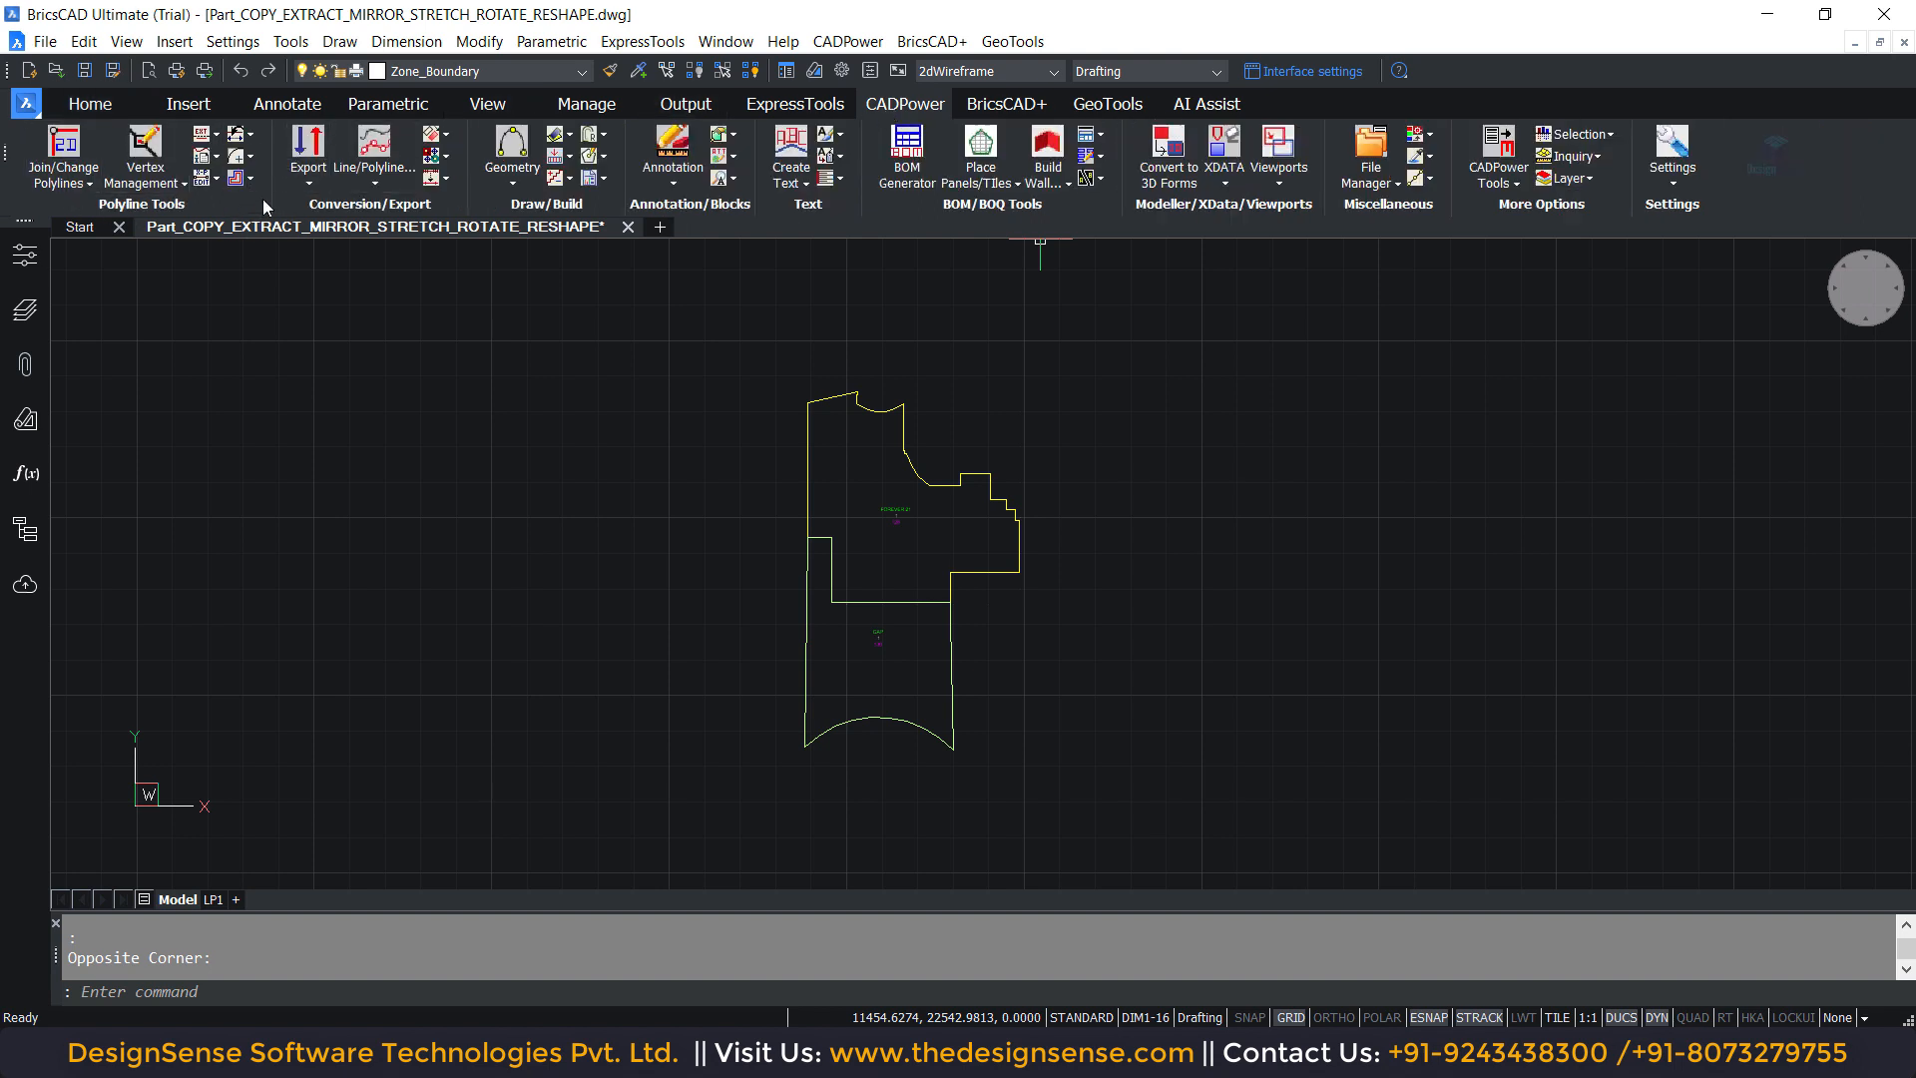
{"action": "left_click", "coordinate": [216, 136]}
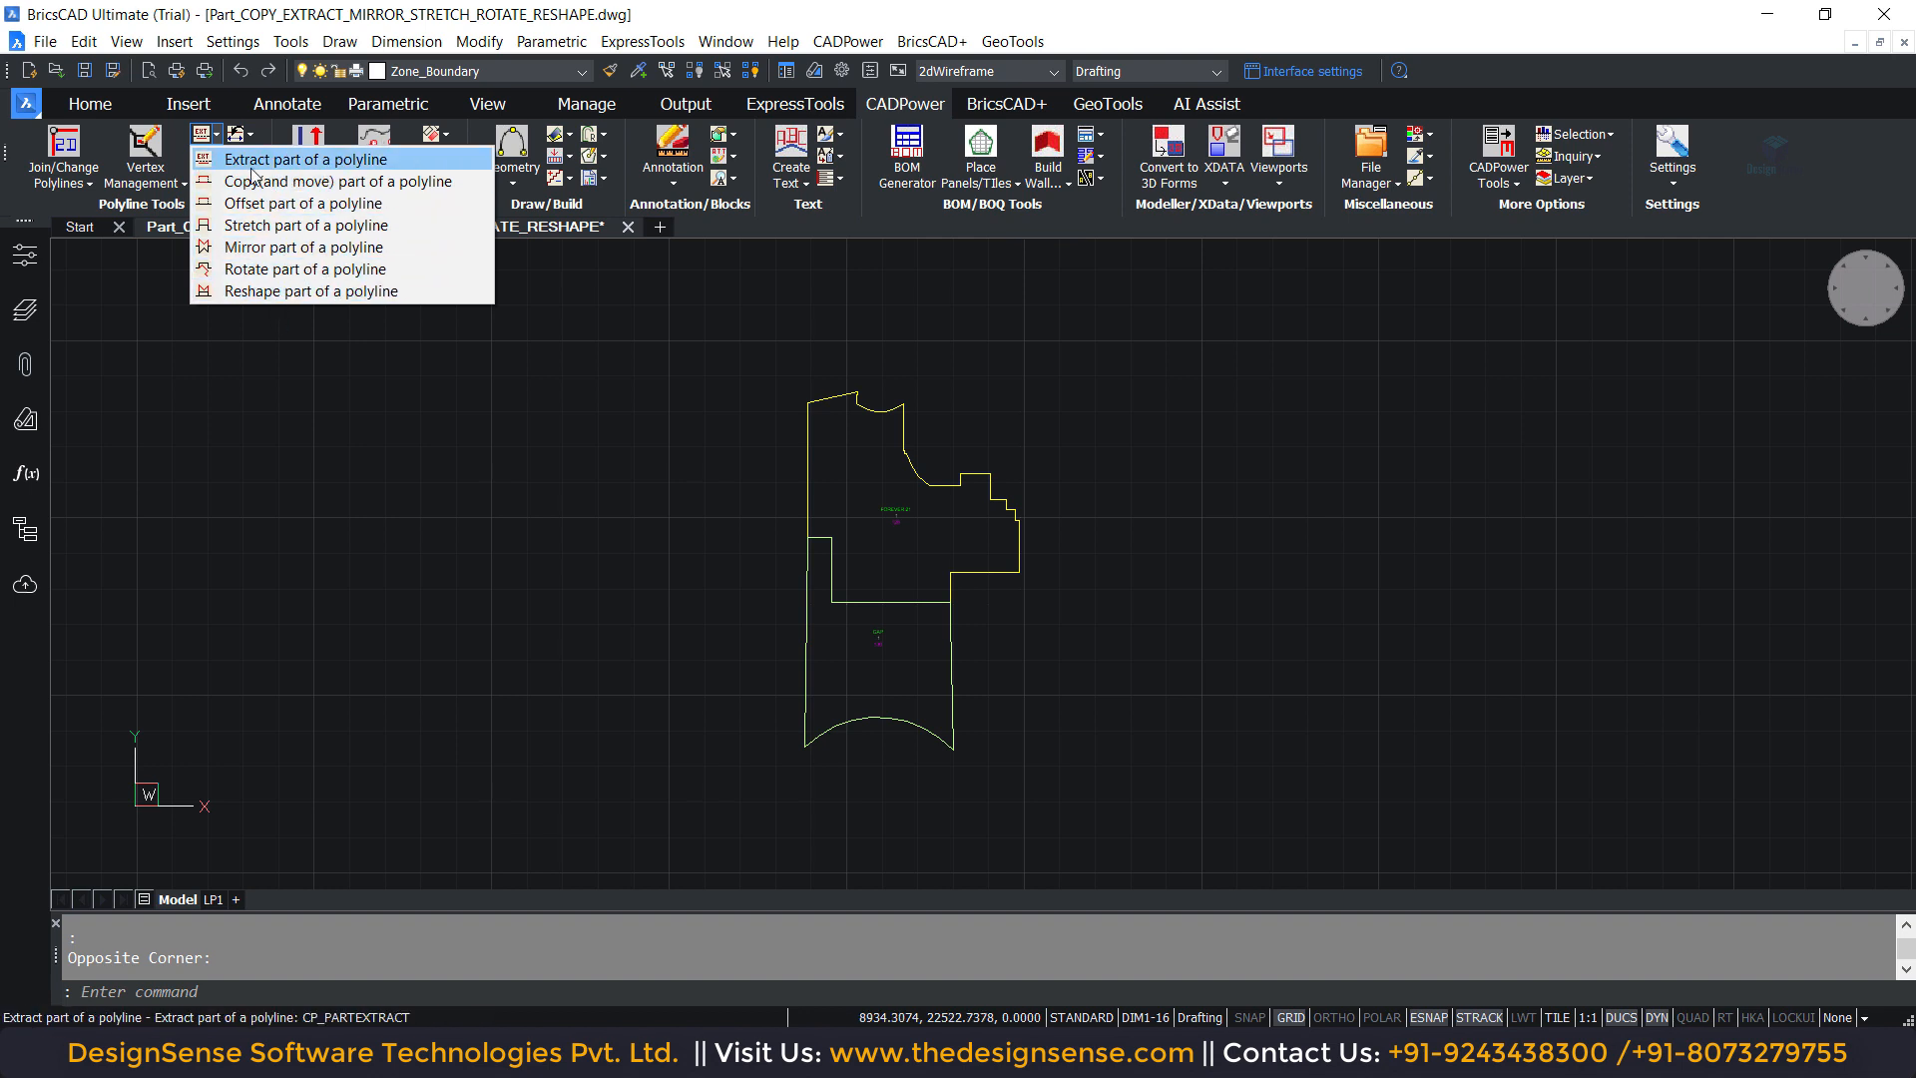
{"action": "left_click", "coordinate": [345, 167]}
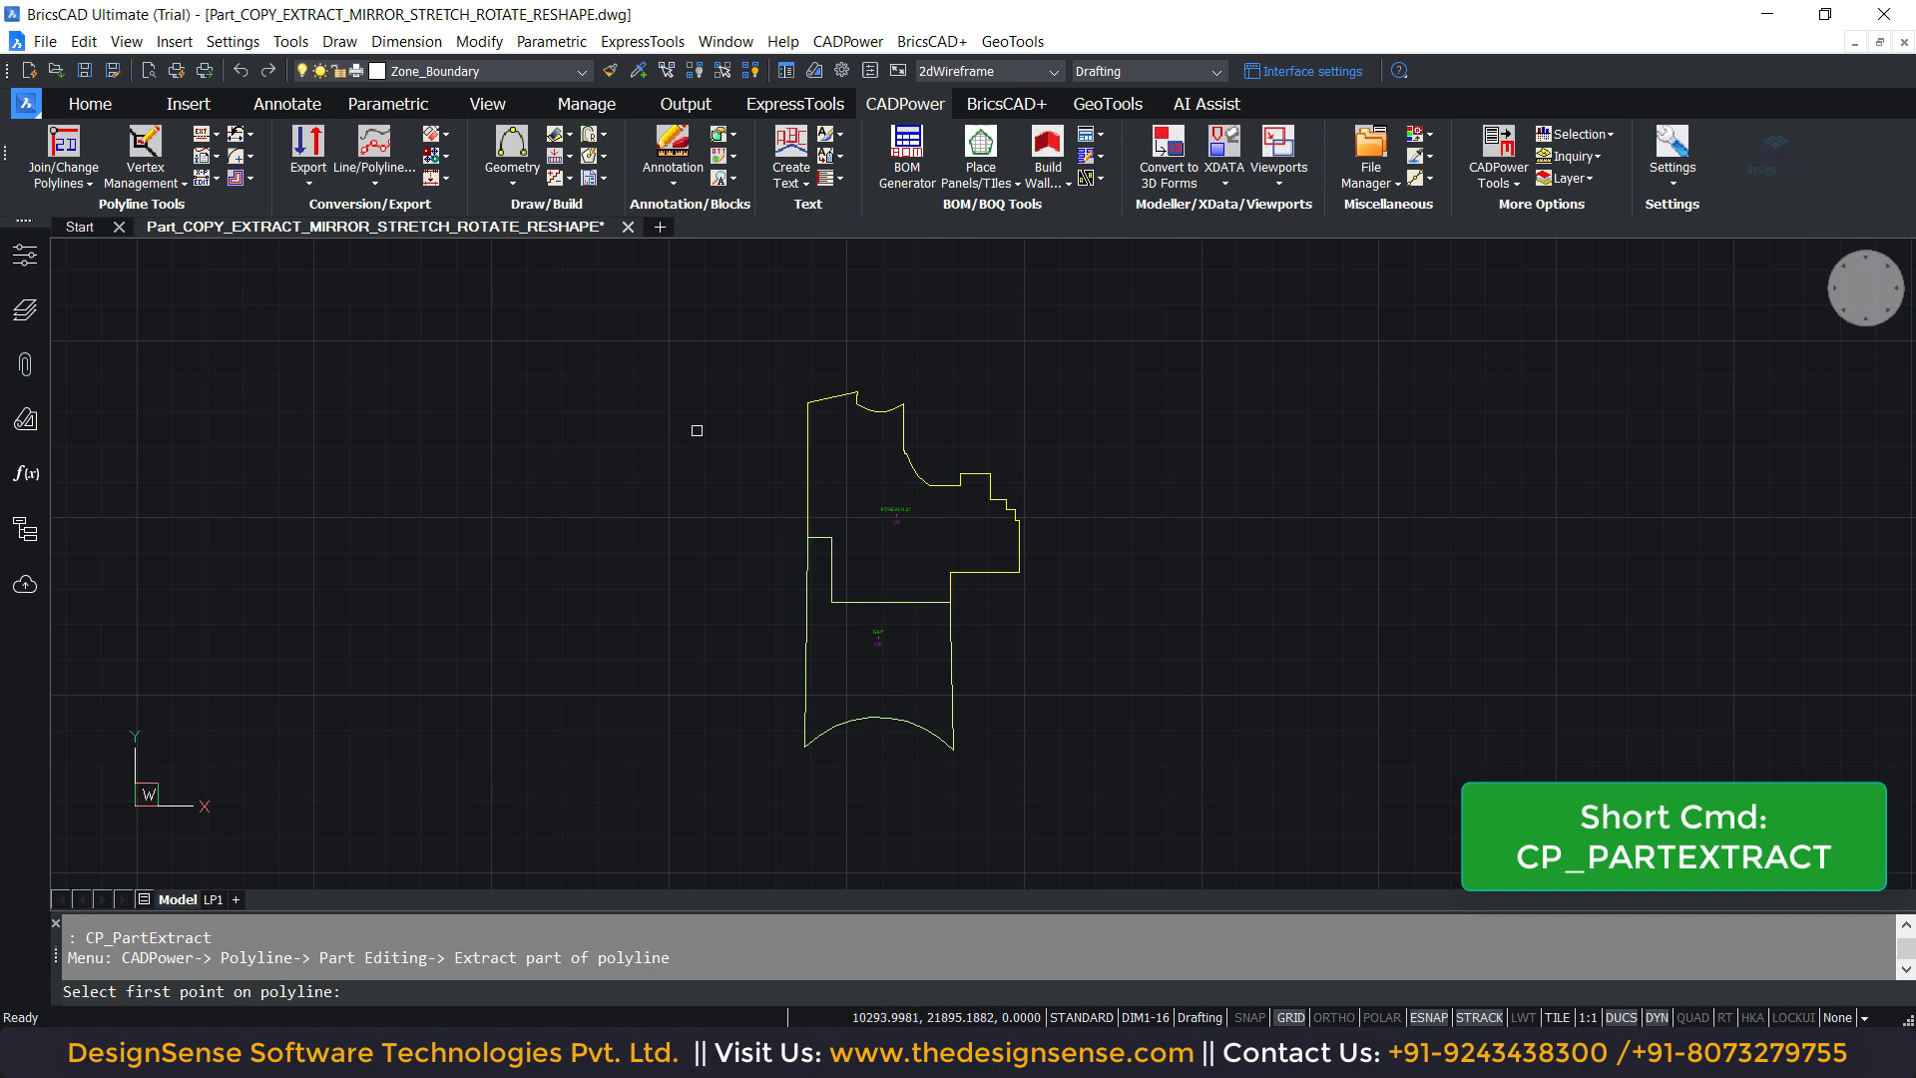
{"action": "scroll", "coordinate": [696, 430], "scroll_direction": "up", "scroll_amount": 3}
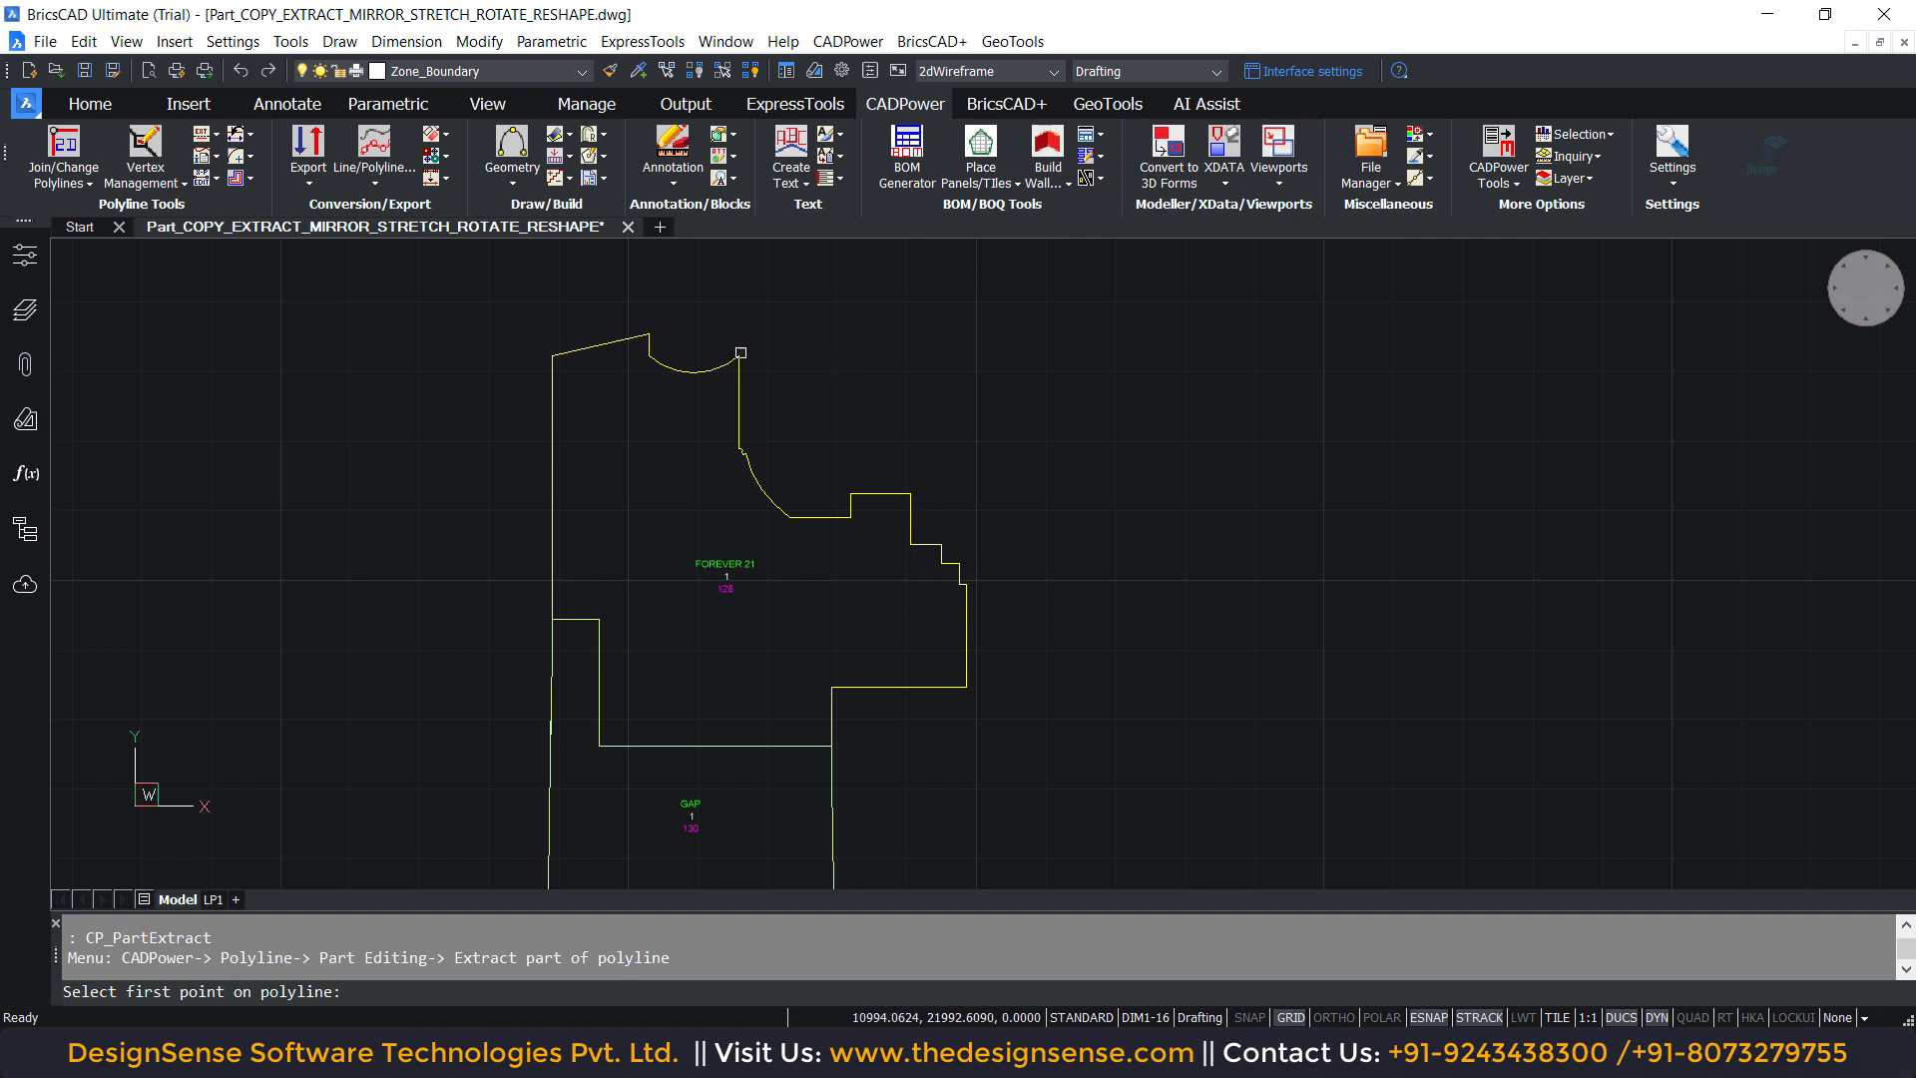
{"action": "left_click", "coordinate": [739, 356]}
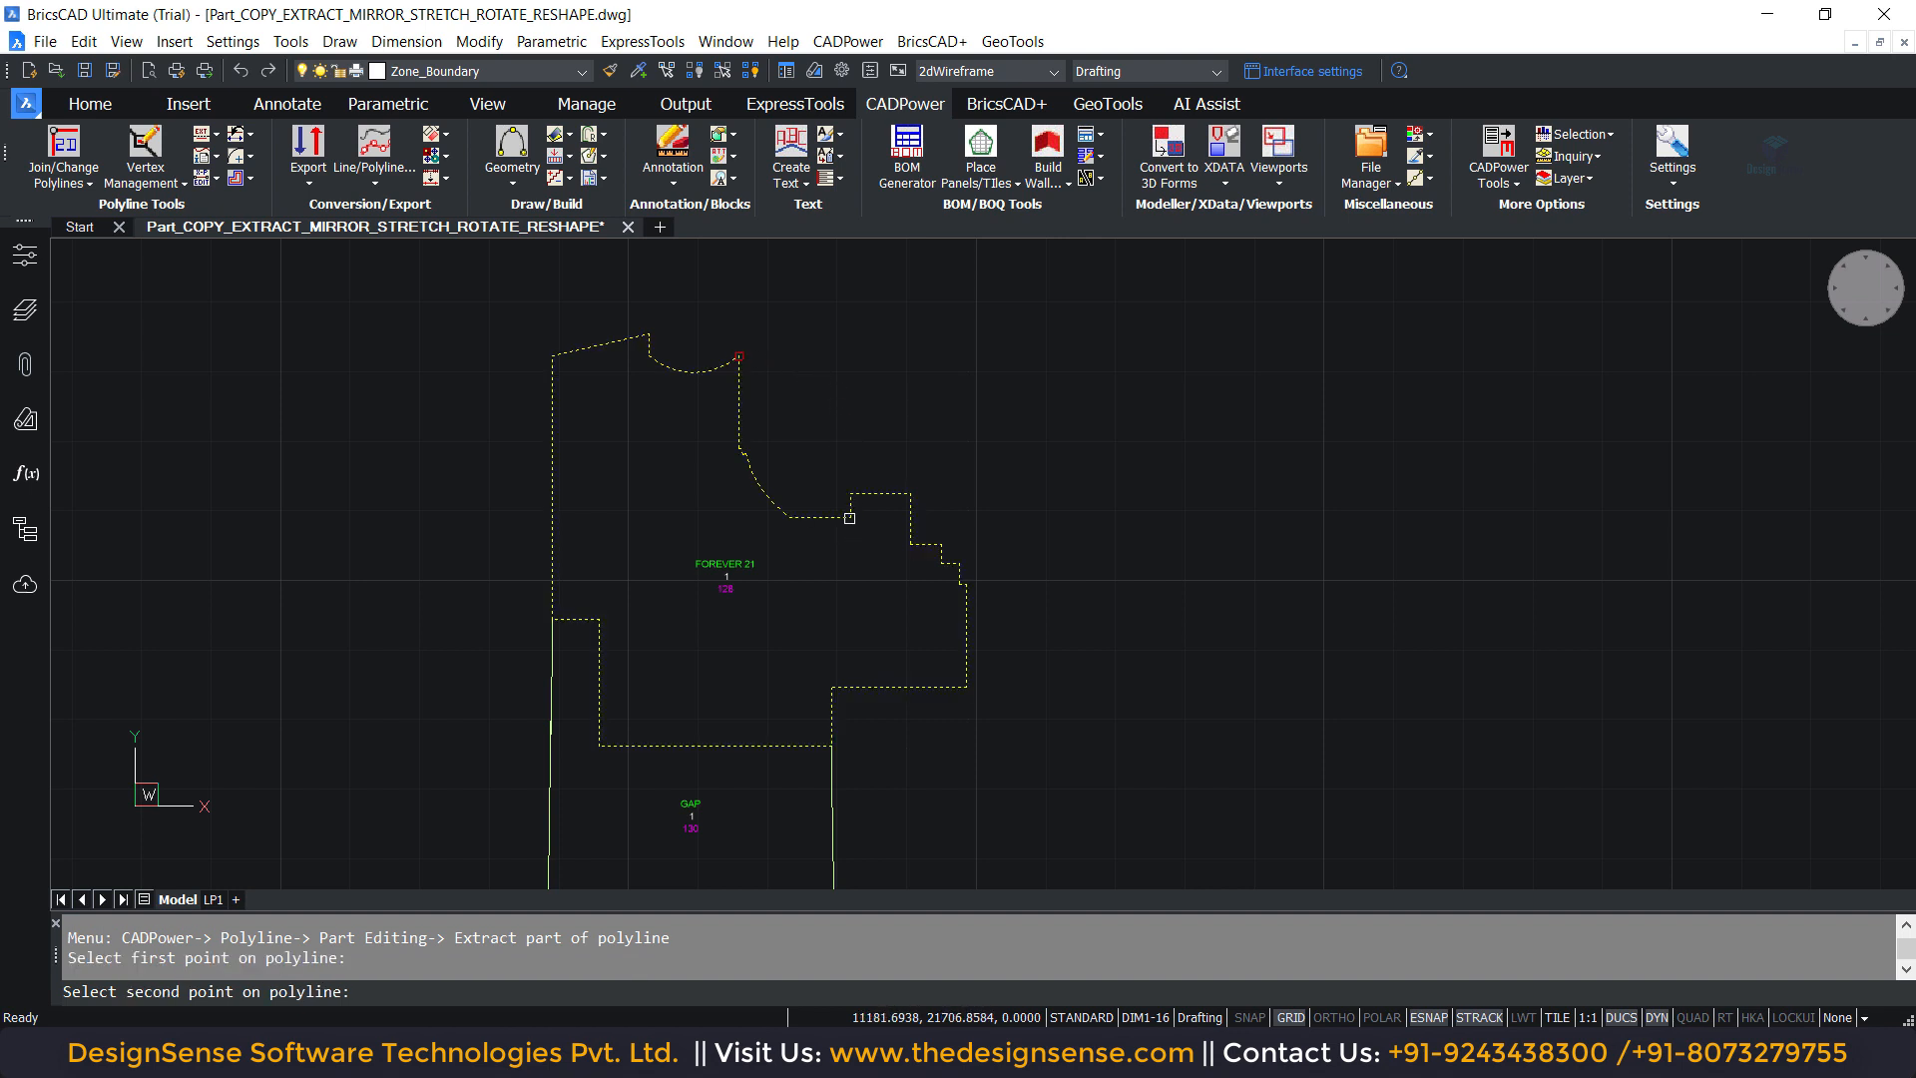
{"action": "left_click", "coordinate": [851, 515]}
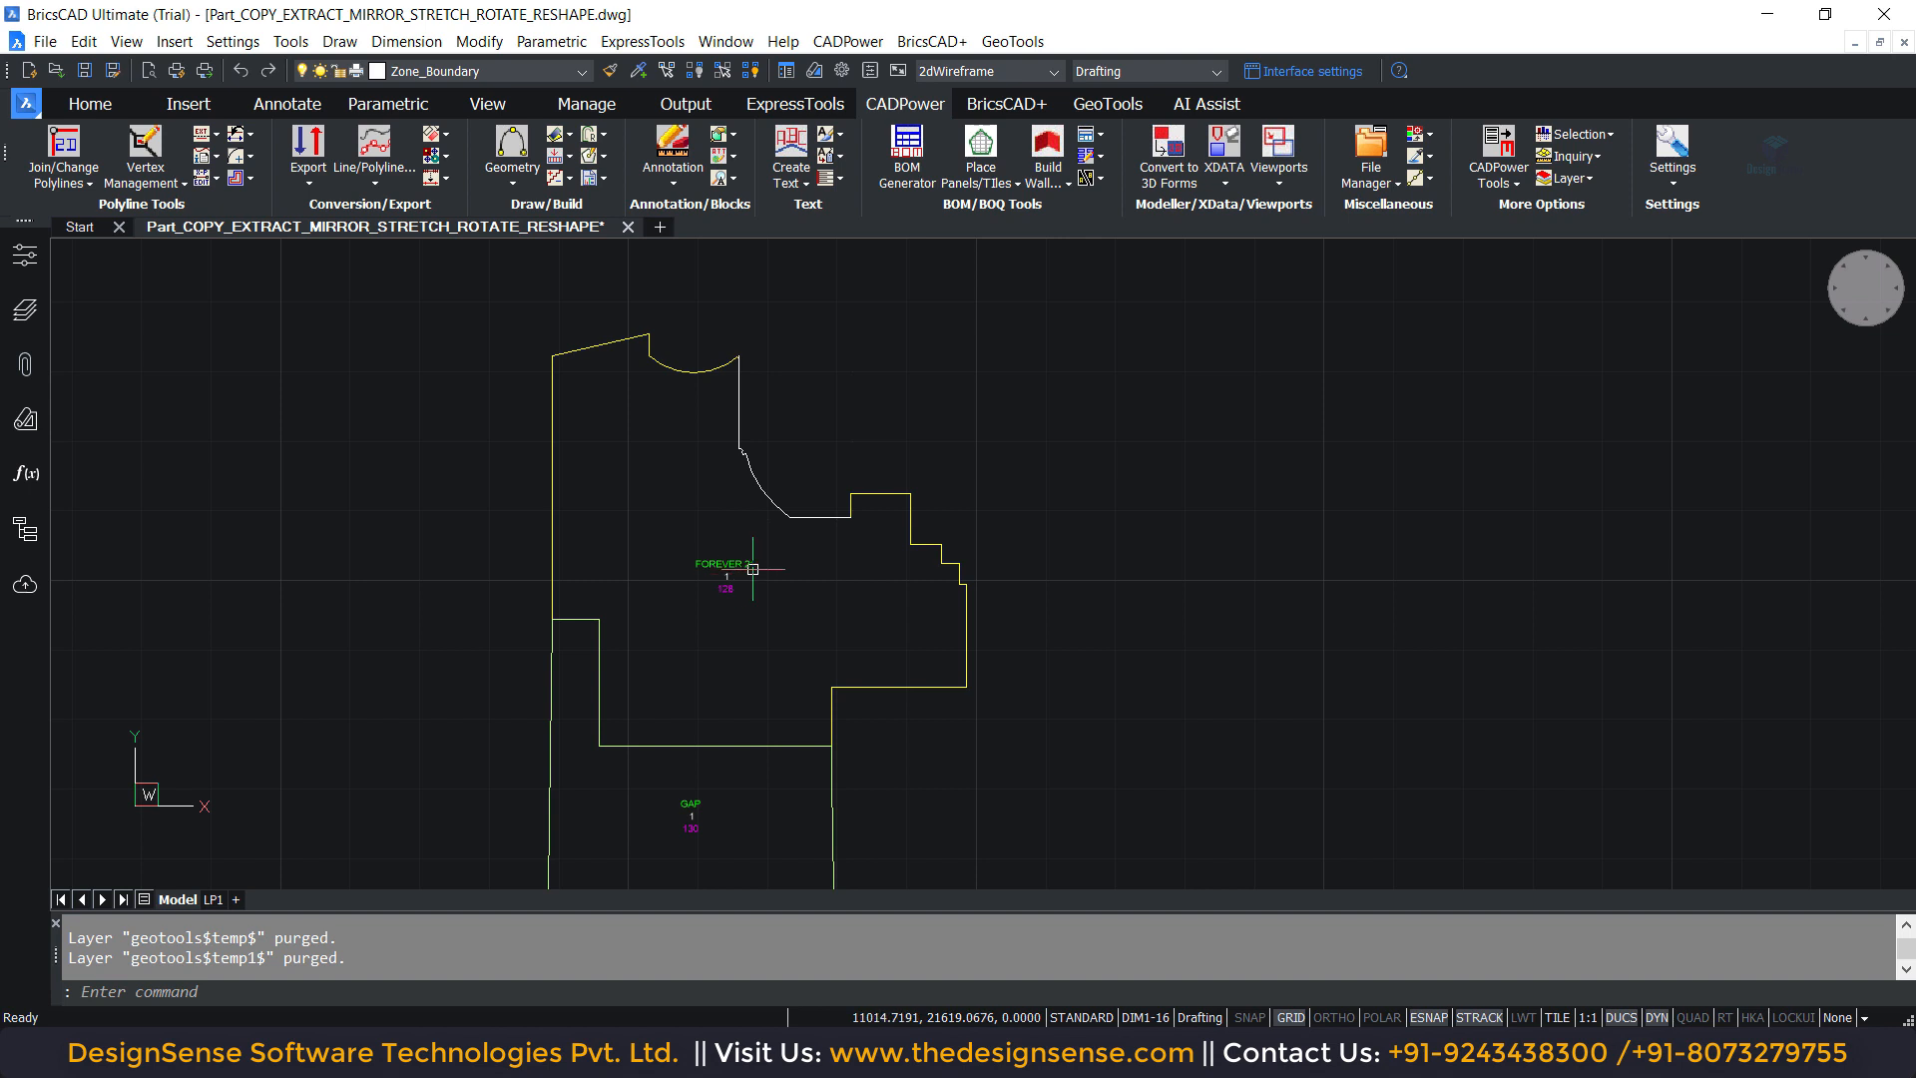
Step: Move the extracted polyline up and to the right, clear of the FOREVER 21 boundary
{"action": "left_click", "coordinate": [739, 445]}
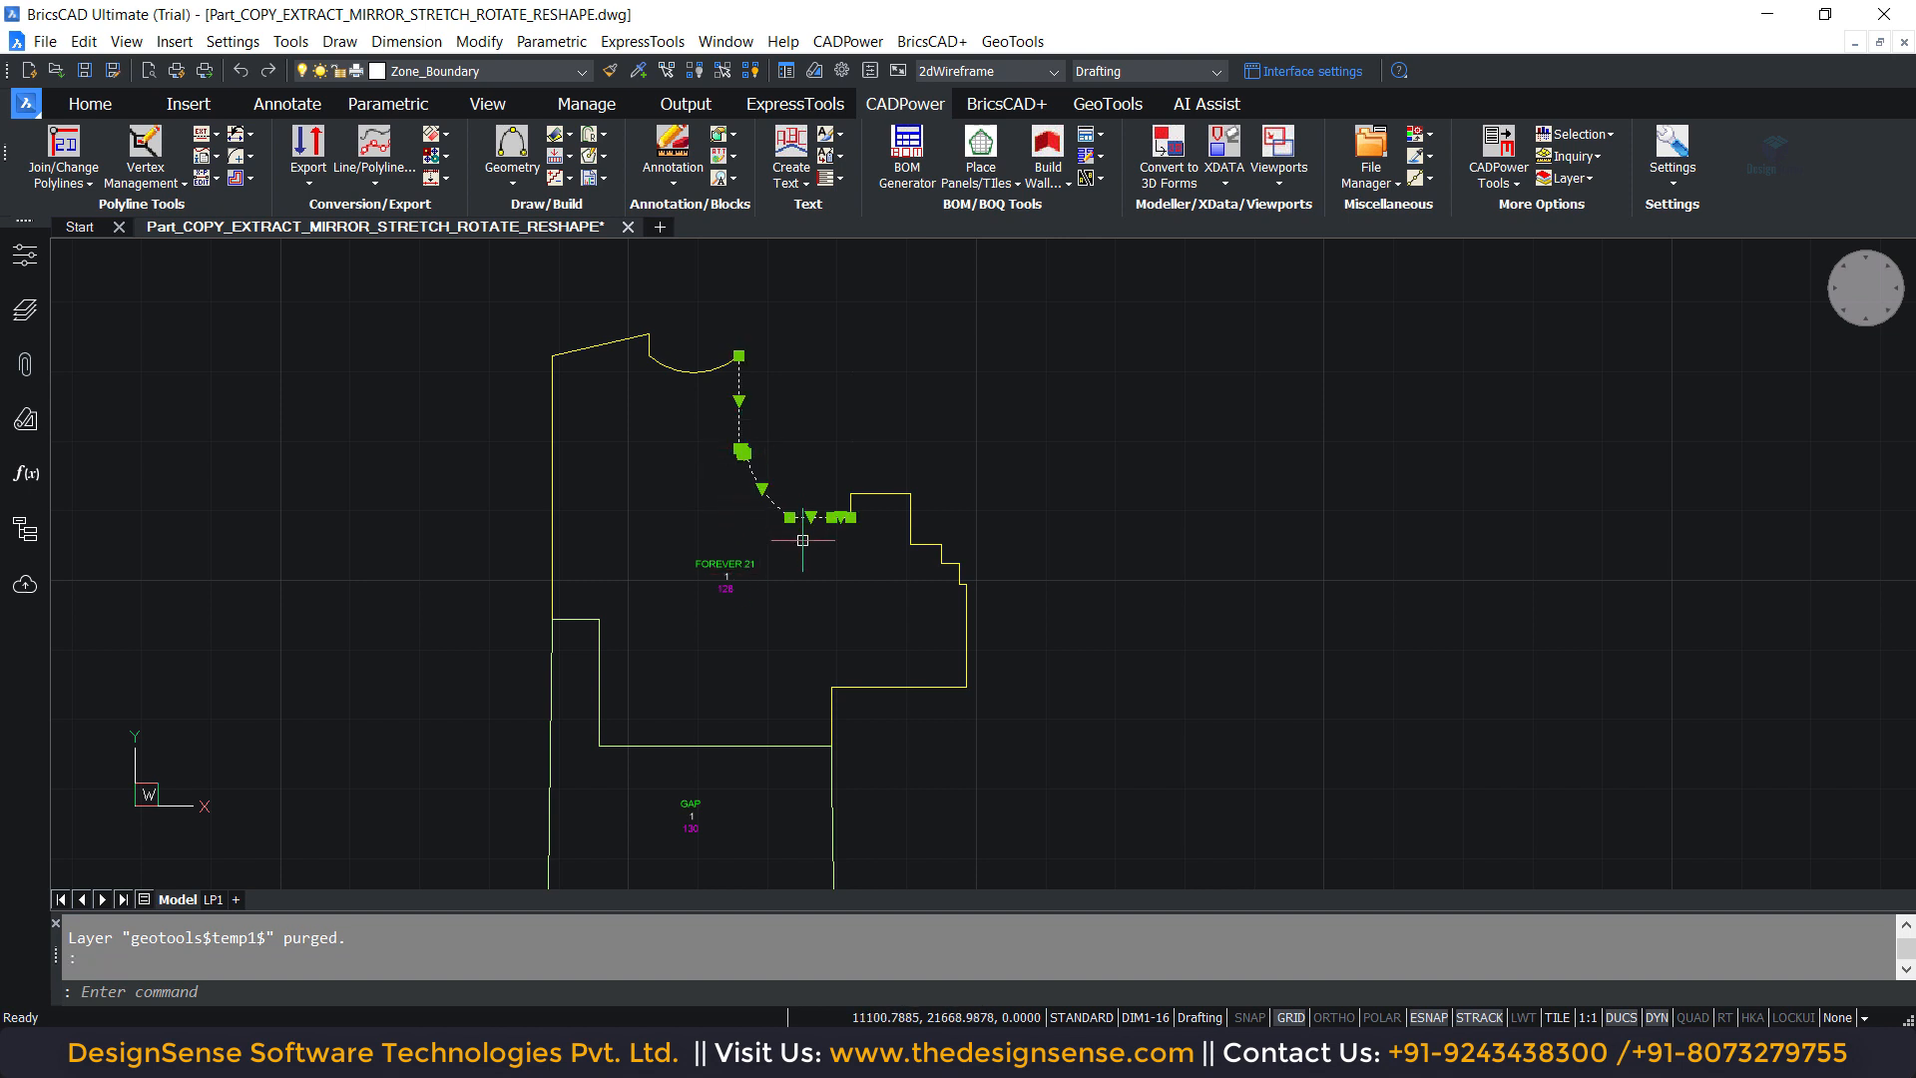
{"action": "type", "text": "m"}
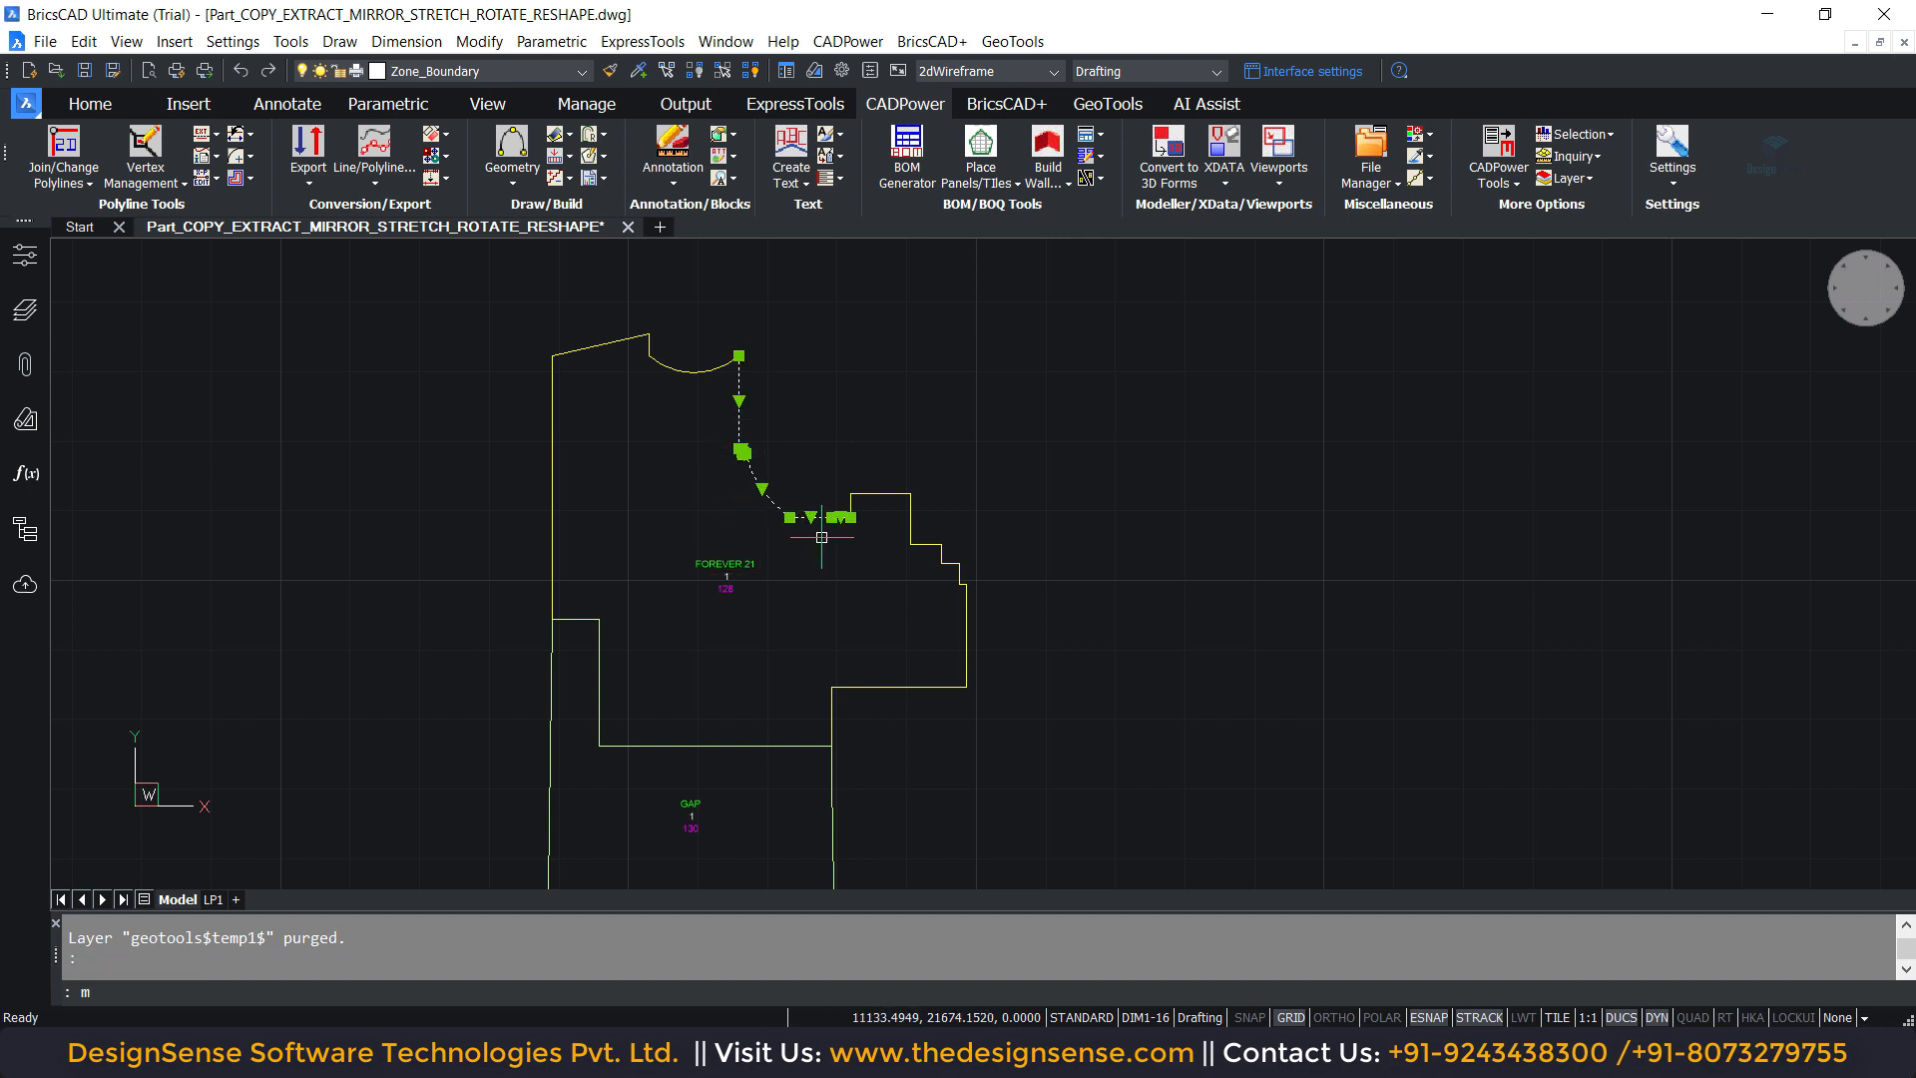
{"action": "key", "text": "Return"}
{"action": "left_click", "coordinate": [813, 574]}
{"action": "left_click", "coordinate": [1033, 486]}
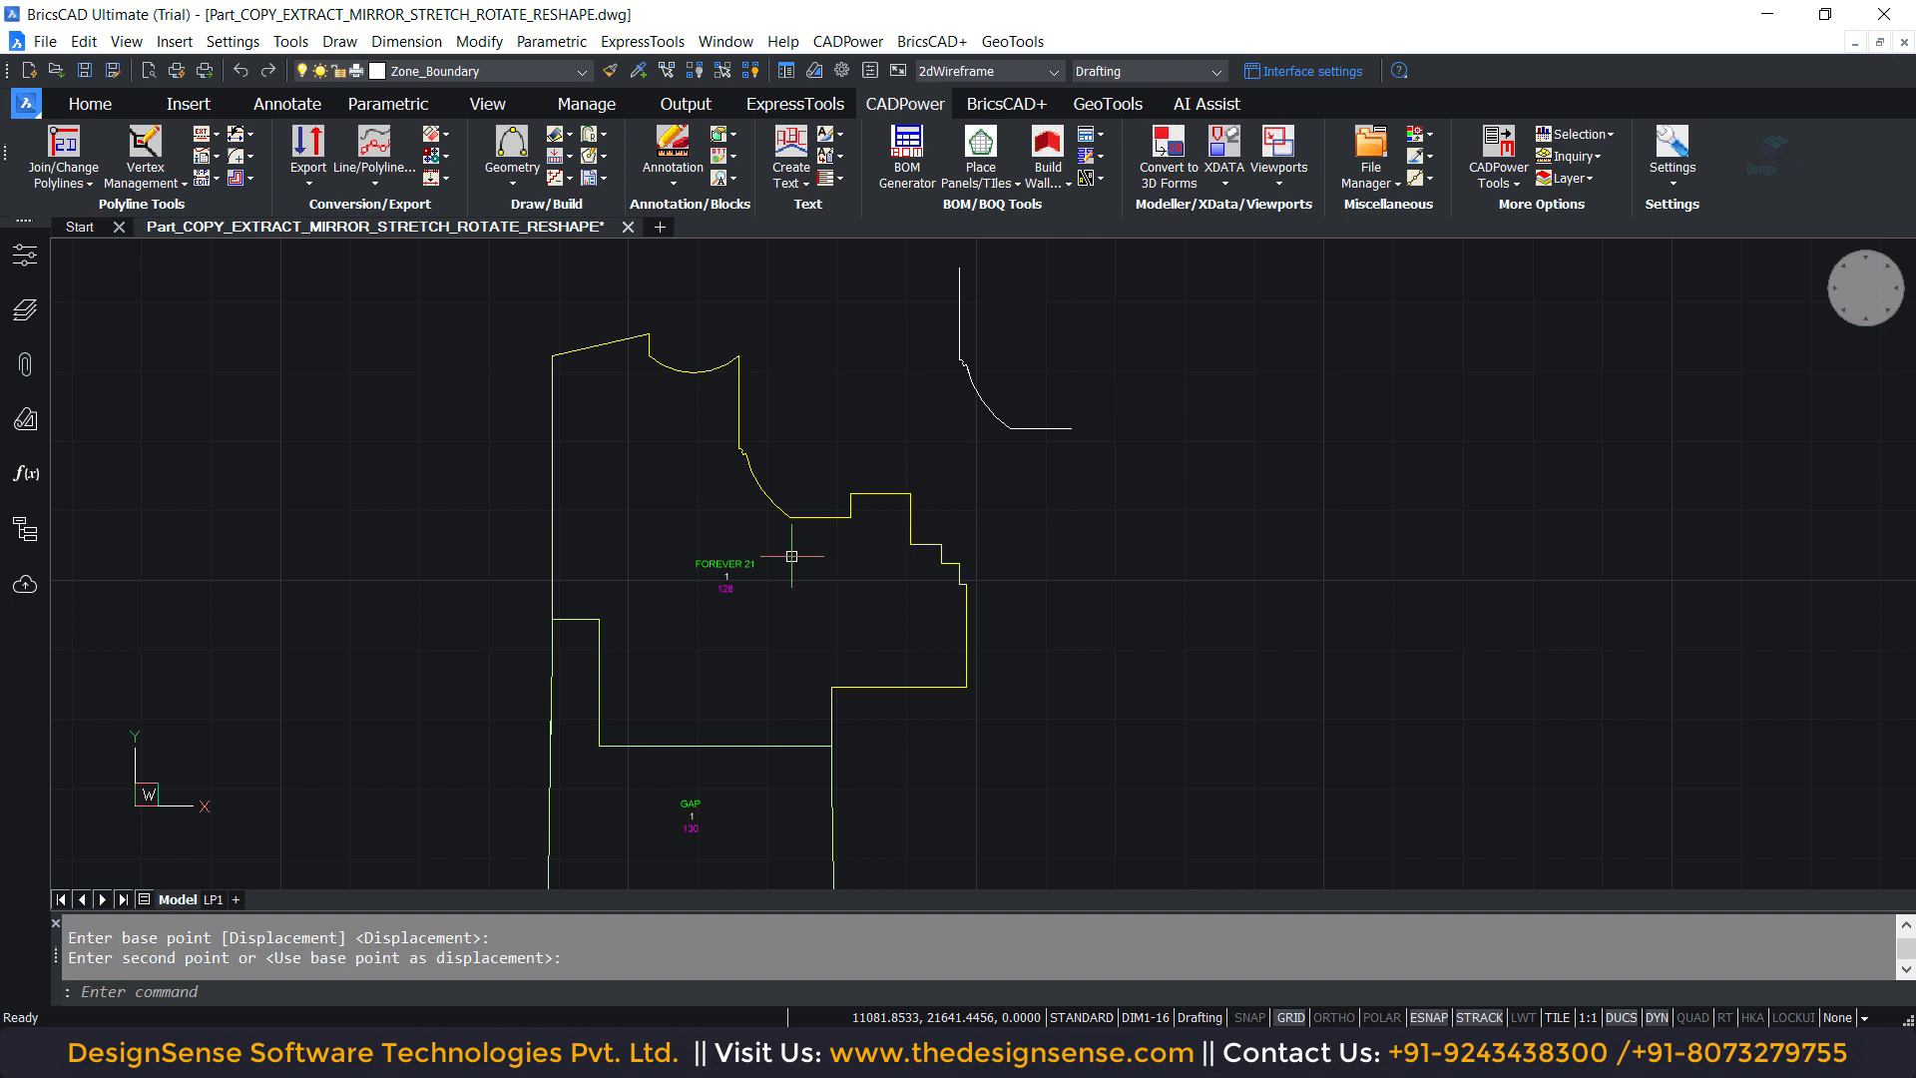
Step: Copy the whole FOREVER 21 boundary polyline once into the empty area to its right
{"action": "type", "text": "co"}
{"action": "key", "text": "Return"}
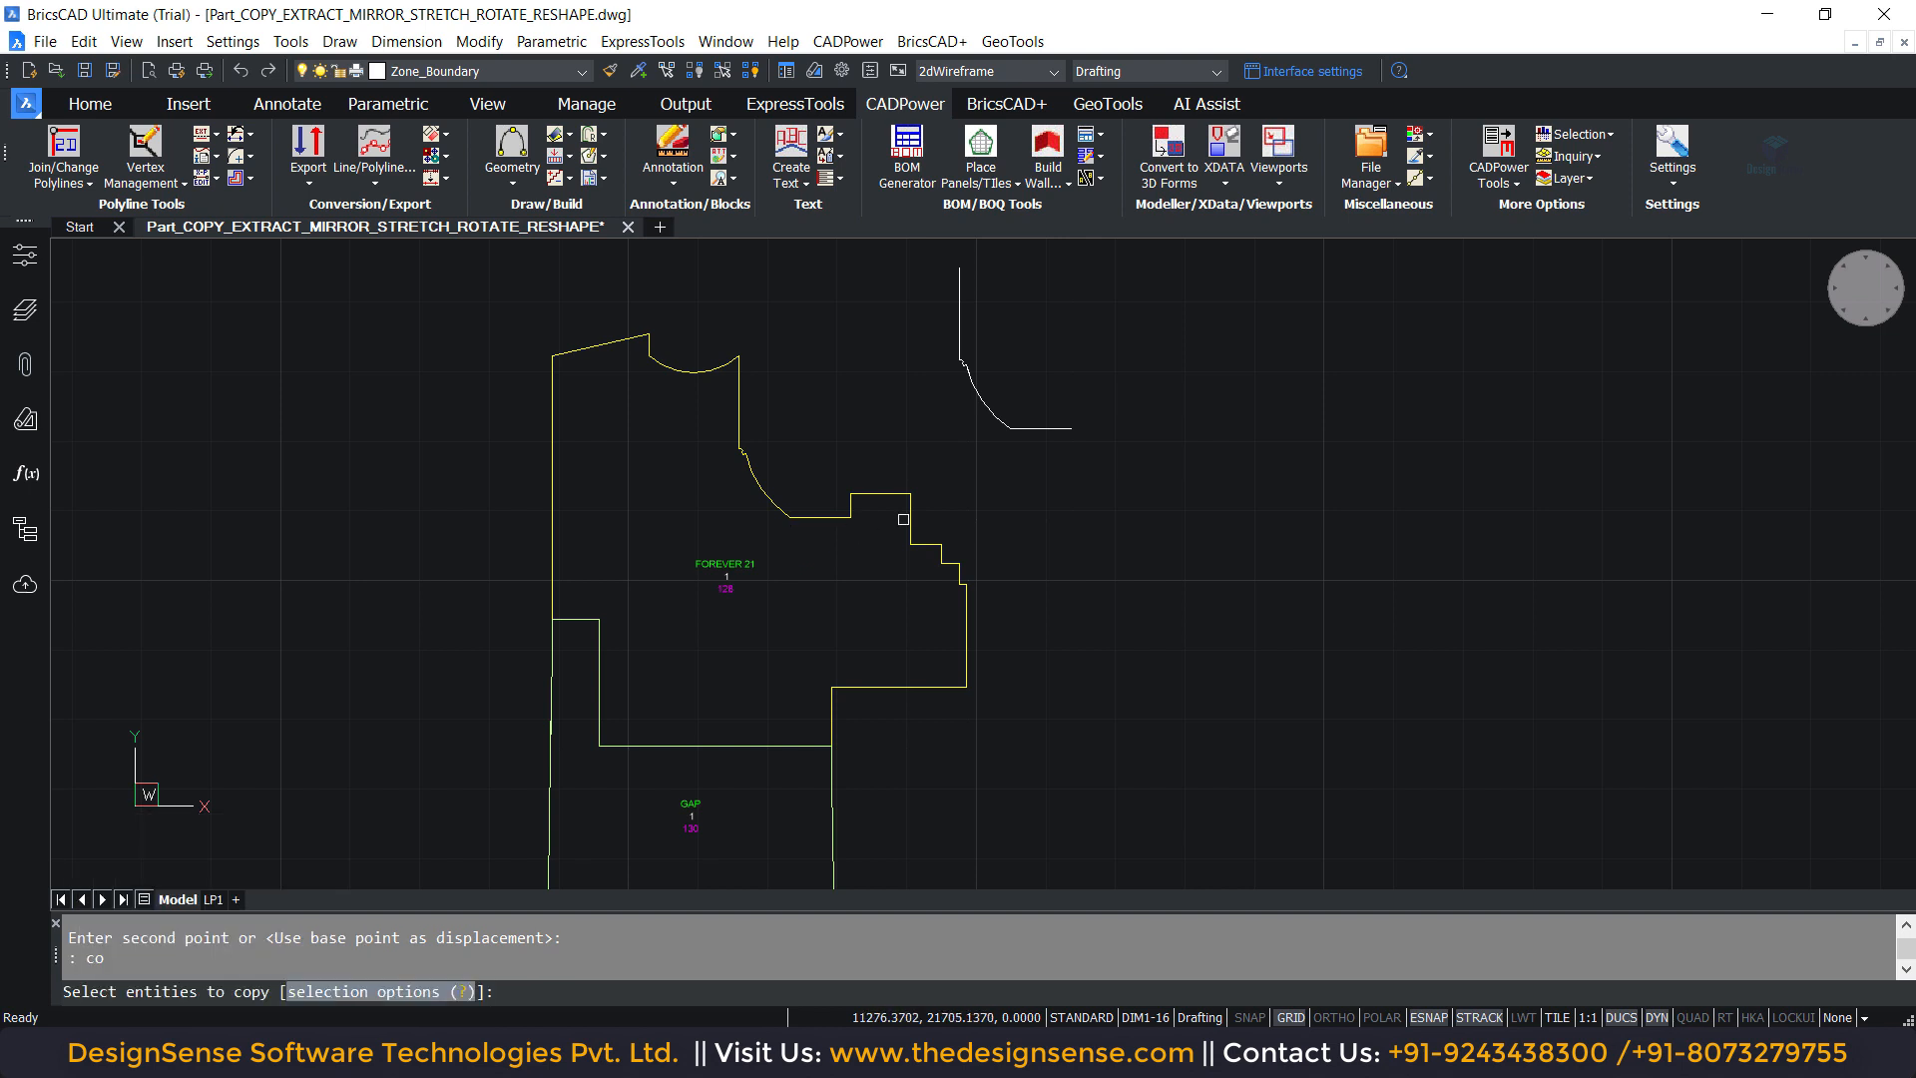
{"action": "left_click", "coordinate": [909, 518]}
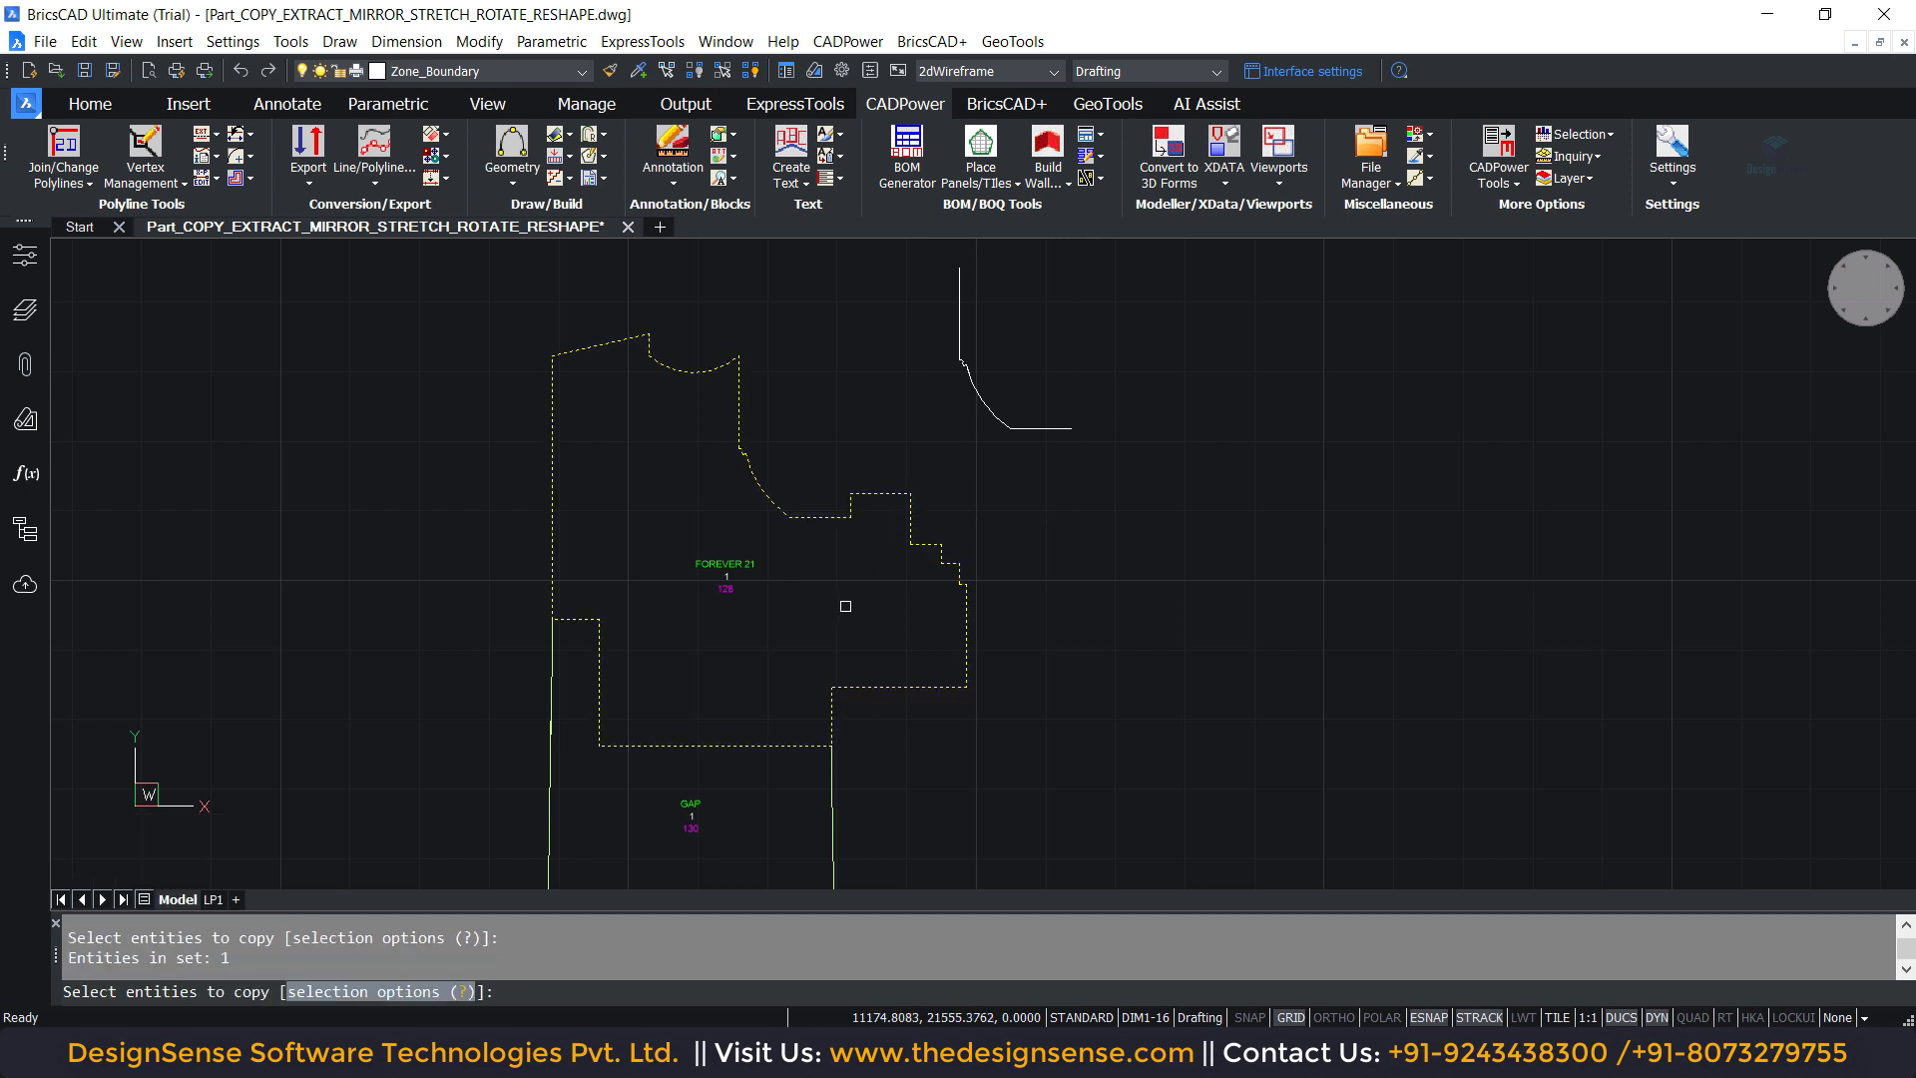
{"action": "key", "text": "Return"}
{"action": "left_click", "coordinate": [790, 619]}
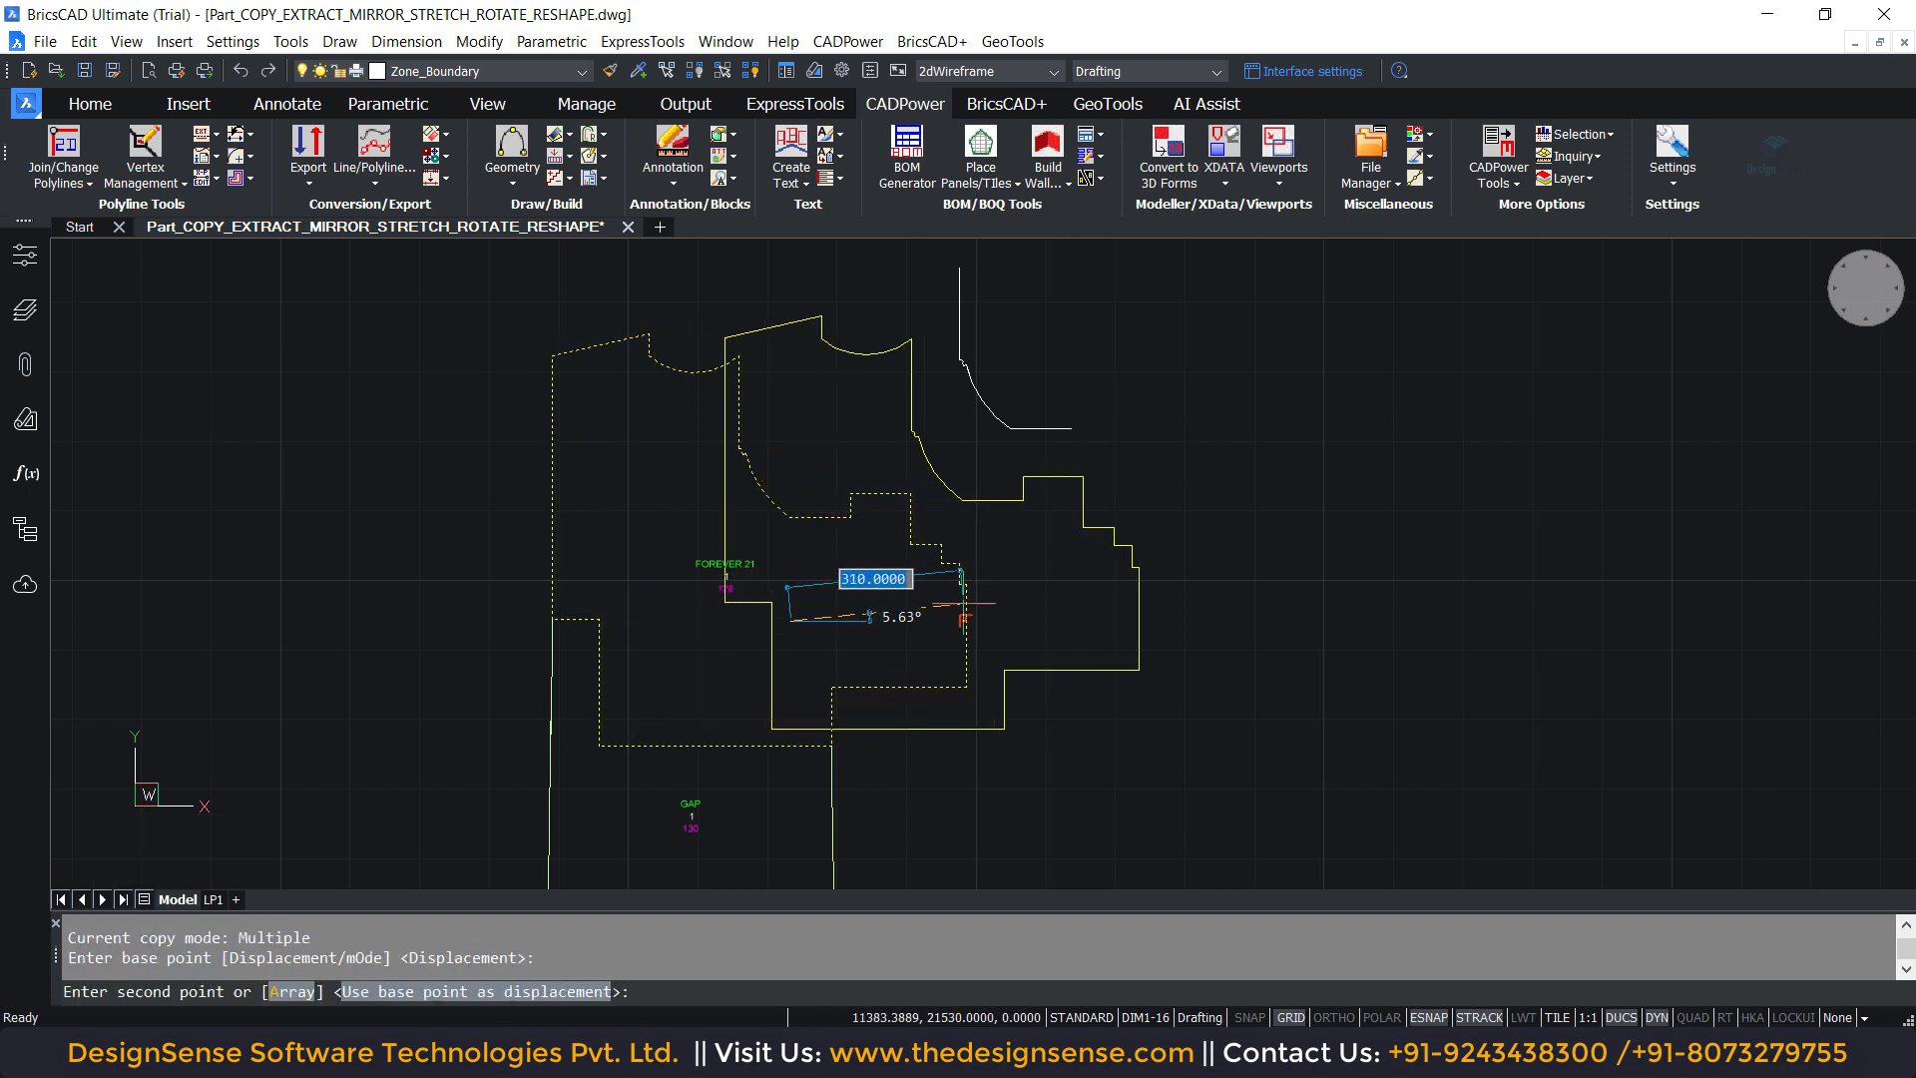
{"action": "left_click", "coordinate": [1434, 601]}
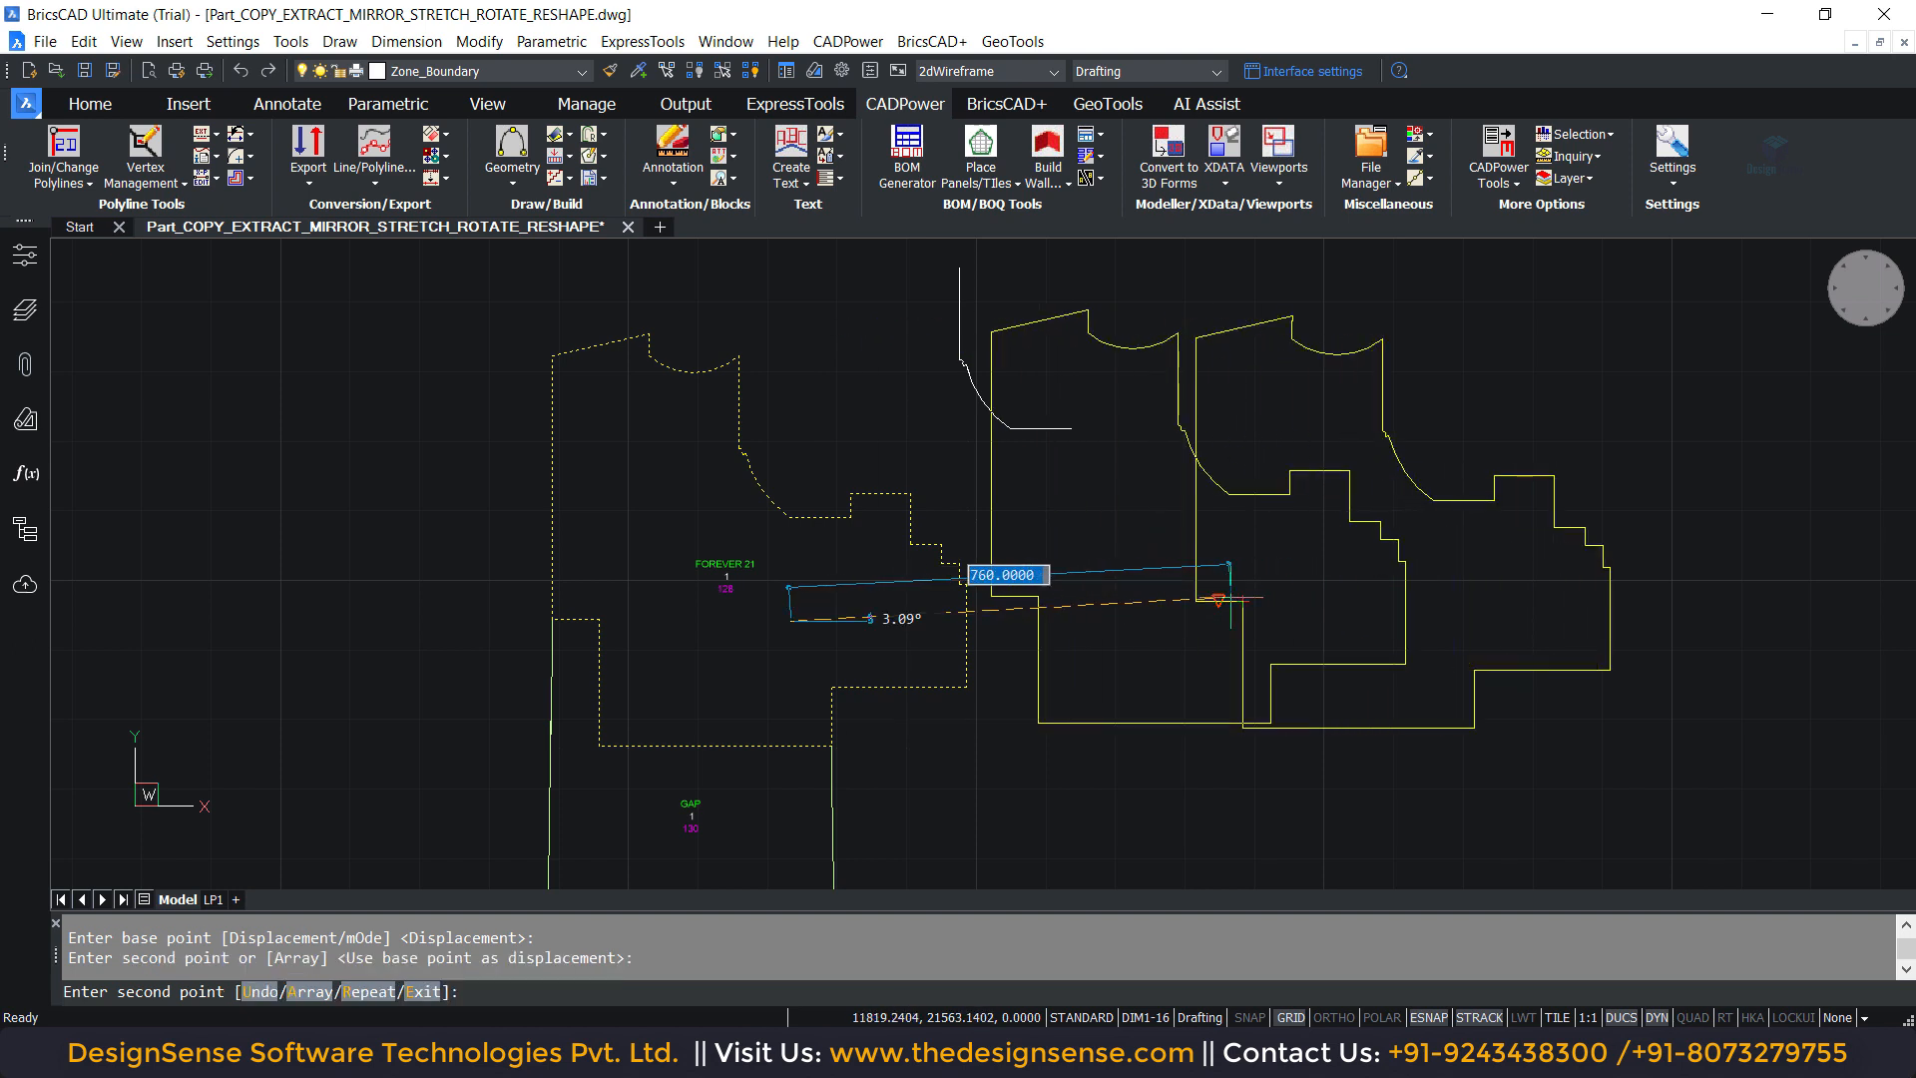
{"action": "key", "text": "Escape"}
Step: Explode the copied boundary into separate segments
{"action": "left_click", "coordinate": [1493, 449]}
{"action": "left_click", "coordinate": [1335, 554]}
{"action": "type", "text": "x"}
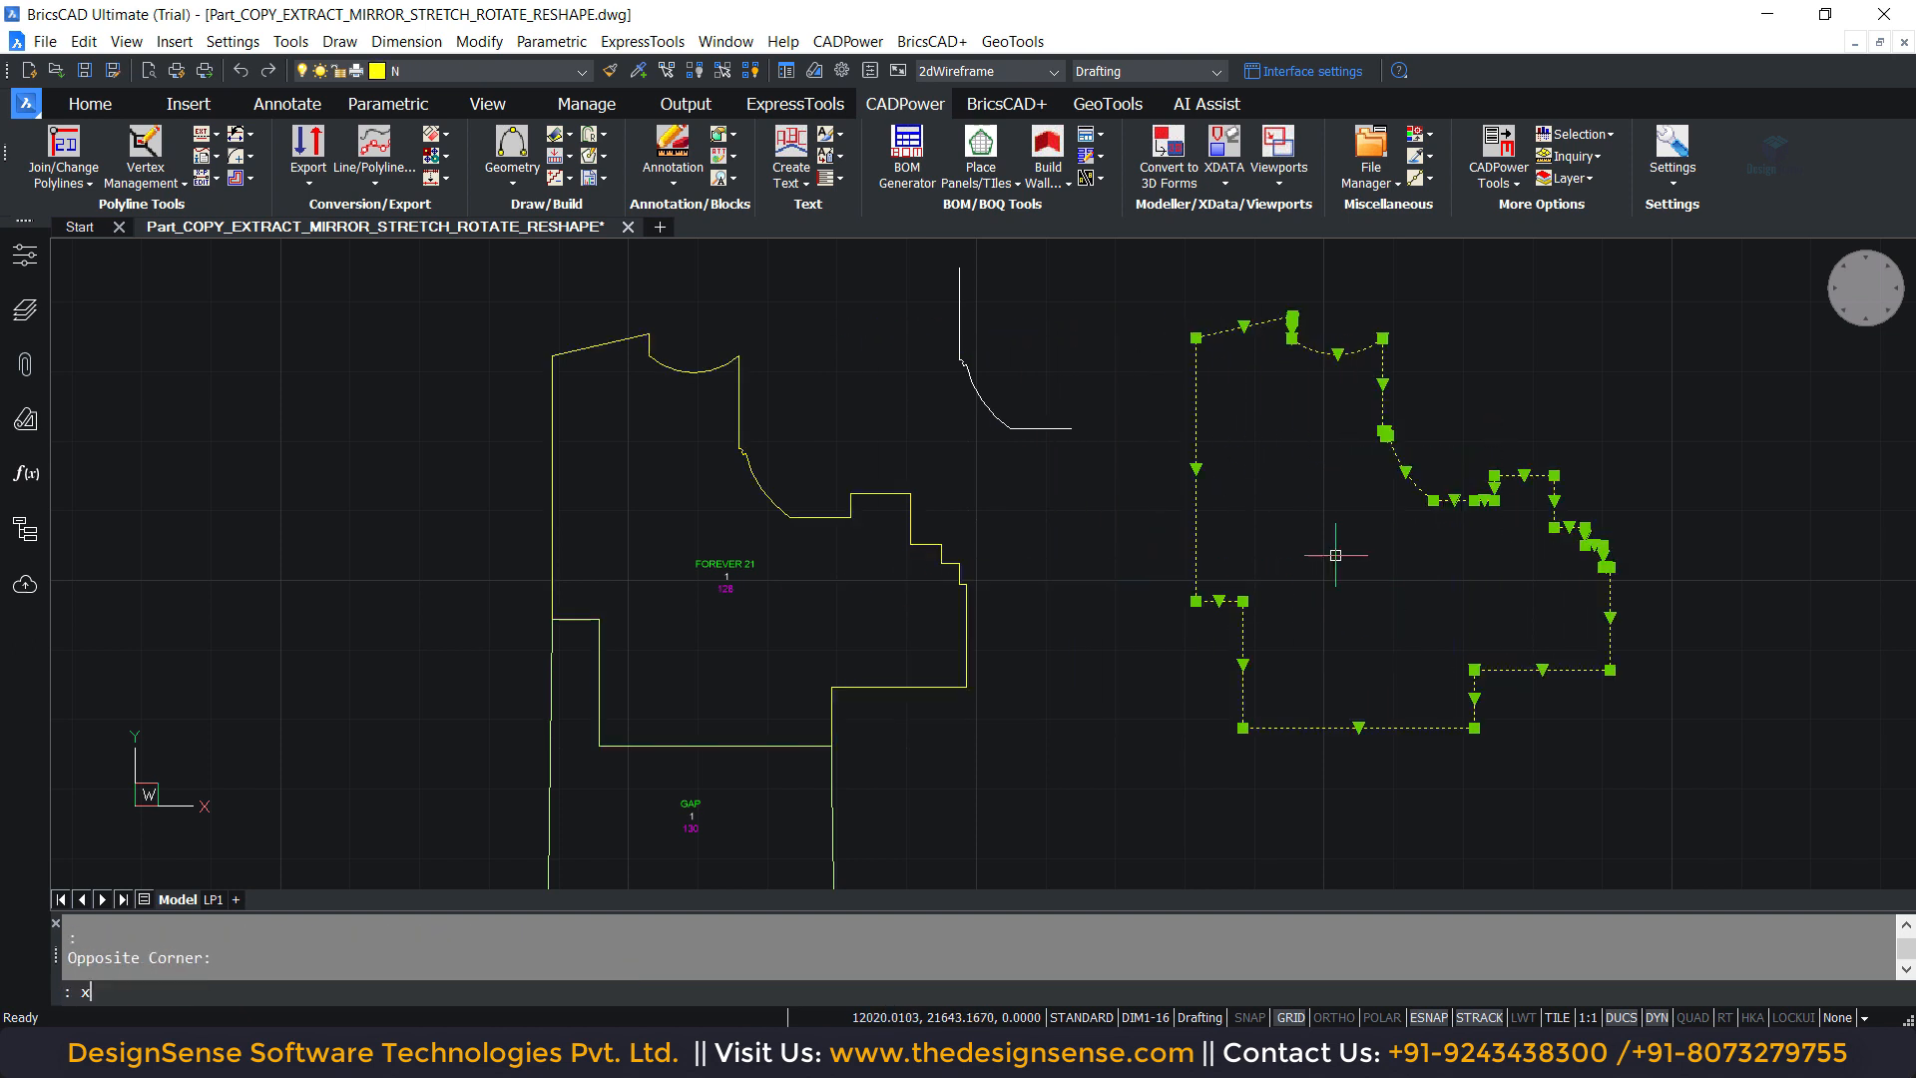
{"action": "key", "text": "Return"}
Step: Delete the exploded copy's lower and left segments, along with the sloped top line
{"action": "left_click", "coordinate": [1684, 596]}
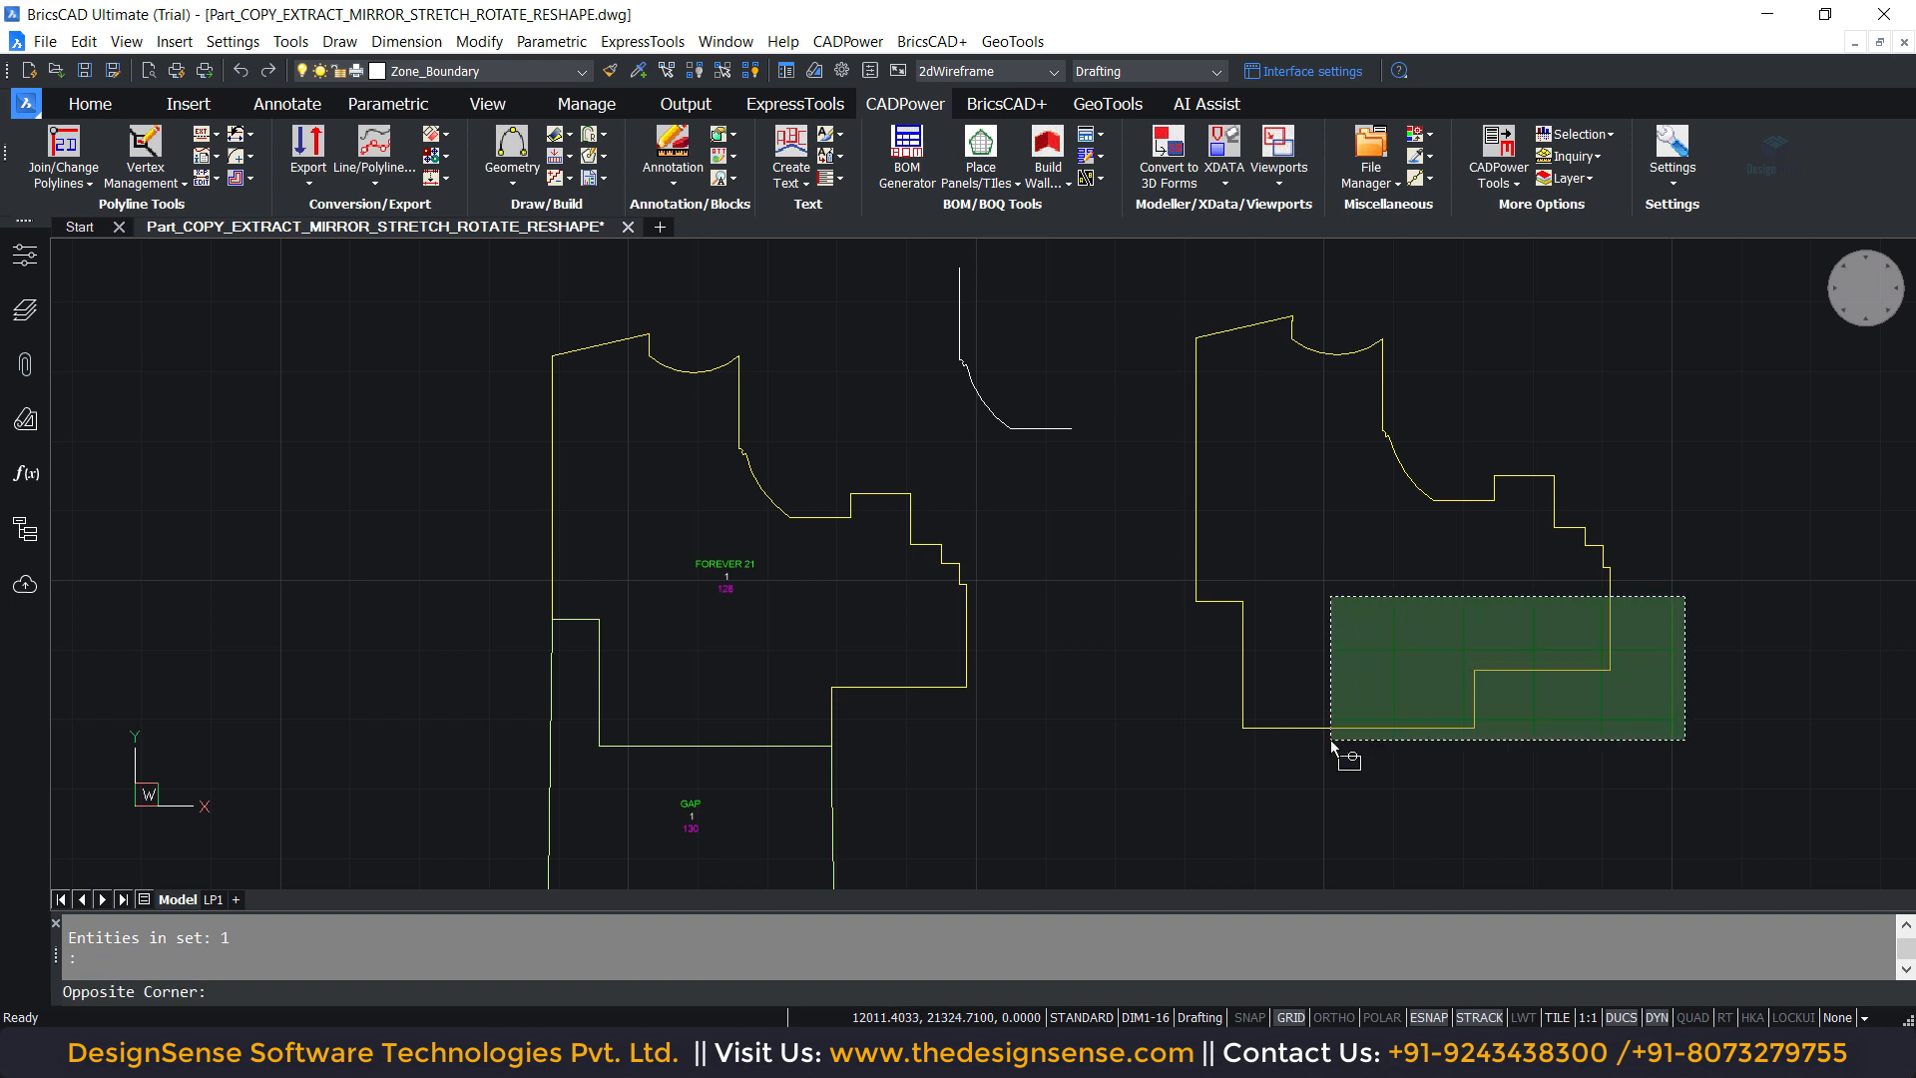
{"action": "left_click", "coordinate": [1337, 755]}
{"action": "left_click", "coordinate": [1256, 267]}
{"action": "left_click", "coordinate": [1158, 676]}
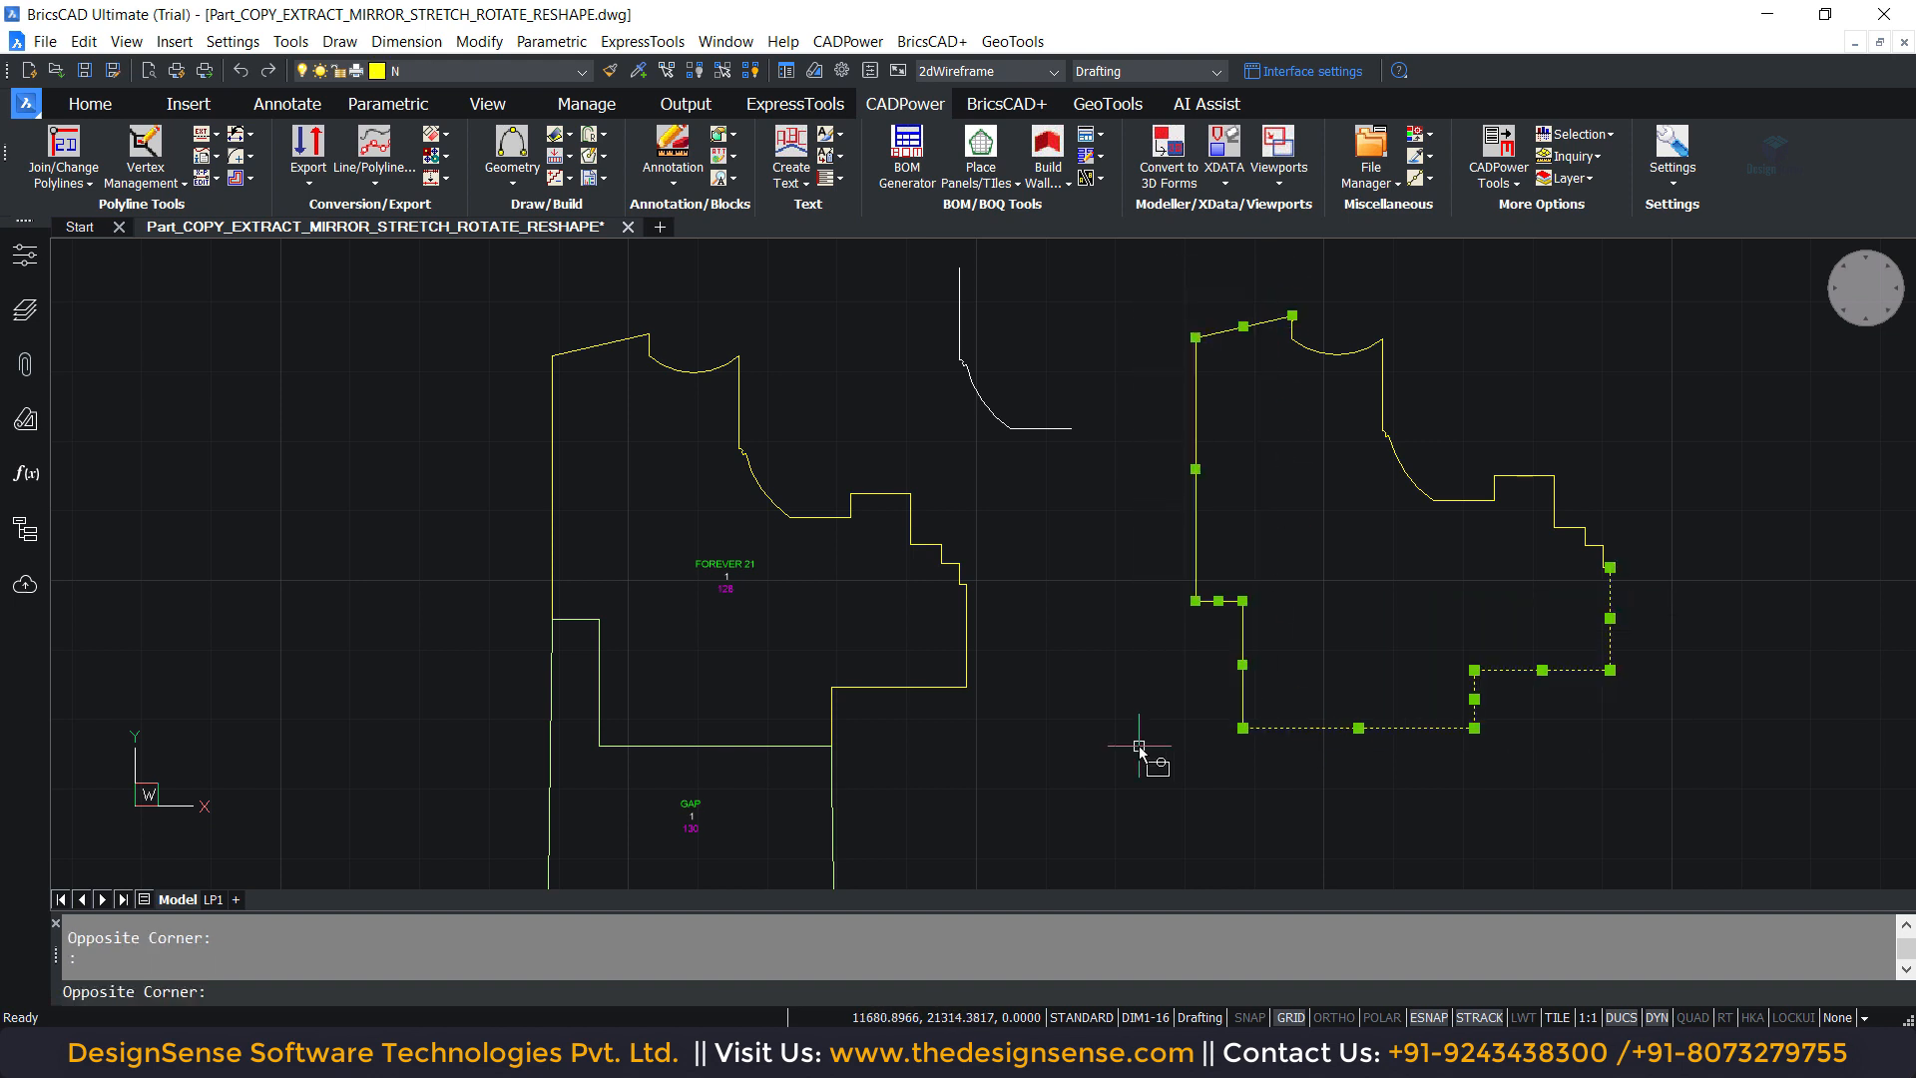
{"action": "key", "text": "Delete"}
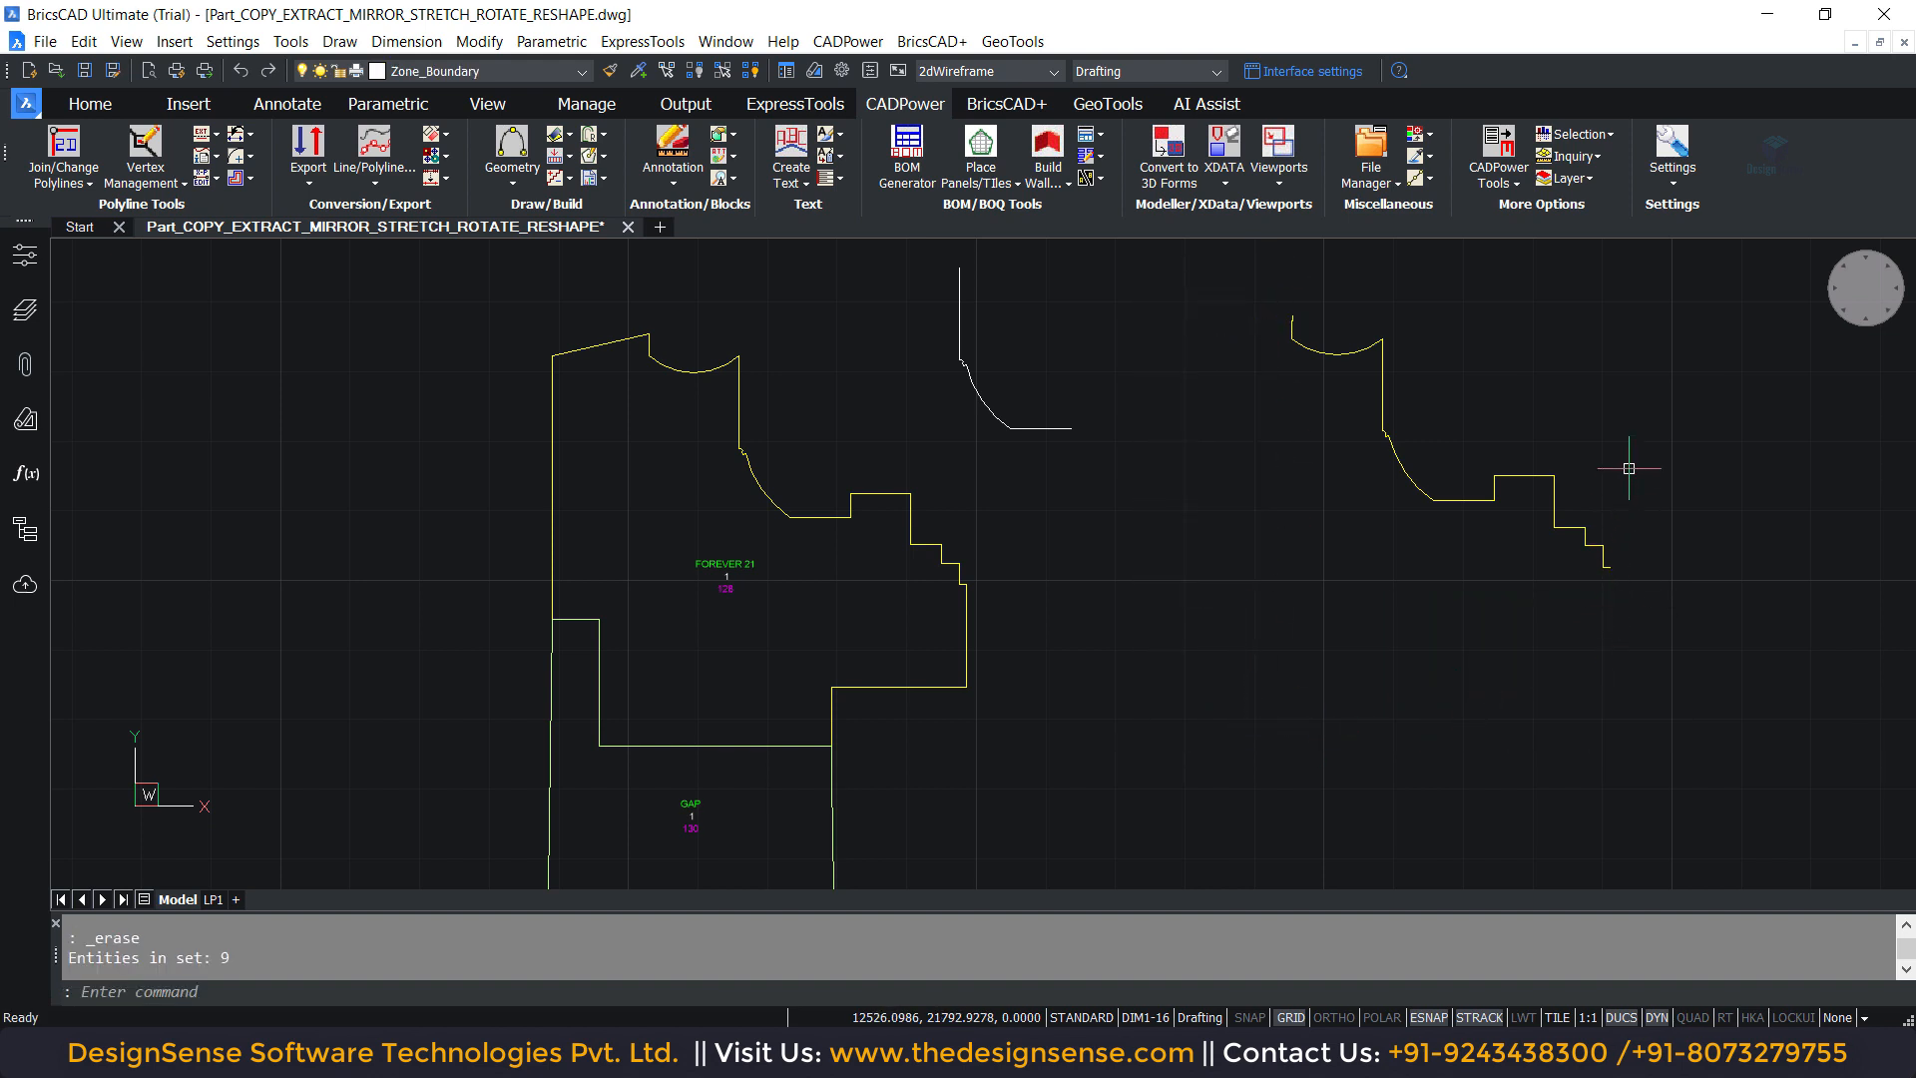
Step: Delete the stepped segments on the right of the exploded copy, up to the end of the horizontal line below the curve
{"action": "left_click", "coordinate": [1650, 383]}
{"action": "left_click", "coordinate": [1565, 641]}
{"action": "left_click", "coordinate": [1539, 384]}
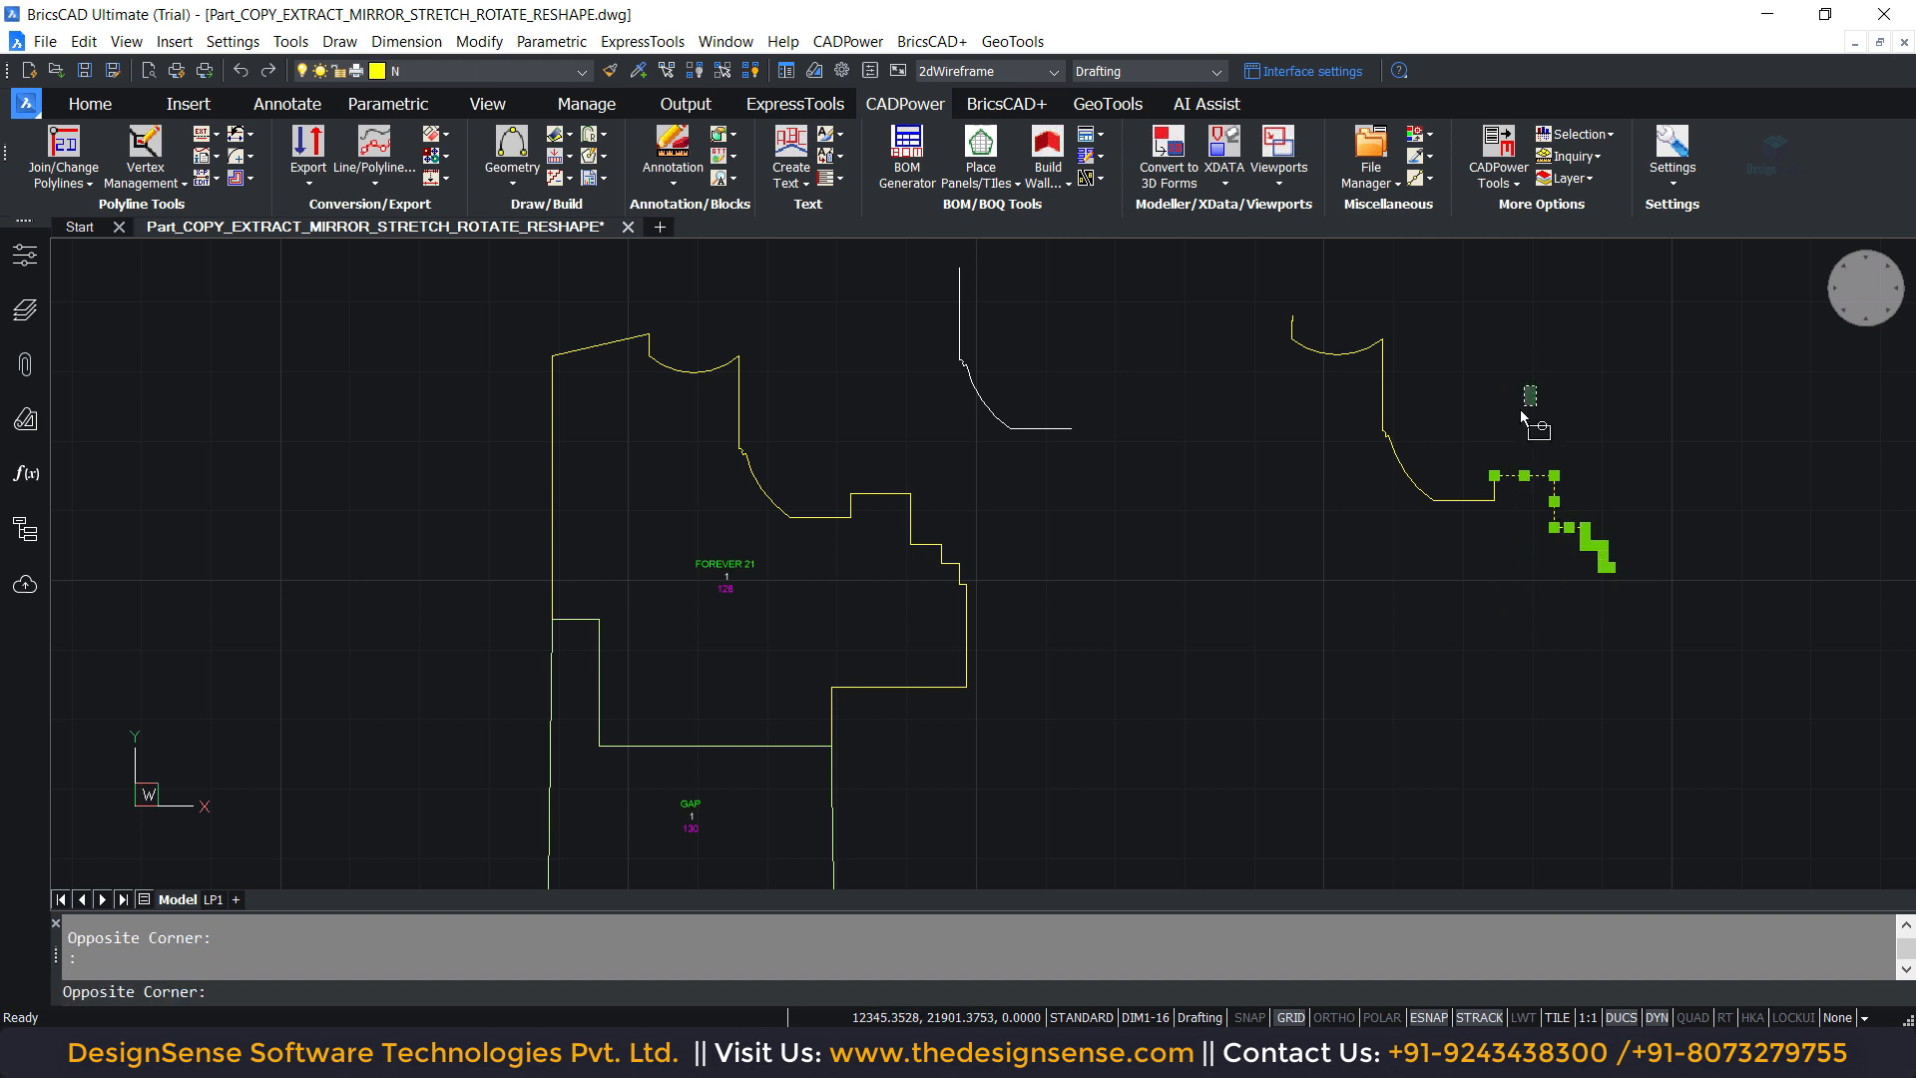
{"action": "left_click", "coordinate": [1485, 500]}
{"action": "key", "text": "Delete"}
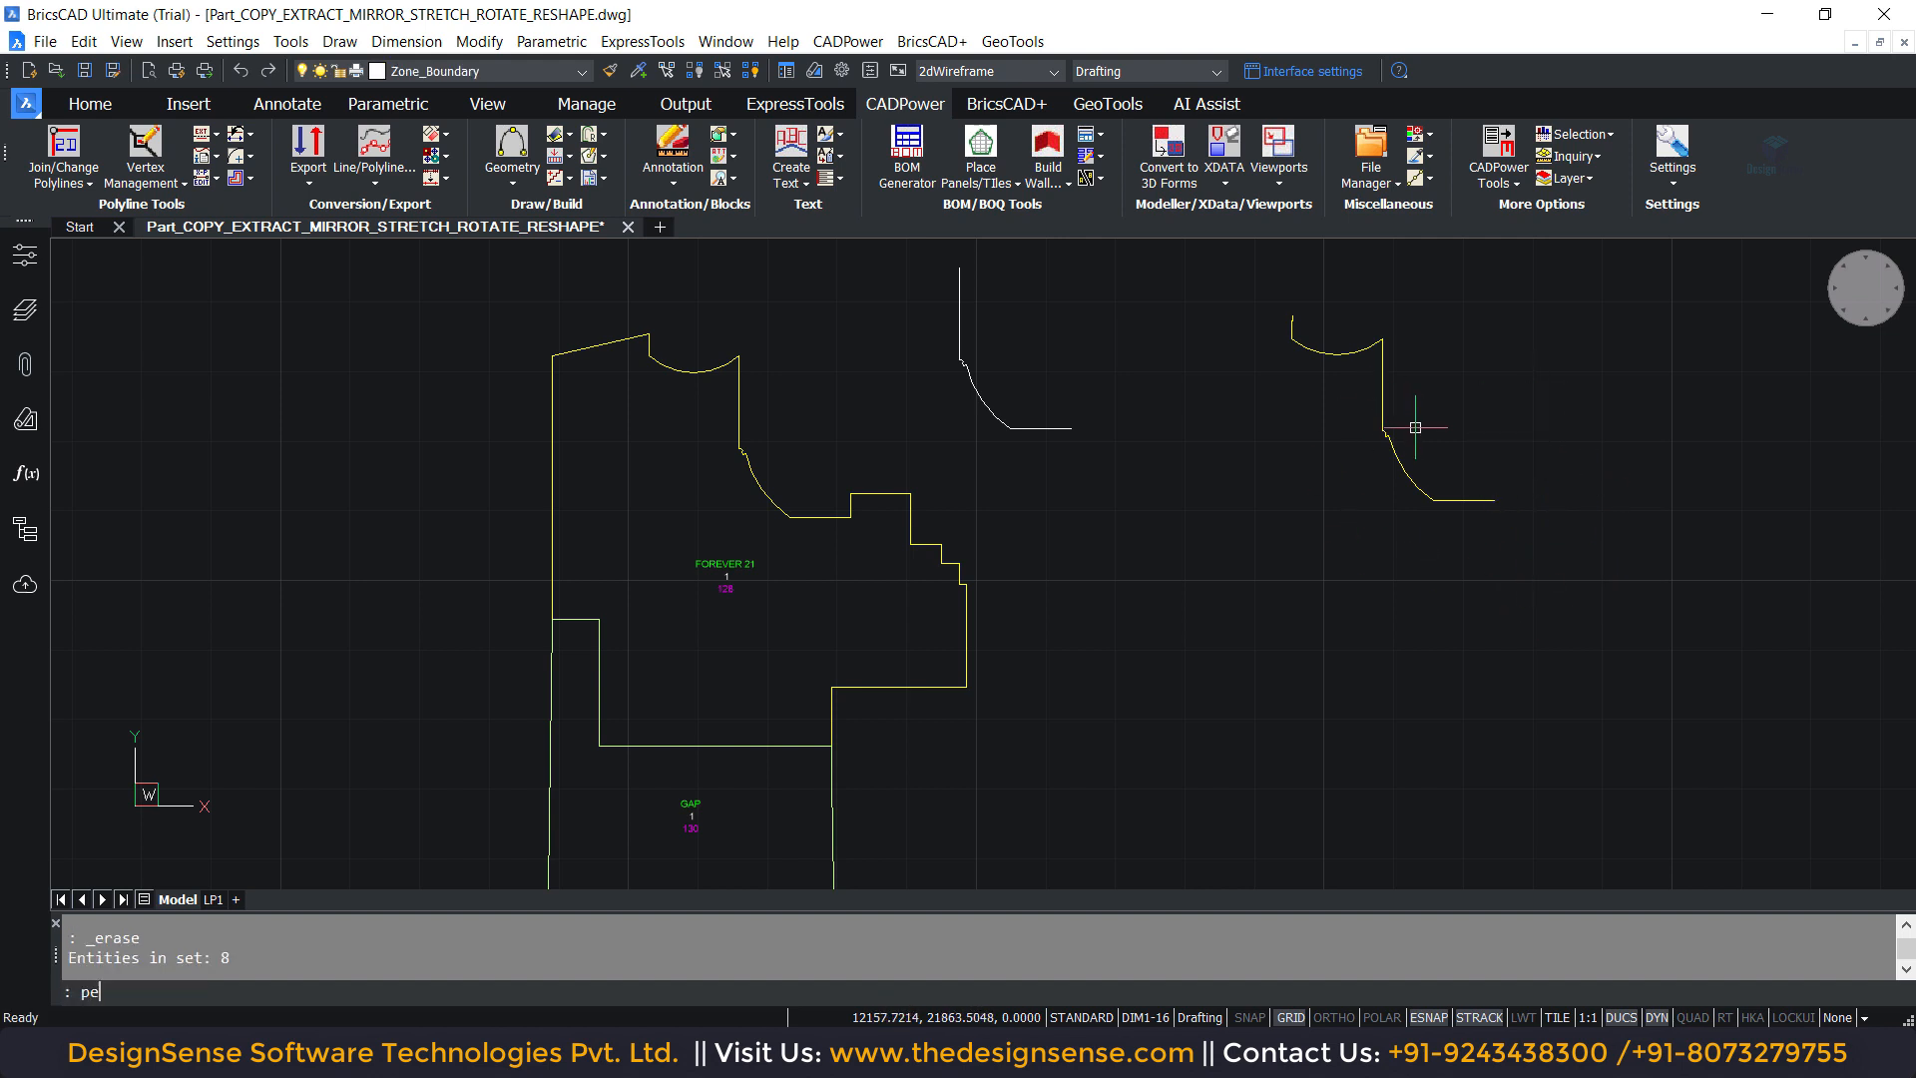
Step: Convert the horizontal end line of the remaining segments to a polyline and join all the others to it with PEDIT
{"action": "type", "text": "pe"}
{"action": "key", "text": "Return"}
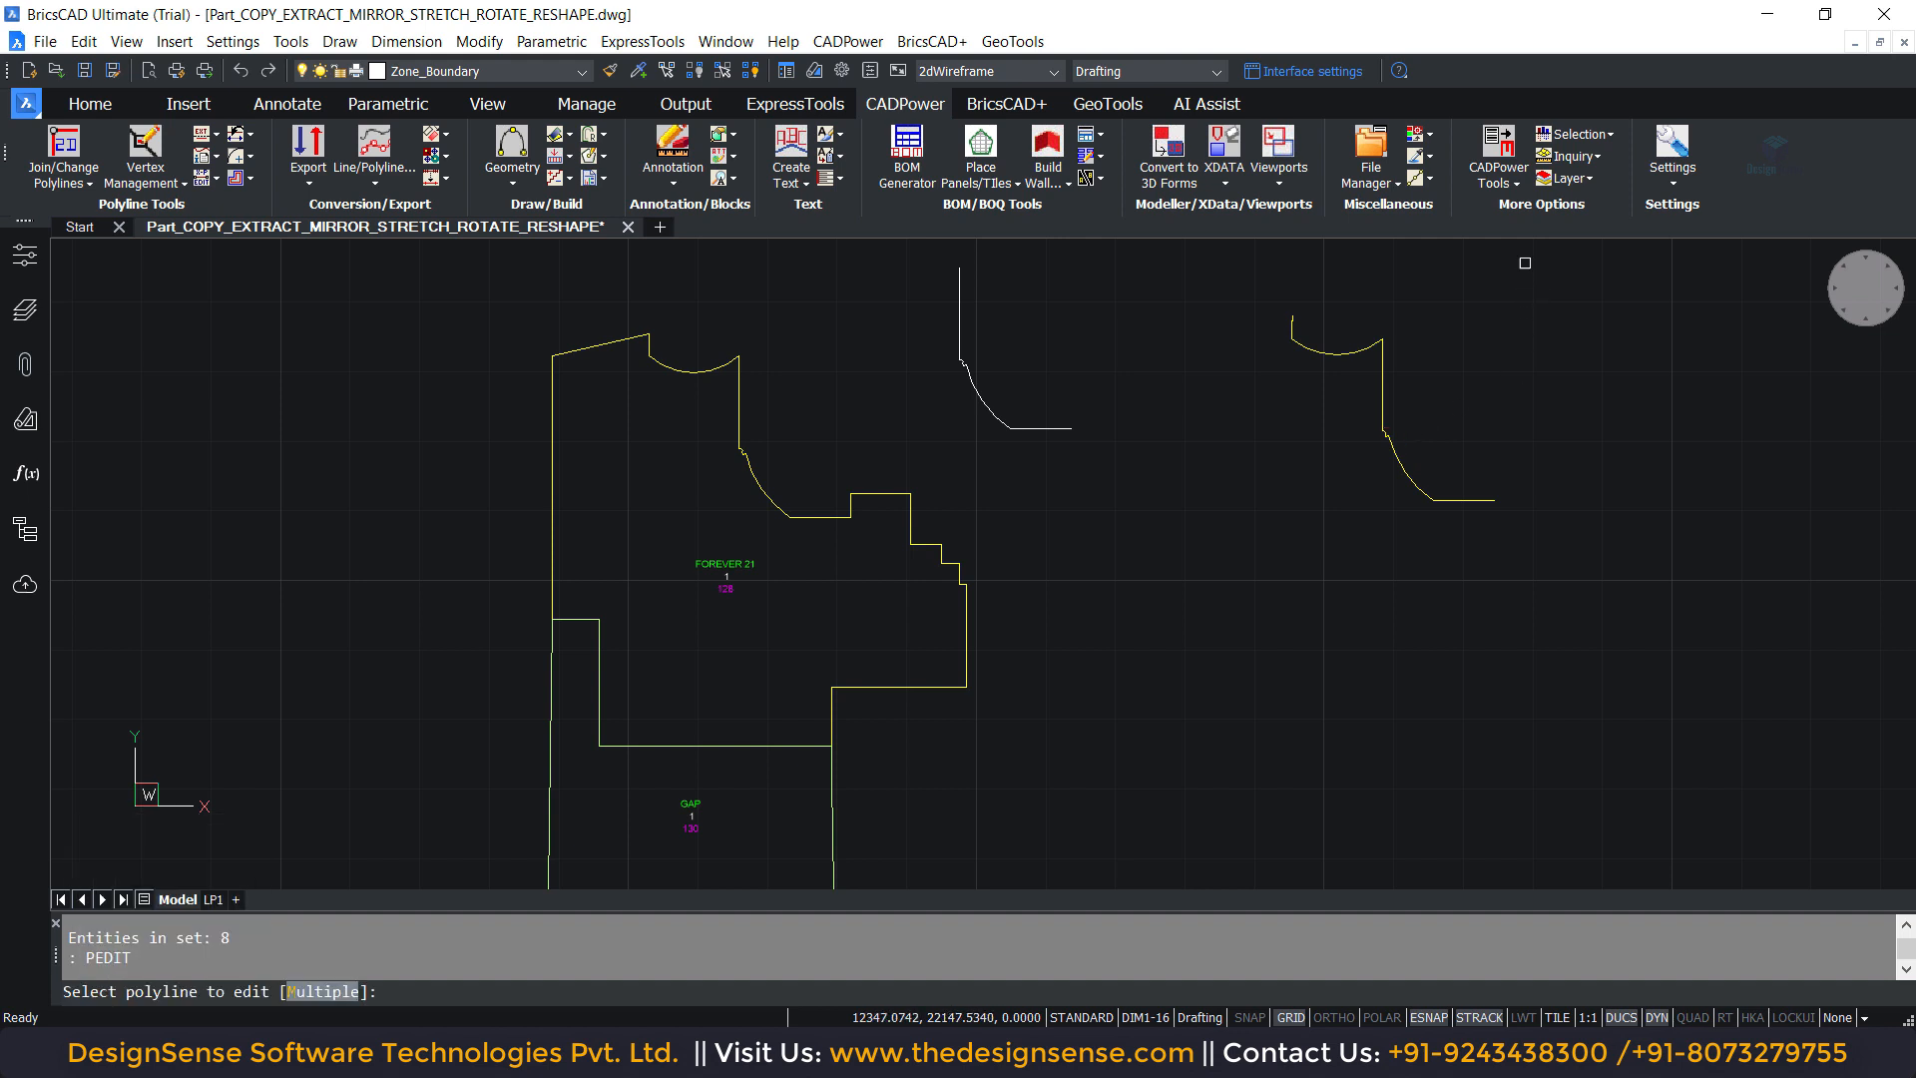
{"action": "left_click", "coordinate": [1485, 498]}
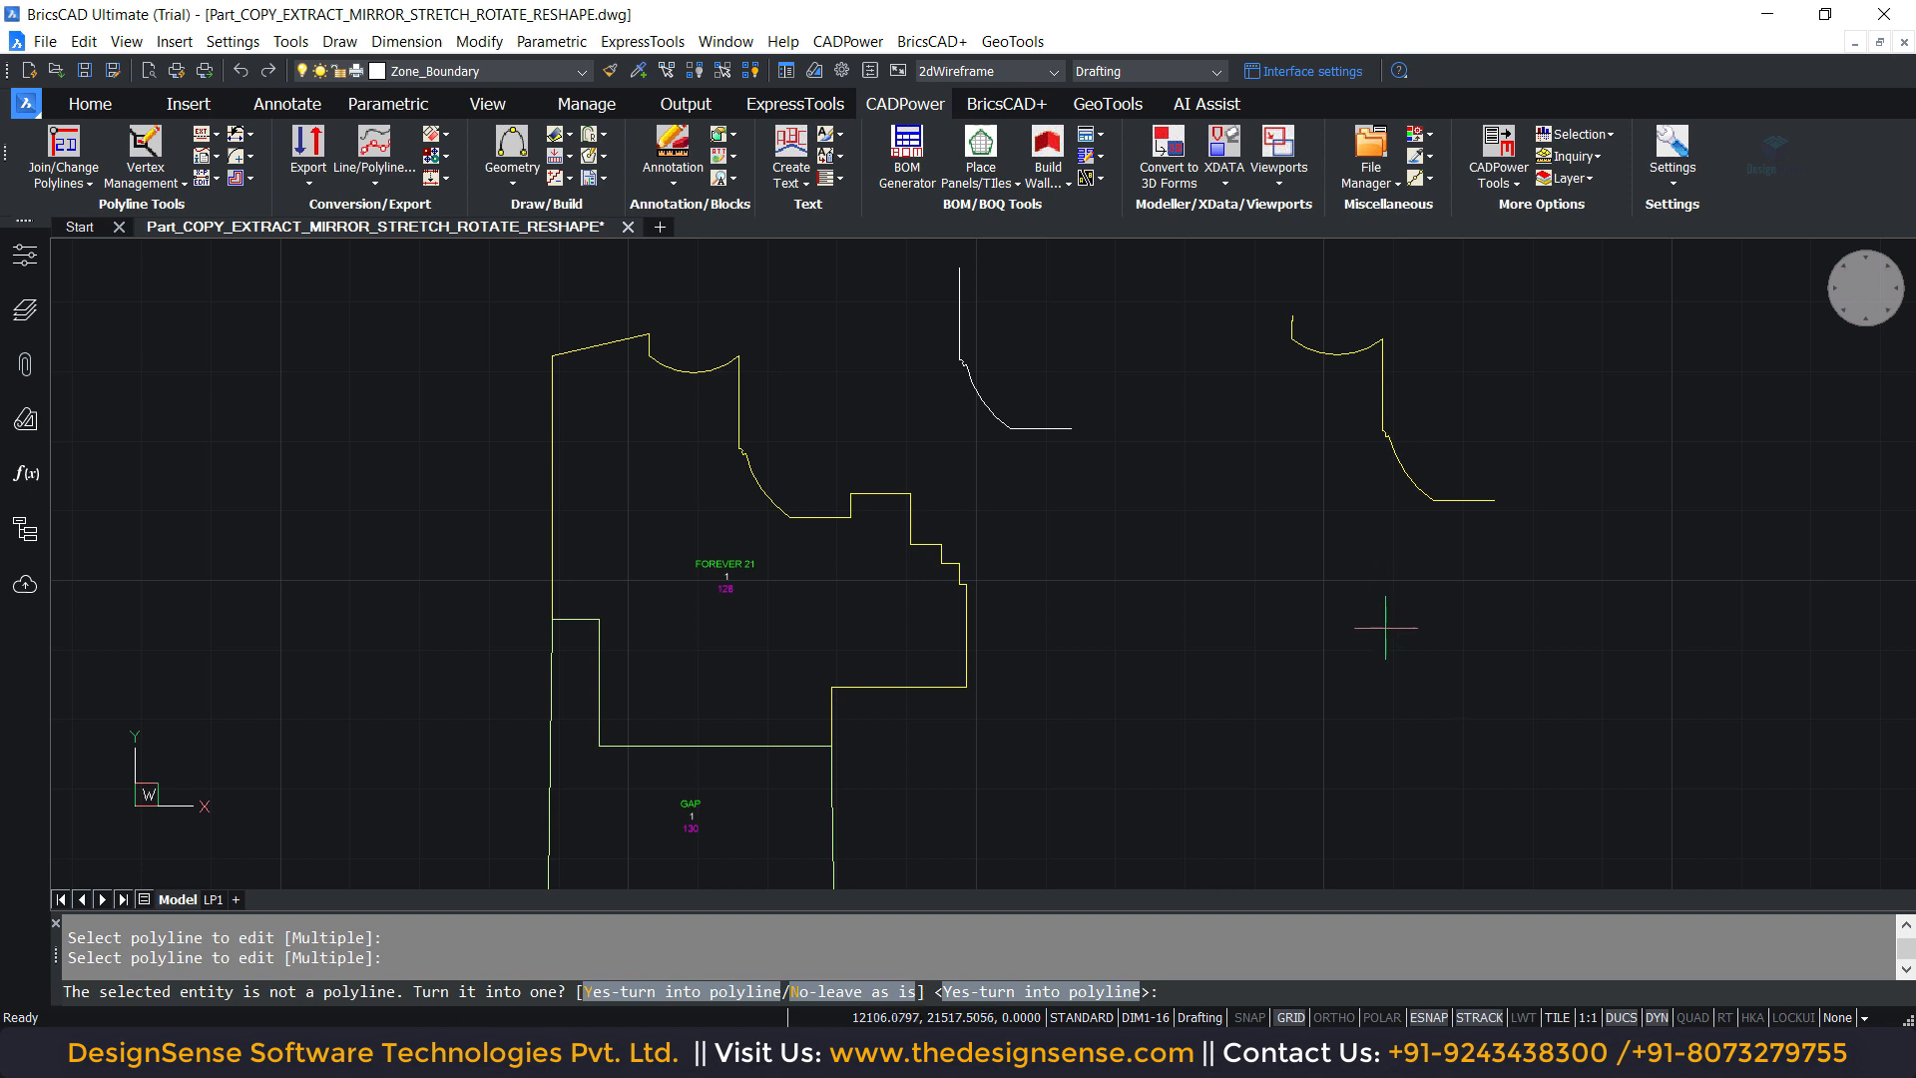
{"action": "type", "text": "y"}
{"action": "key", "text": "Return"}
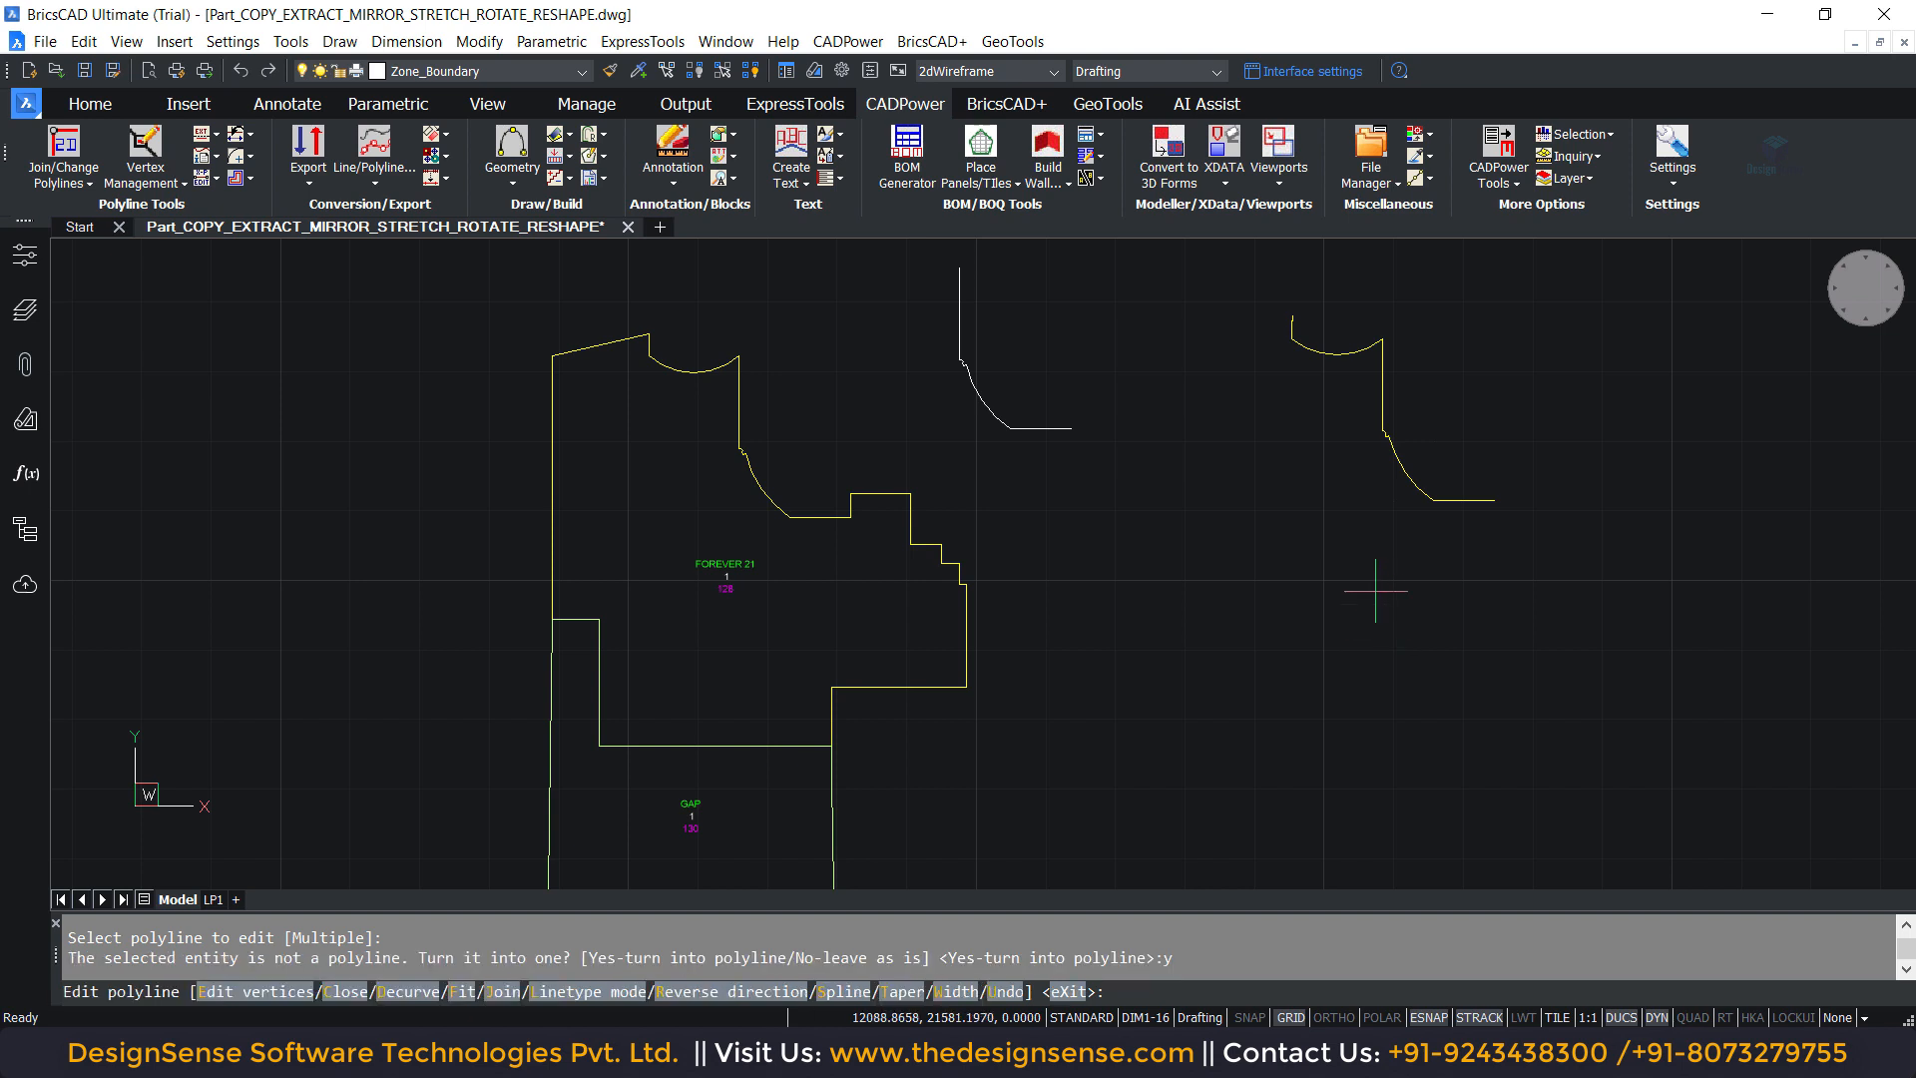
{"action": "type", "text": "j"}
{"action": "key", "text": "Return"}
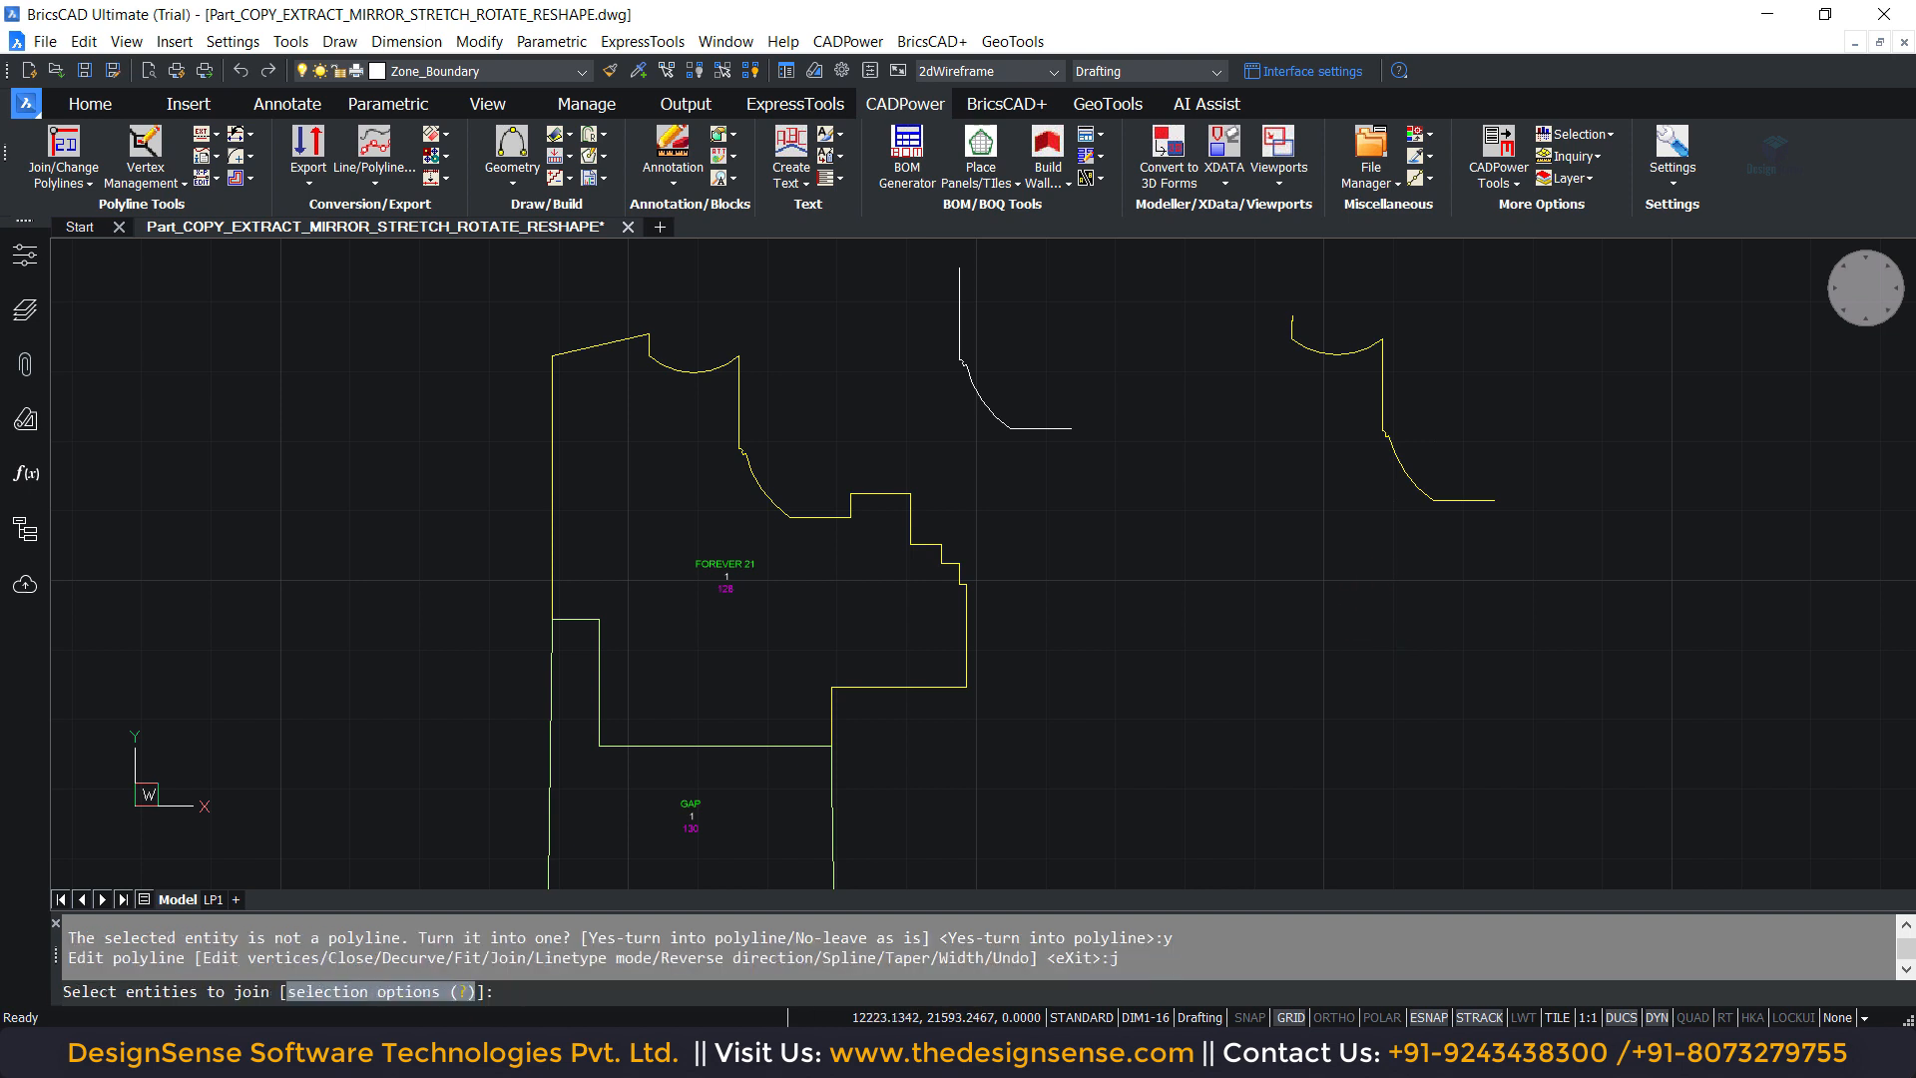
{"action": "left_click", "coordinate": [1563, 281]}
{"action": "left_click", "coordinate": [1185, 561]}
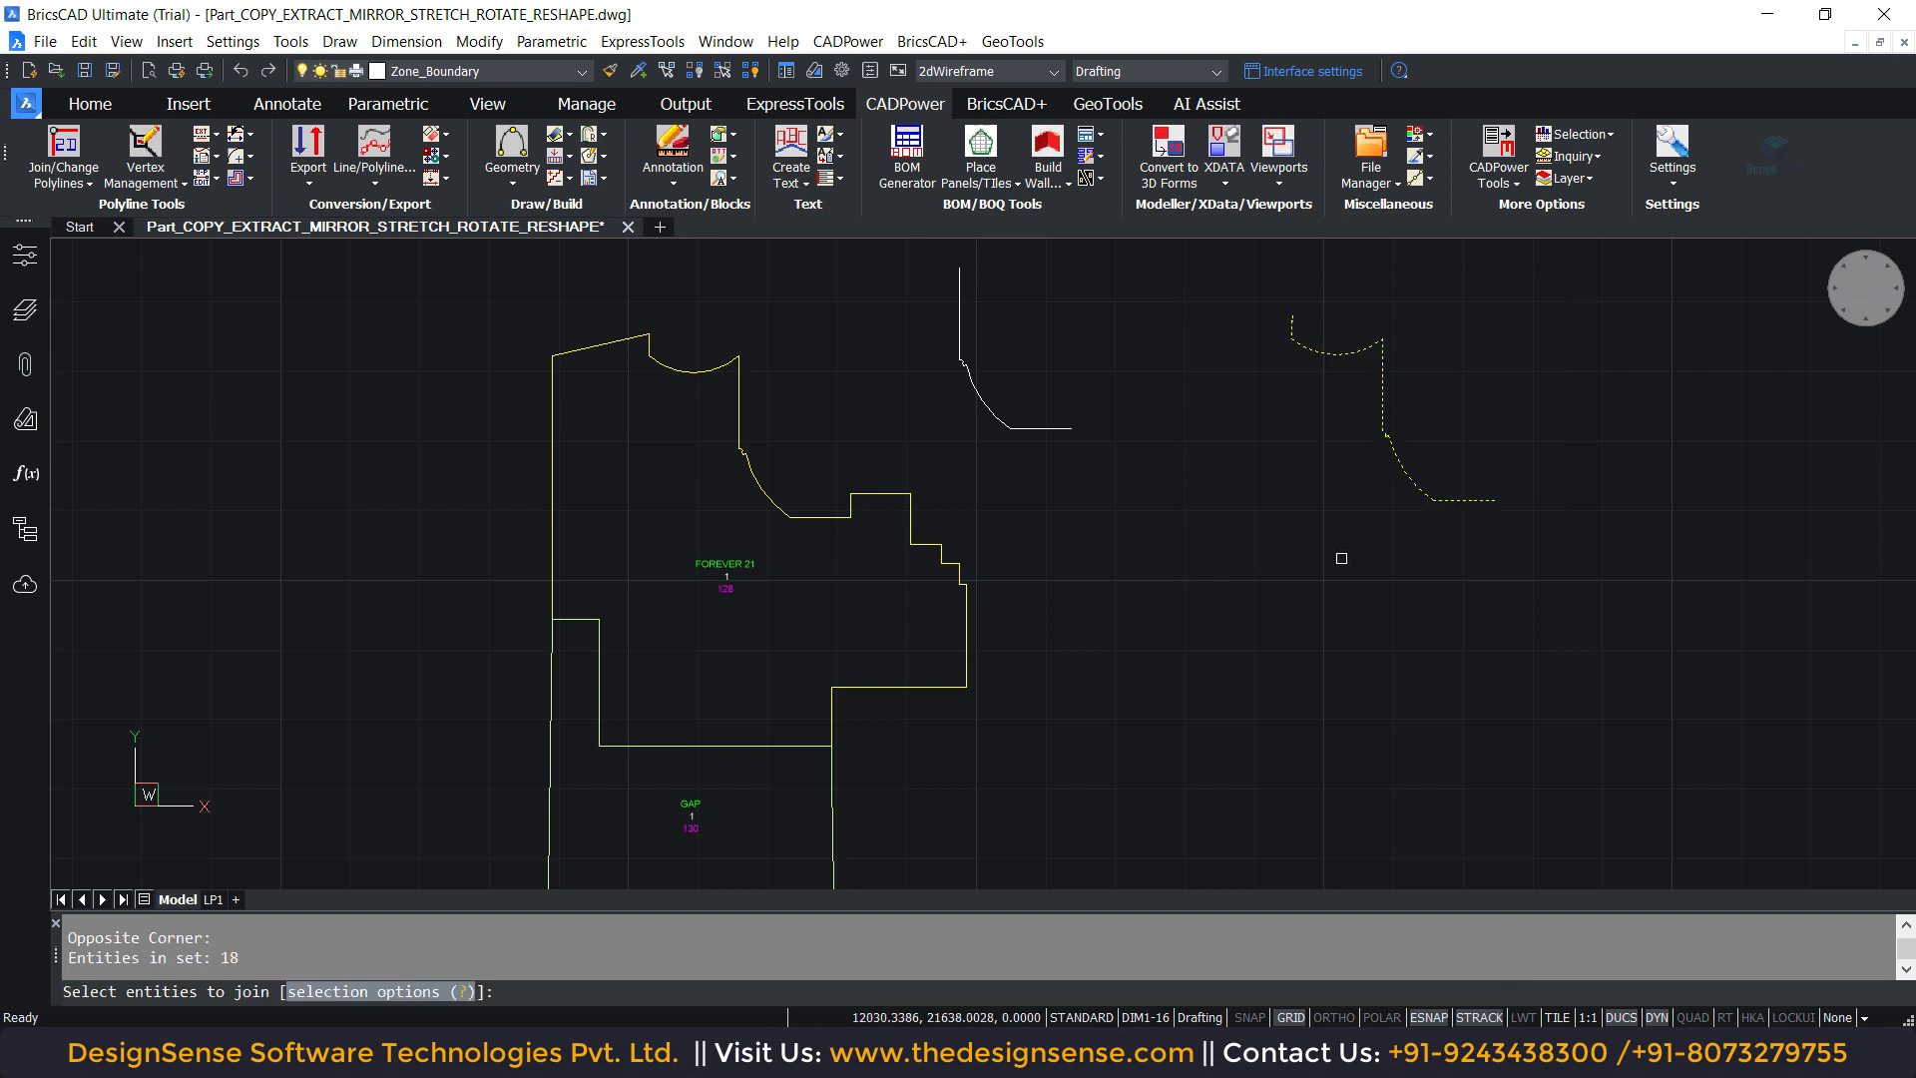
{"action": "key", "text": "Return"}
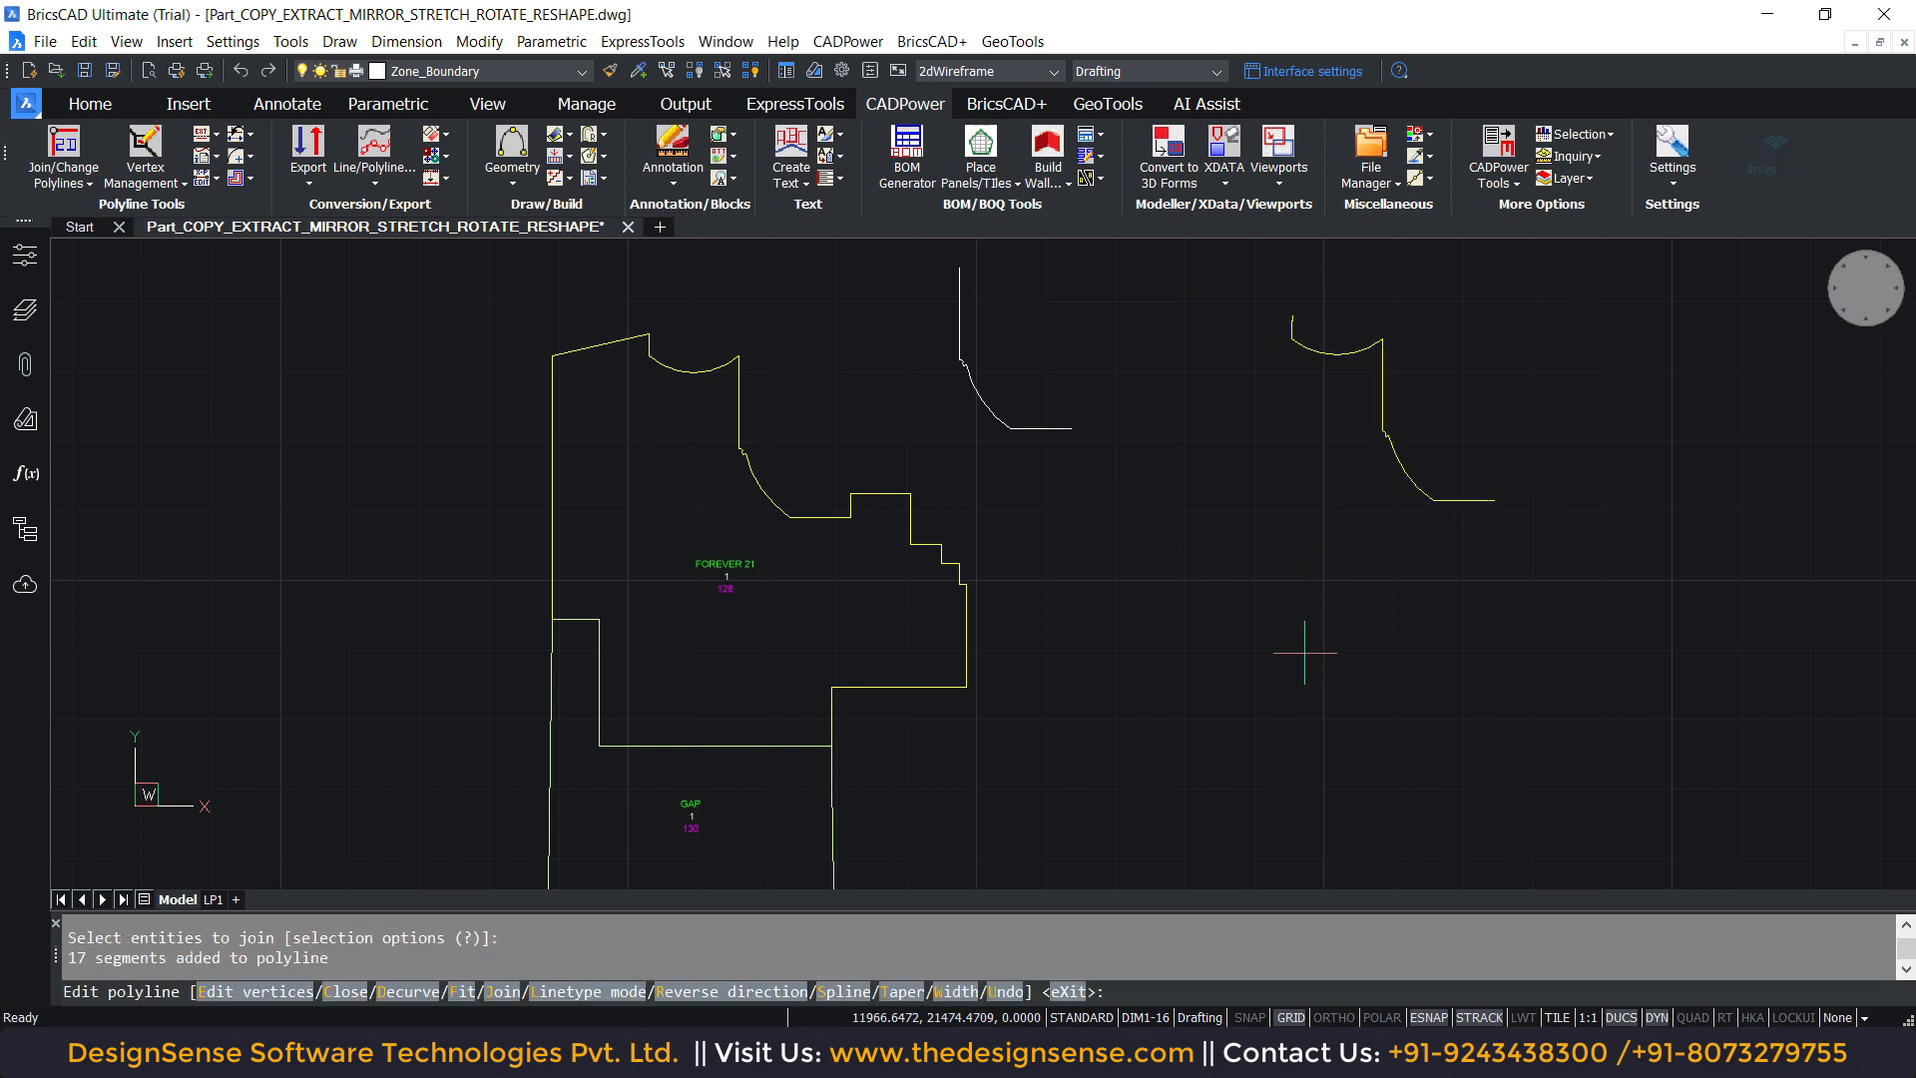
{"action": "key", "text": "Escape"}
{"action": "key", "text": "Escape"}
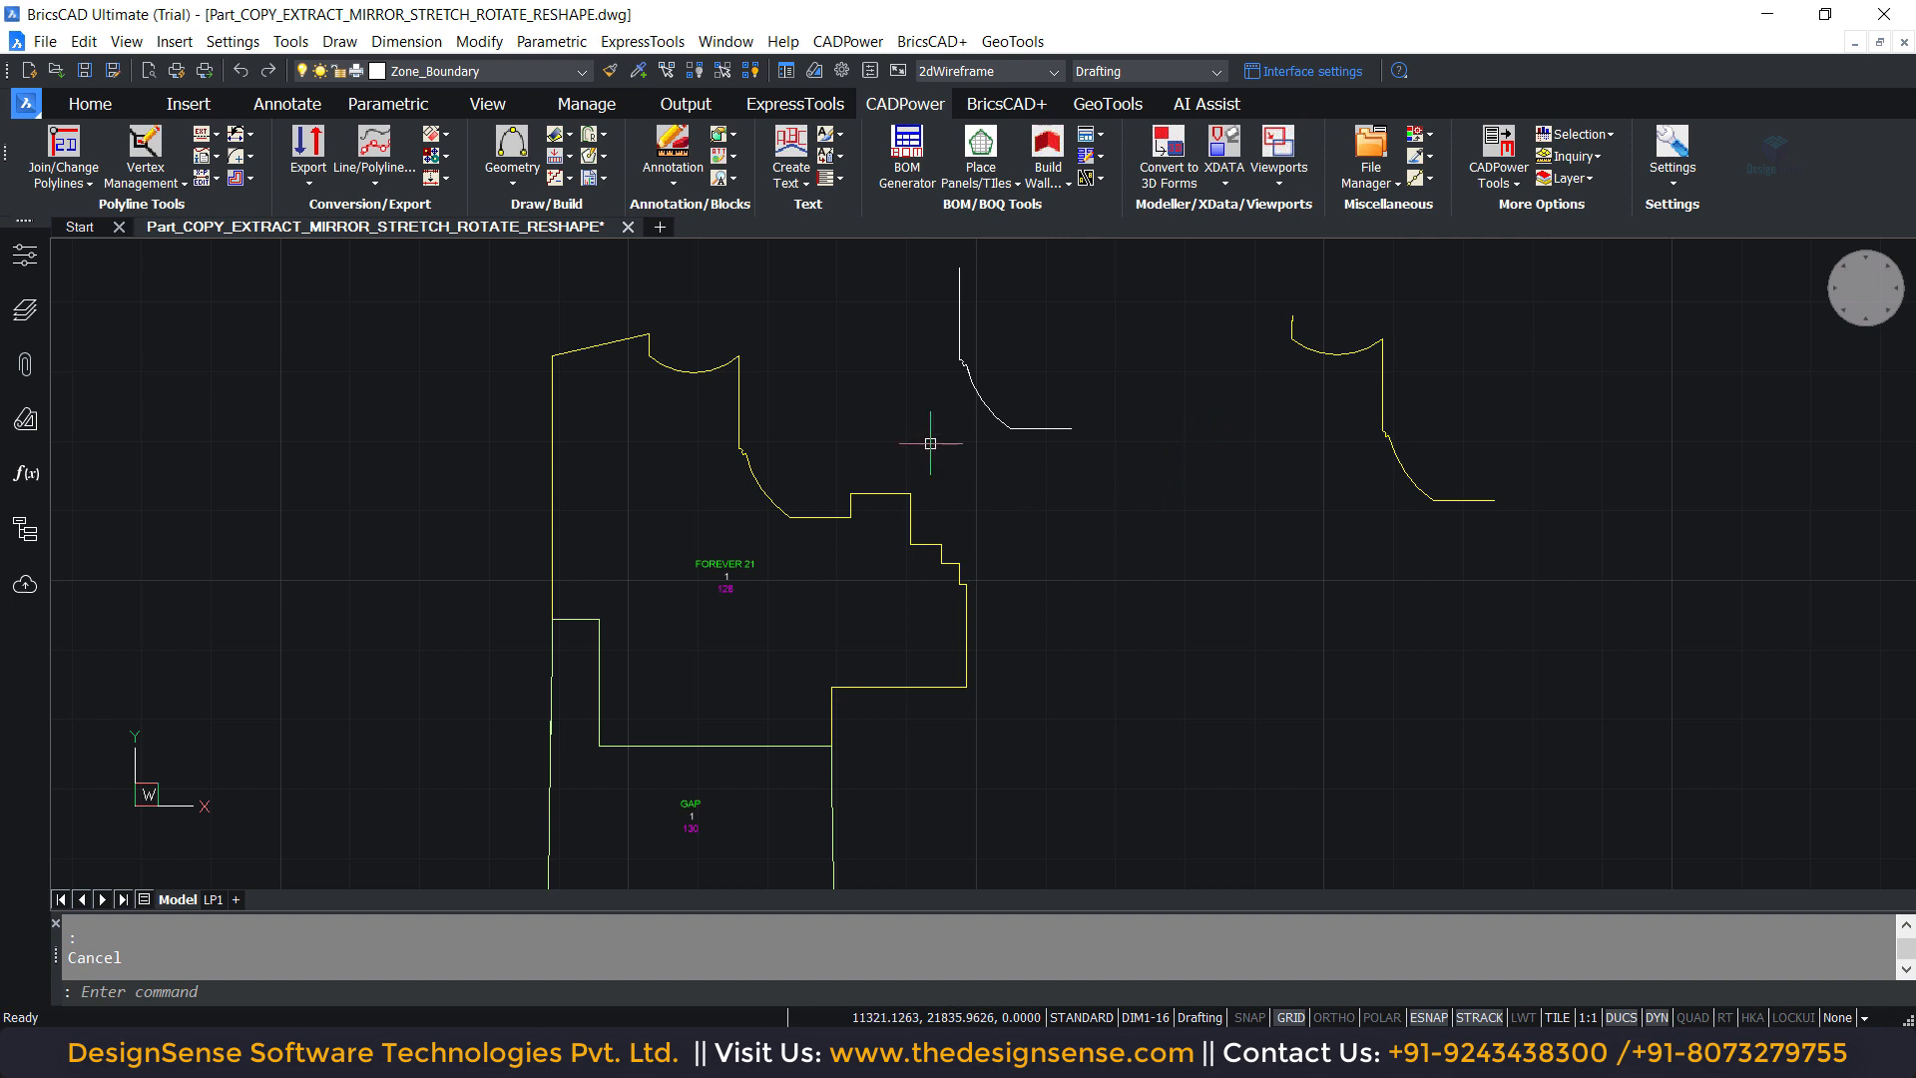
Step: Part-copy the FOREVER 21 boundary from the top arc's right end through the stepped edge, placing the copy to the lower right
{"action": "left_click", "coordinate": [210, 134]}
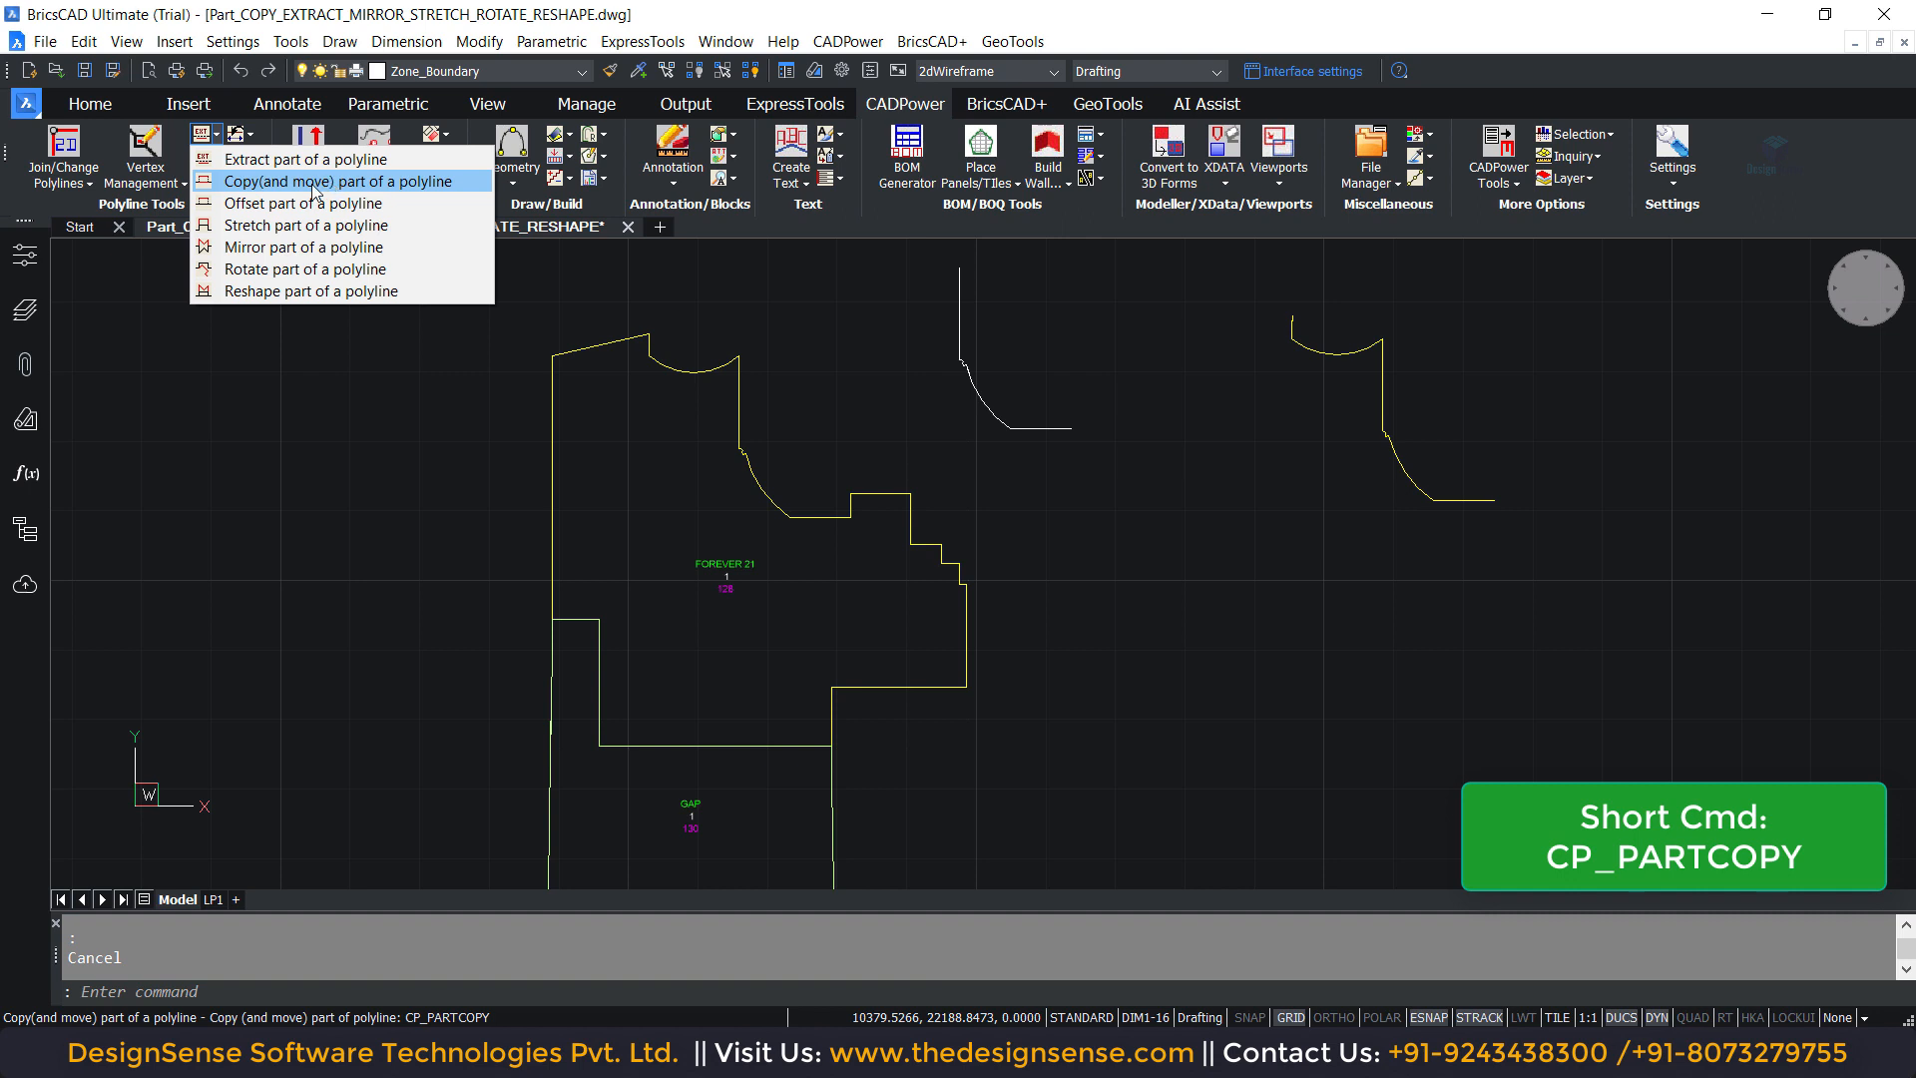
{"action": "left_click", "coordinate": [313, 183]}
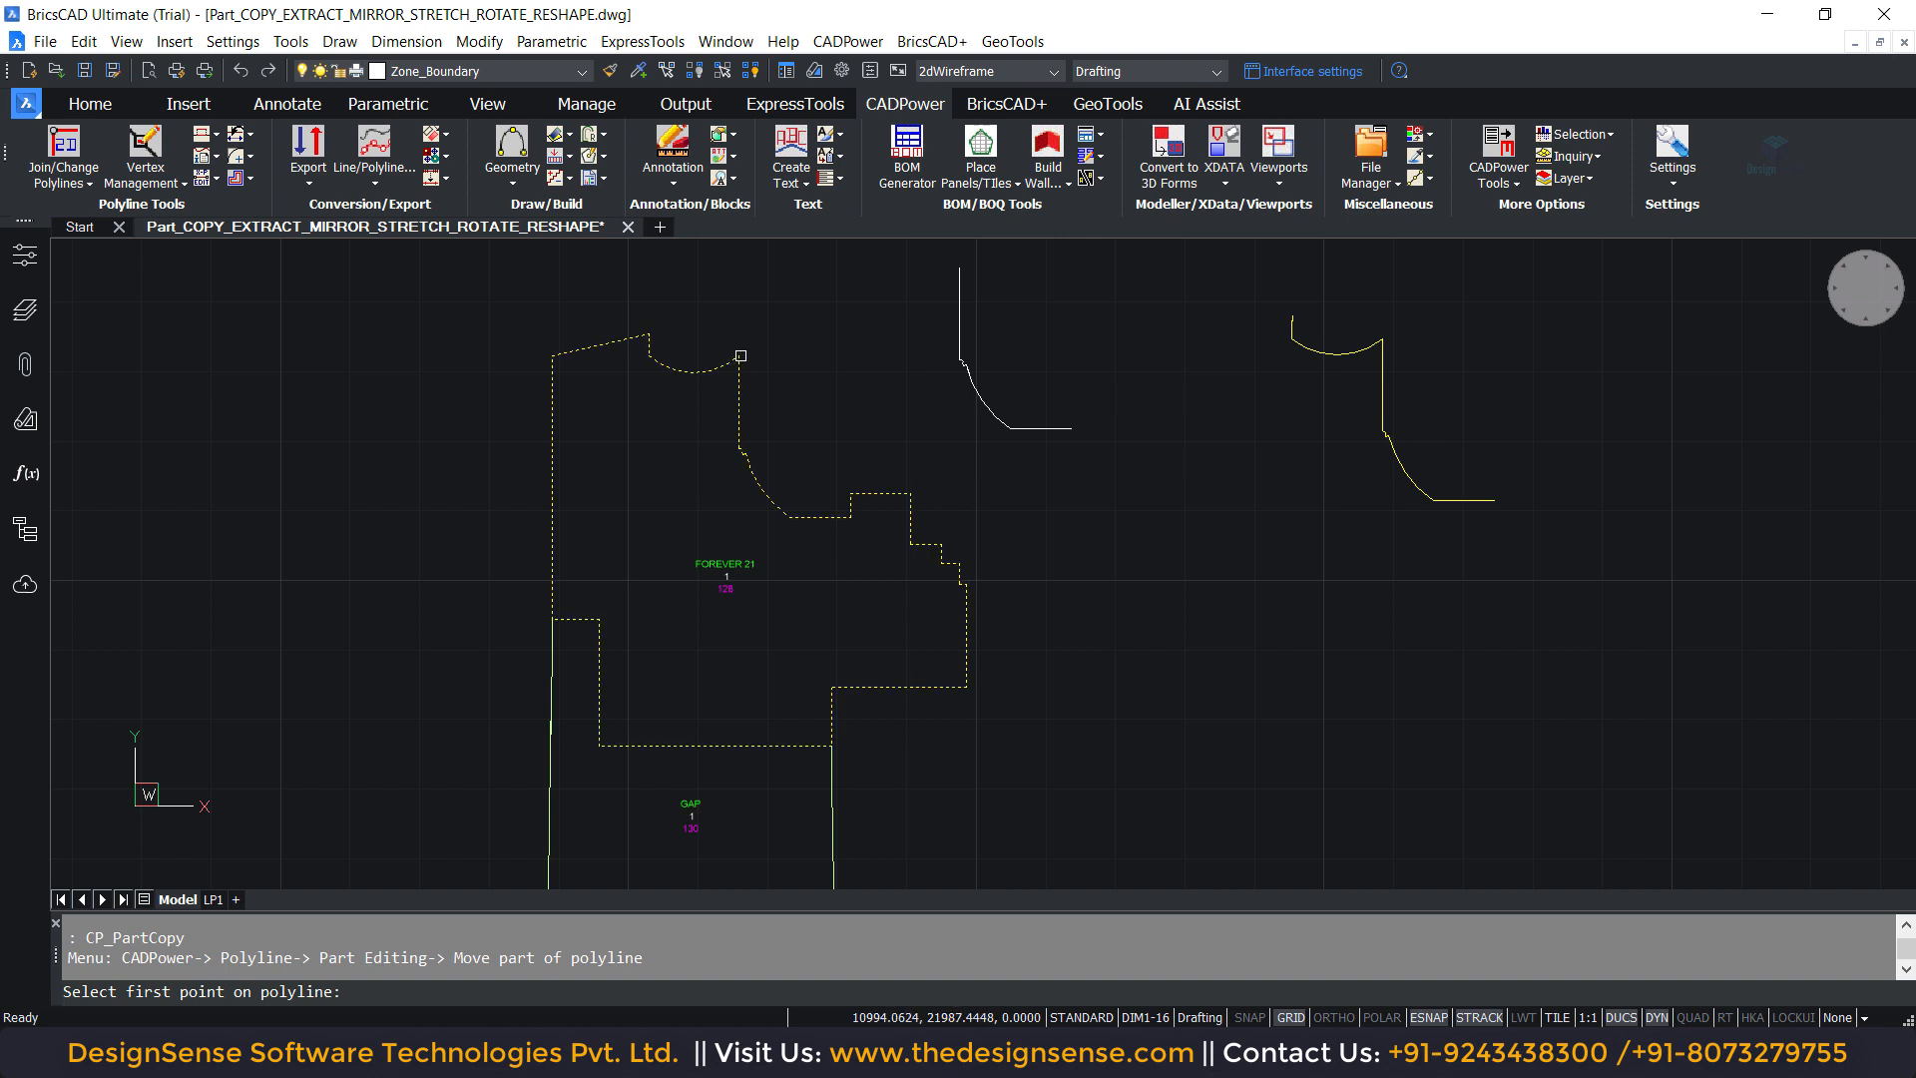
{"action": "left_click", "coordinate": [739, 357]}
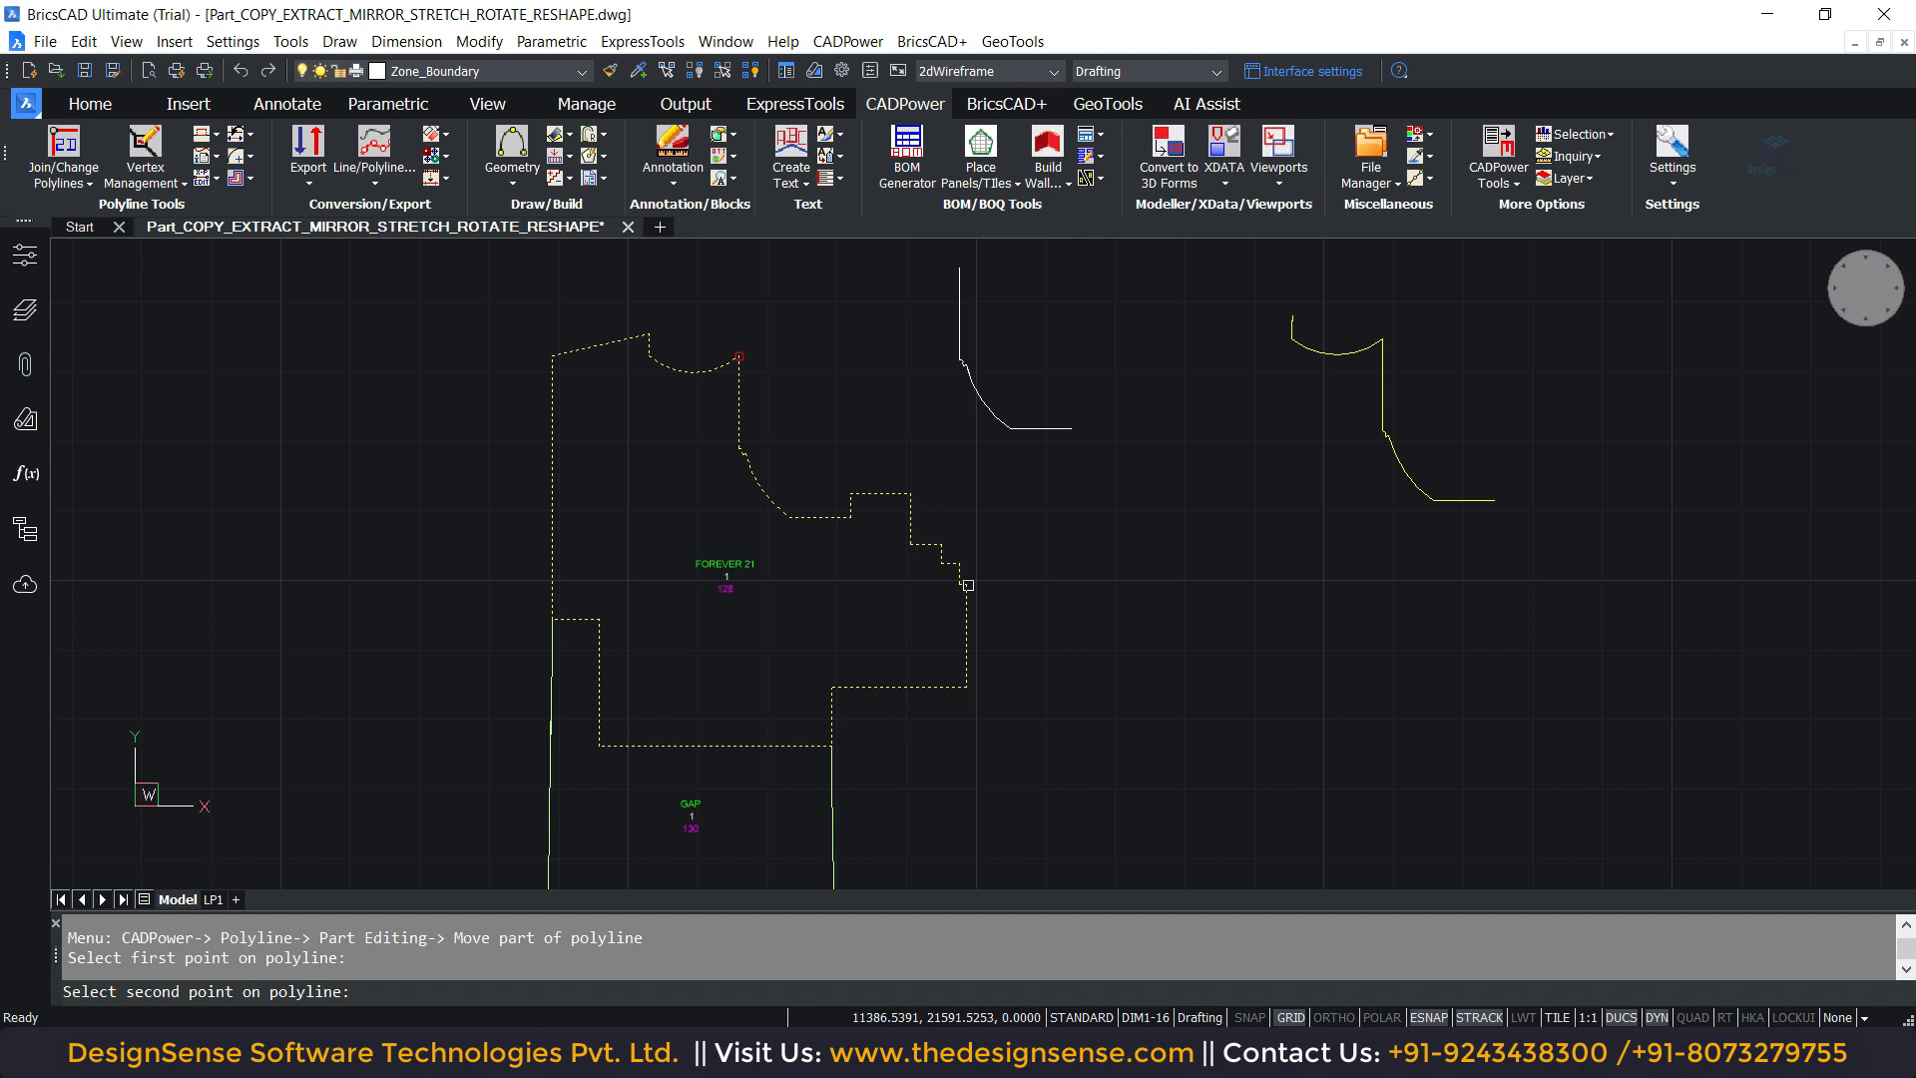
{"action": "left_click", "coordinate": [967, 585]}
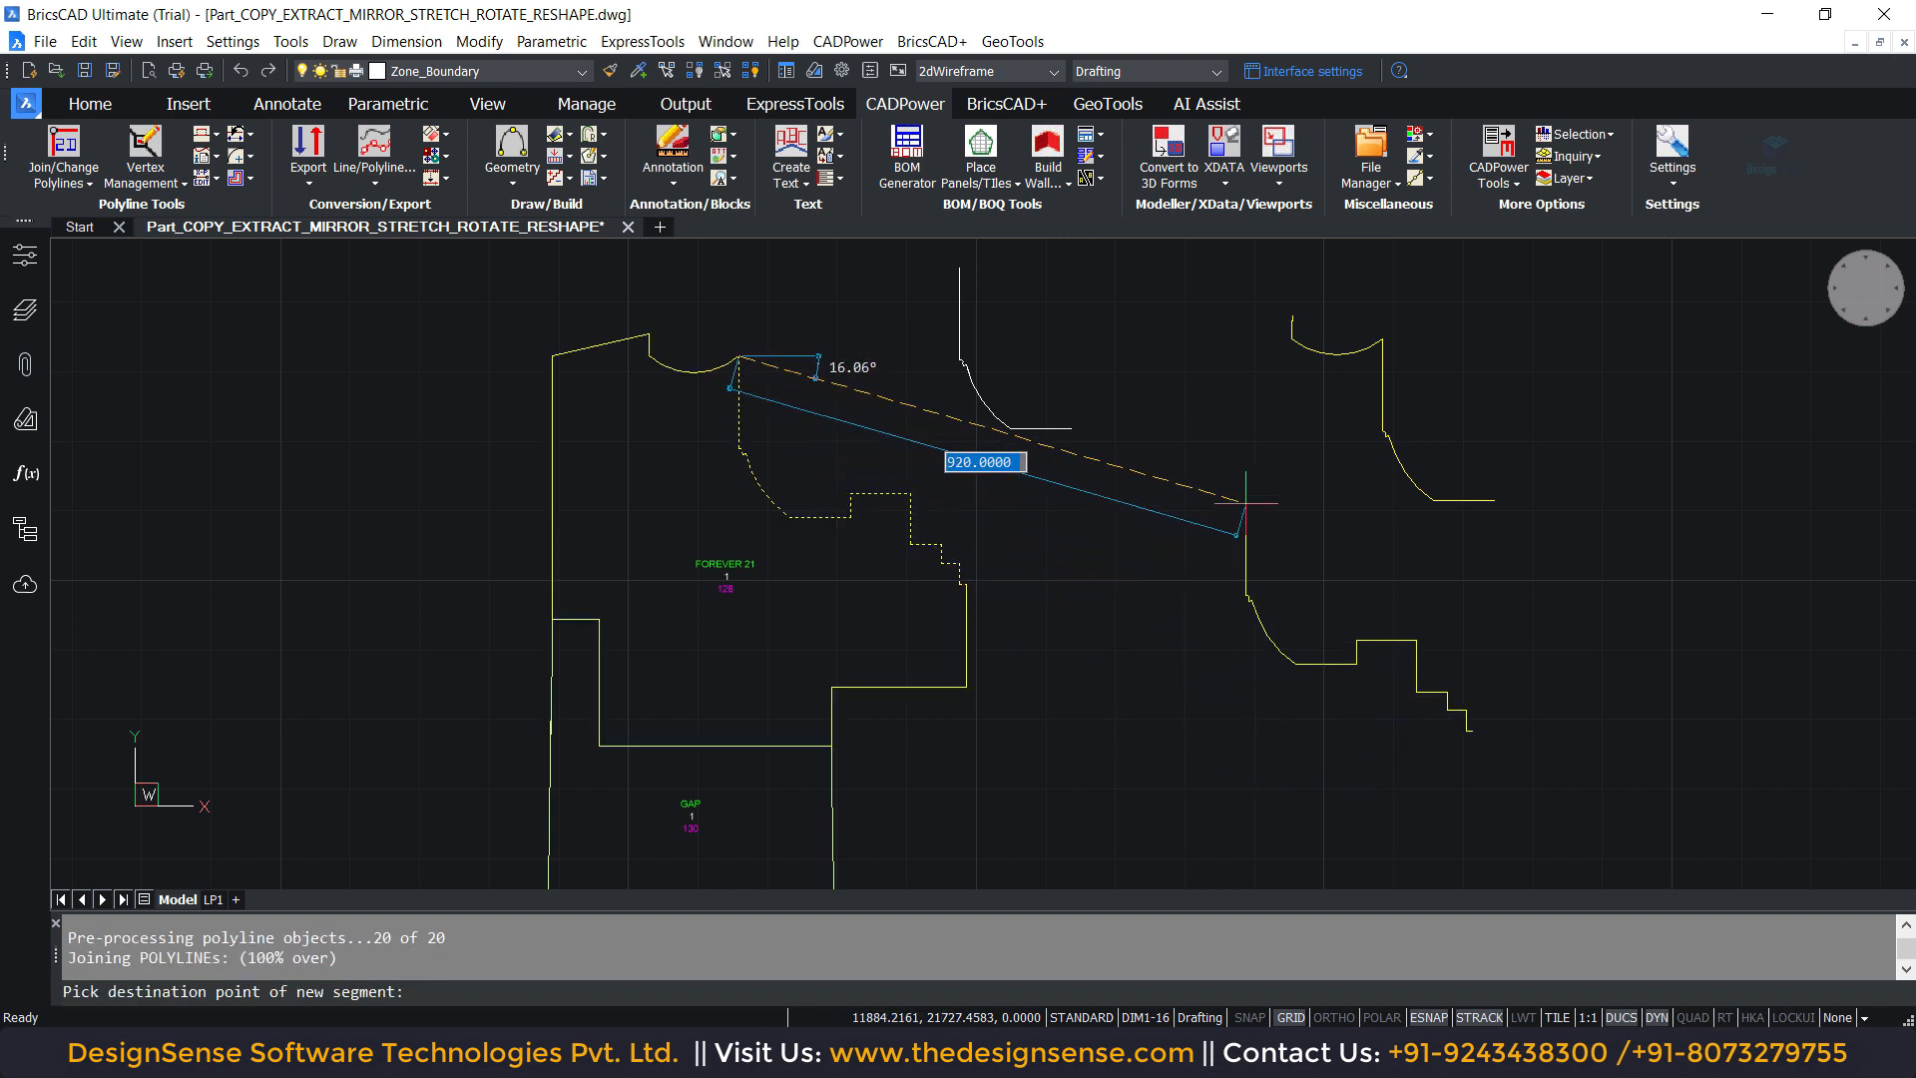
{"action": "left_click", "coordinate": [1267, 547]}
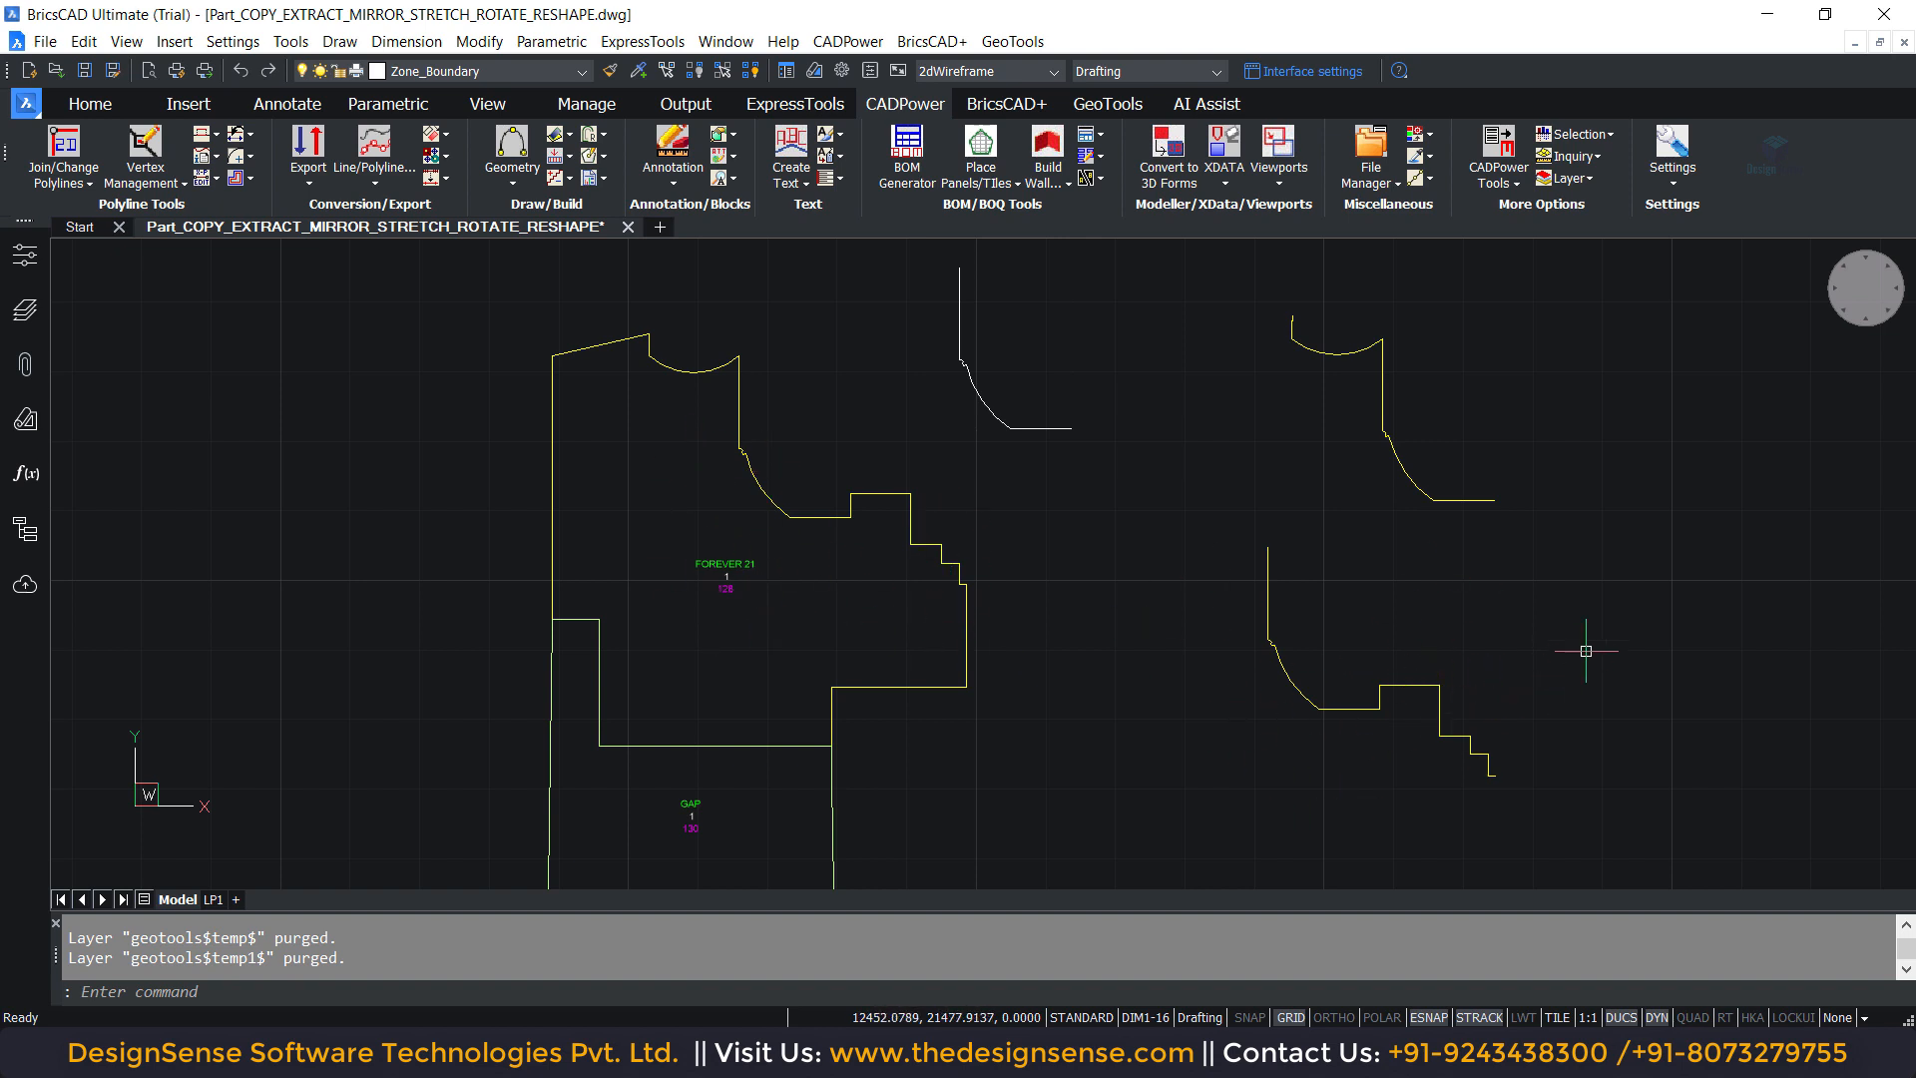
Step: Part-offset the FOREVER 21 boundary outward to the upper right, from the top arc's right end to the last corner of the stepped edge
{"action": "left_click", "coordinate": [1117, 503]}
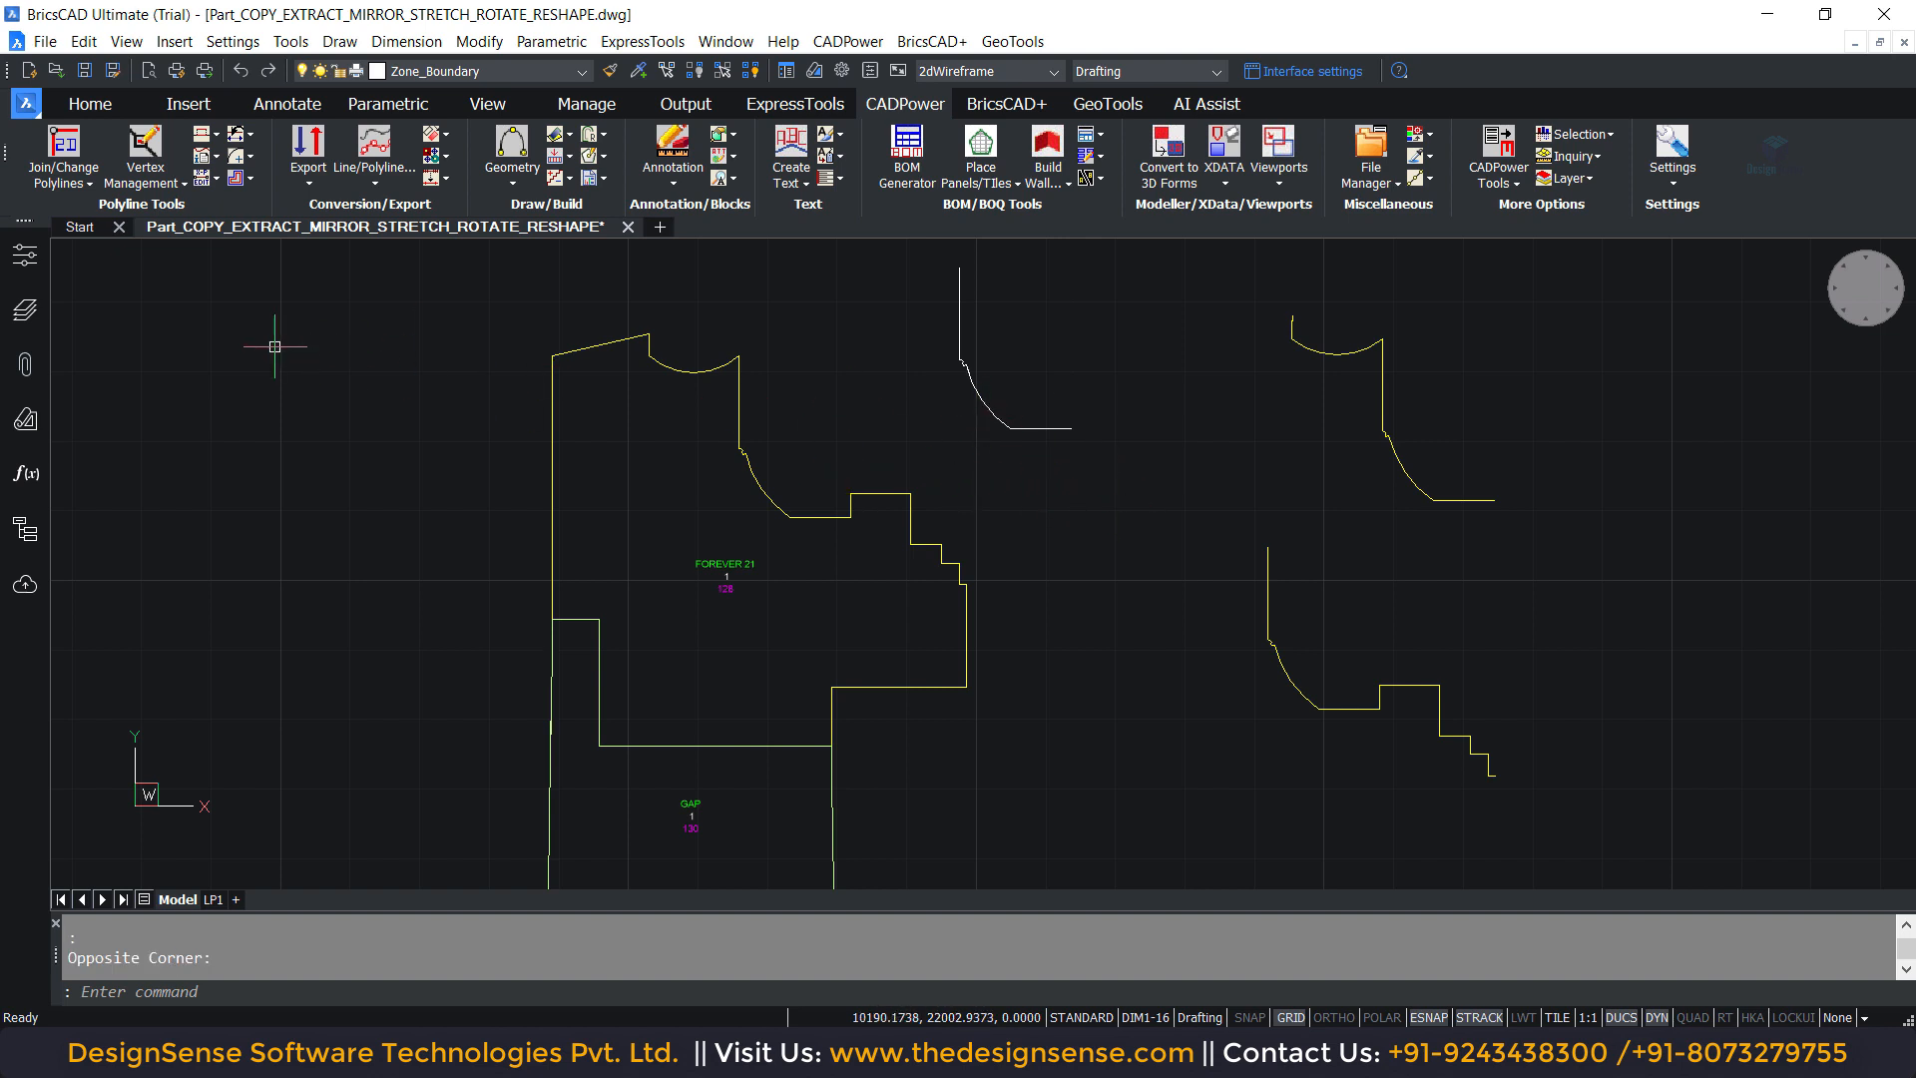
{"action": "left_click", "coordinate": [206, 133]}
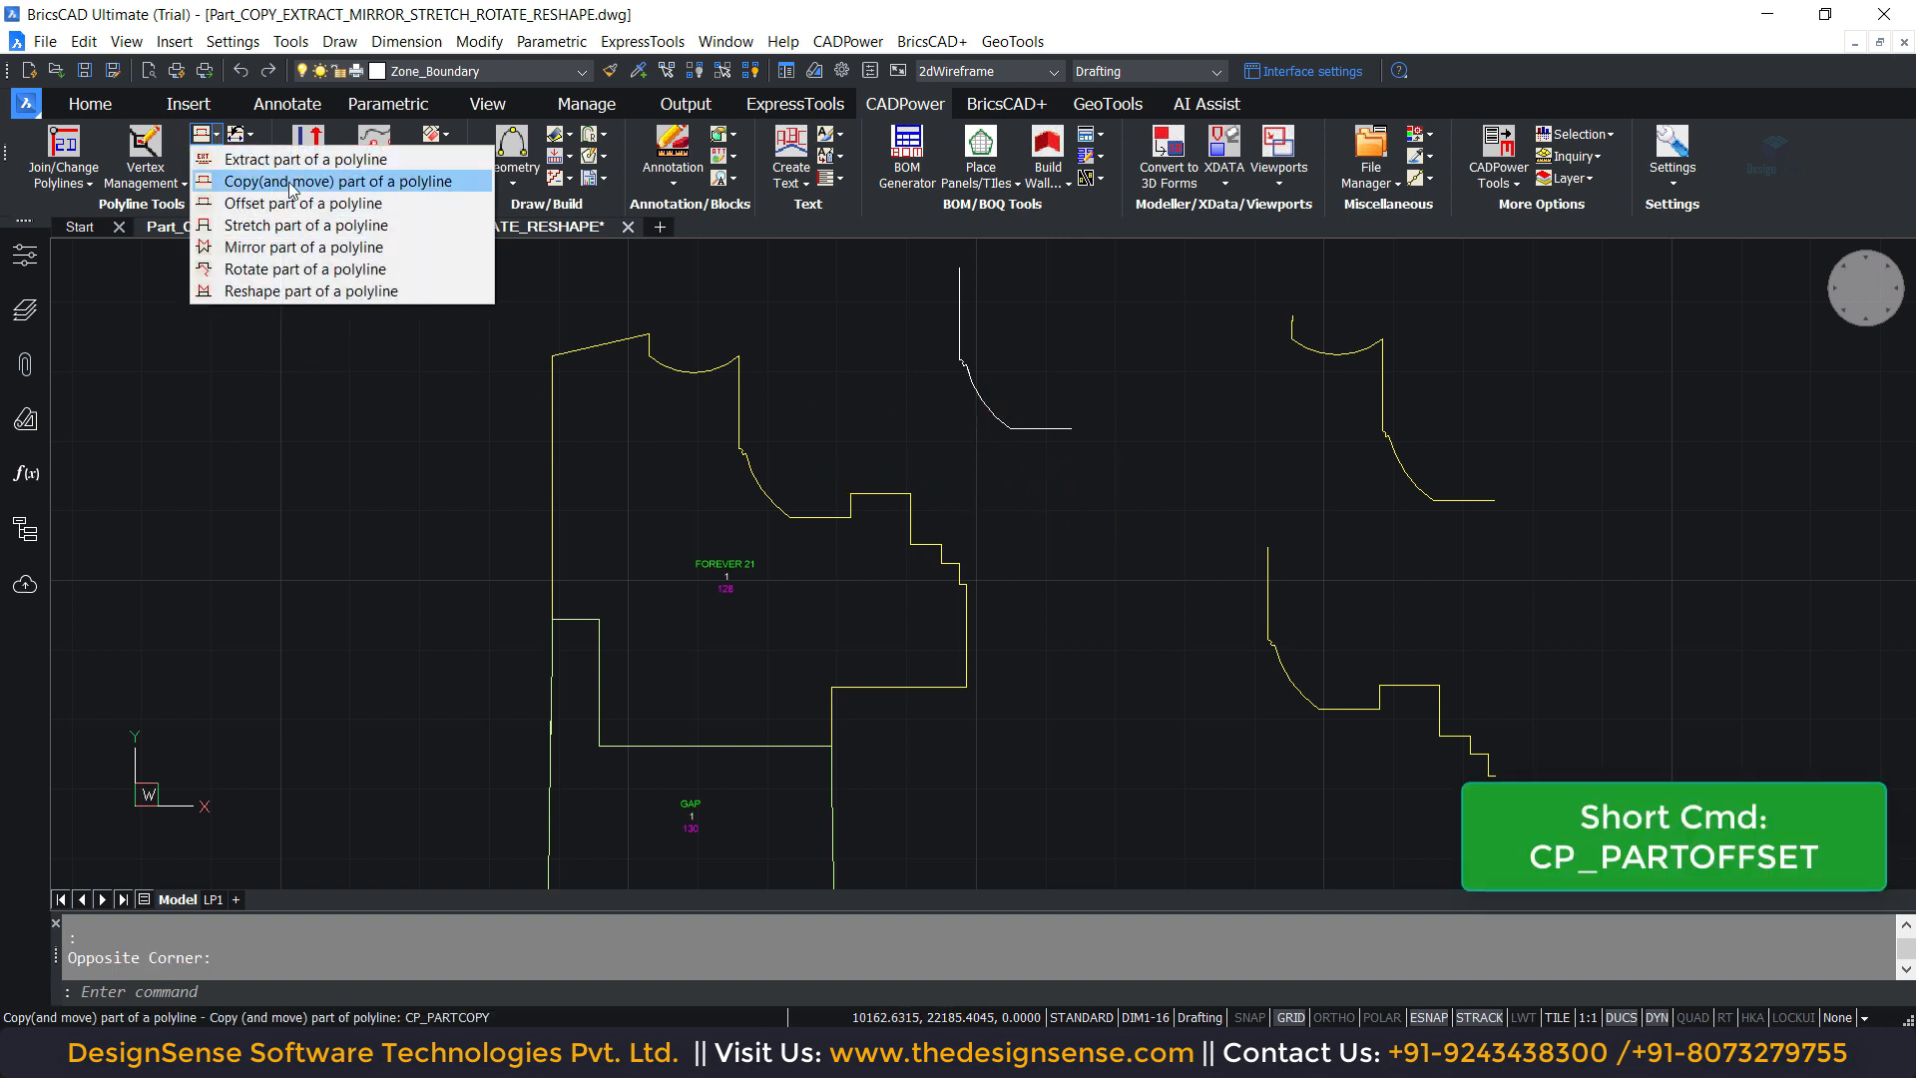
{"action": "left_click", "coordinate": [395, 207]}
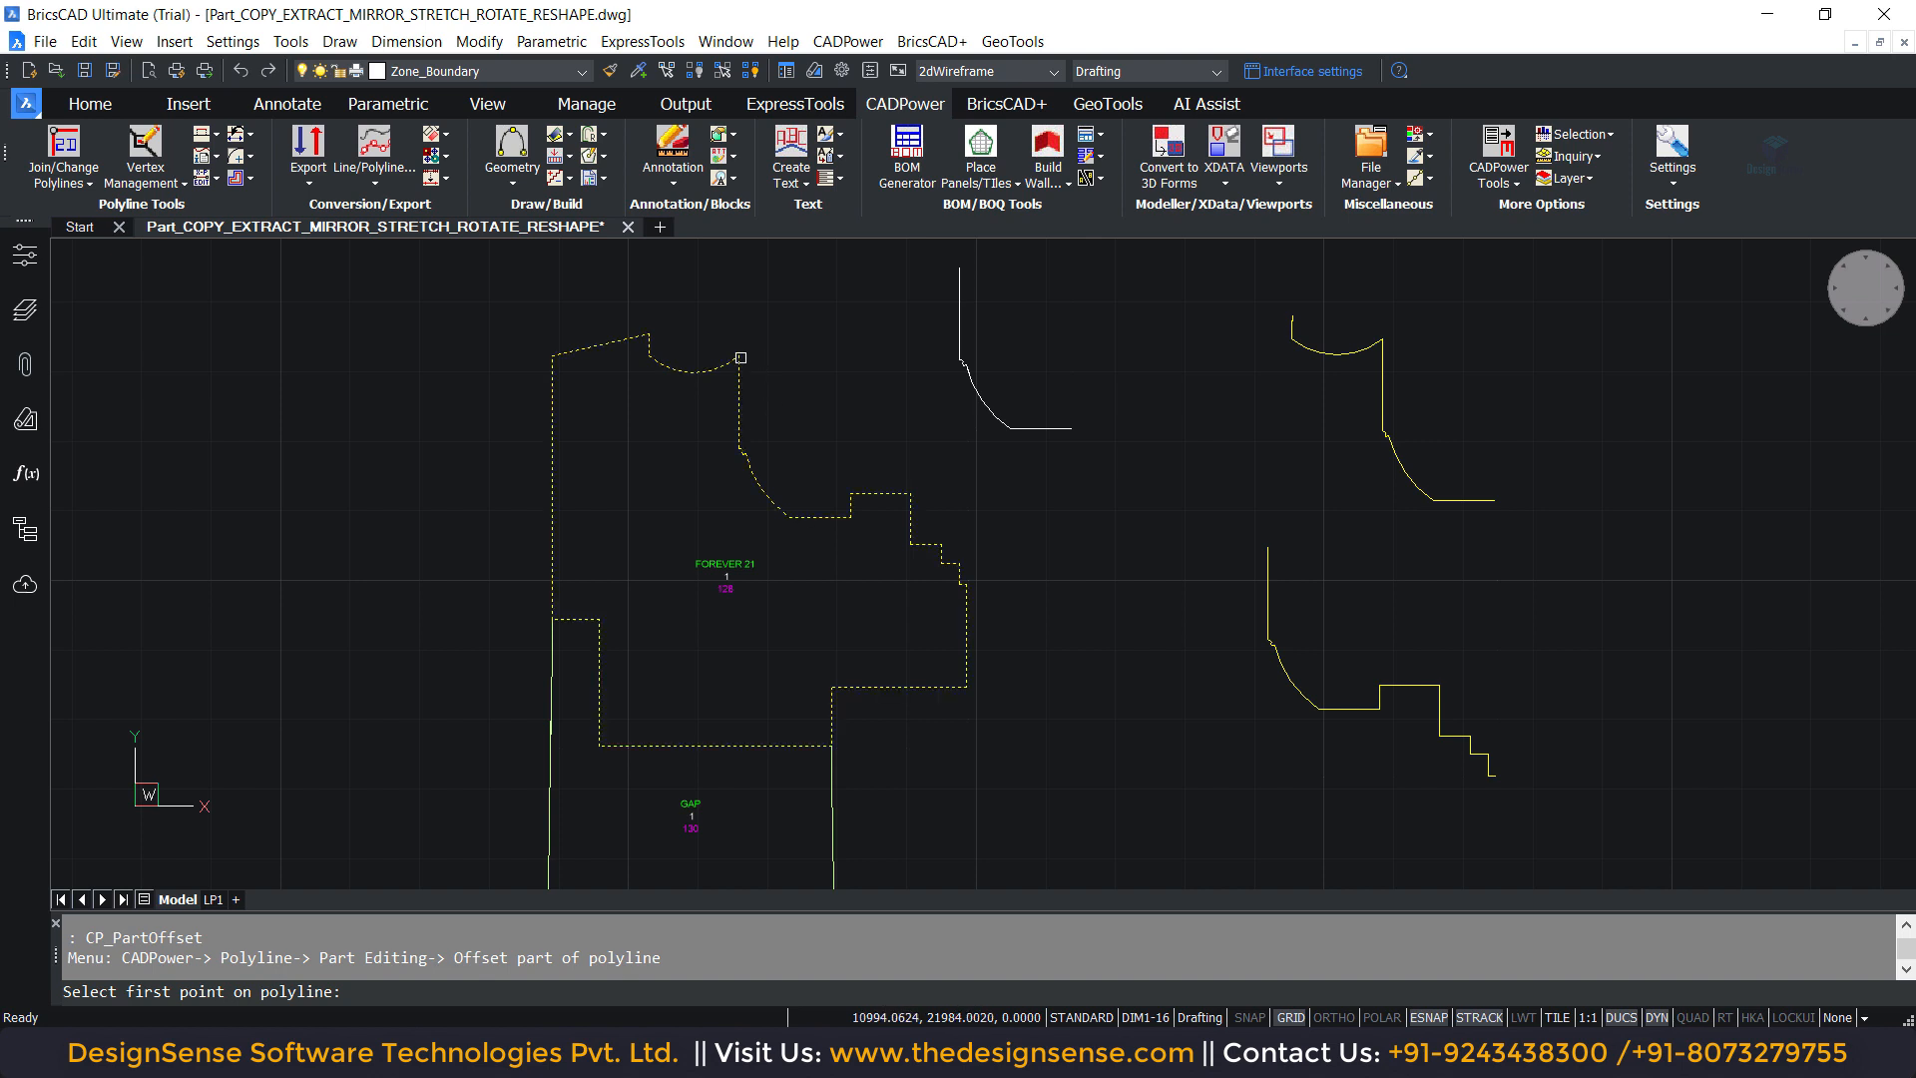
{"action": "left_click", "coordinate": [739, 357]}
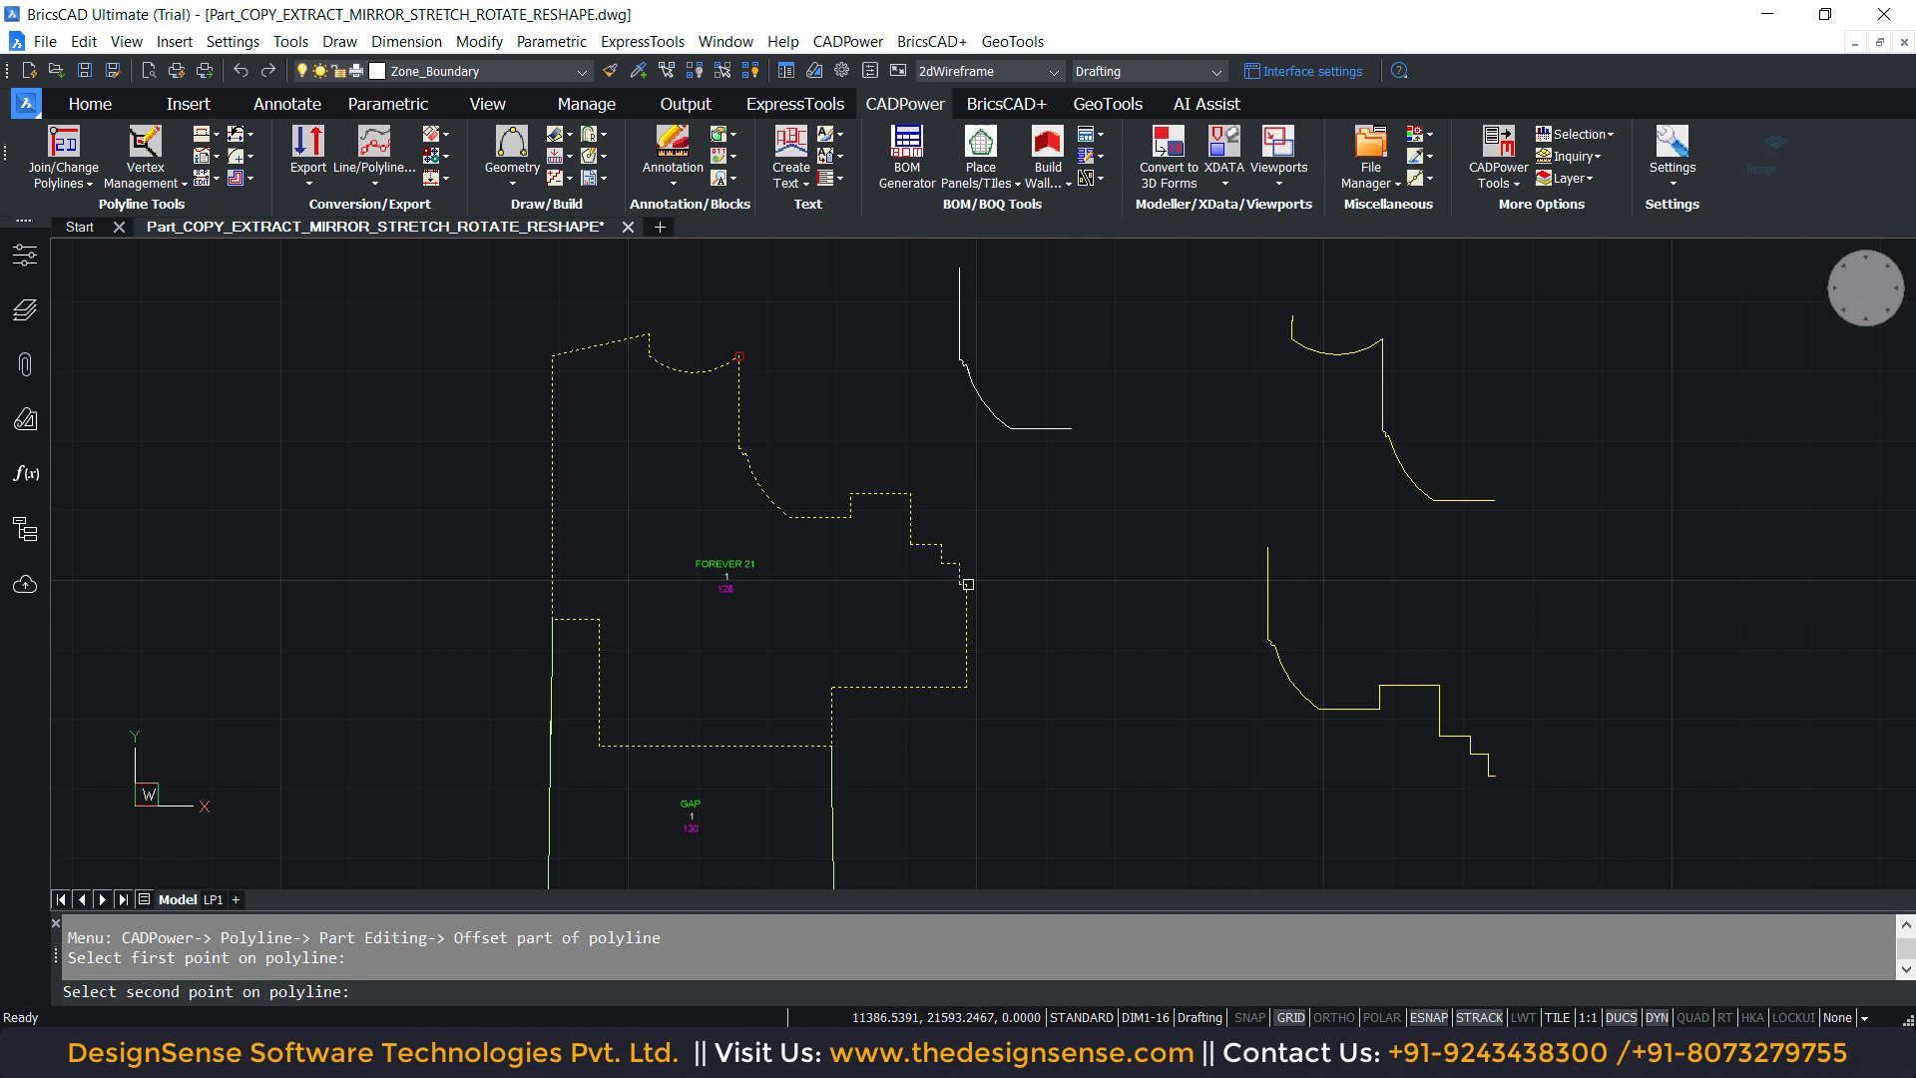
{"action": "left_click", "coordinate": [968, 584]}
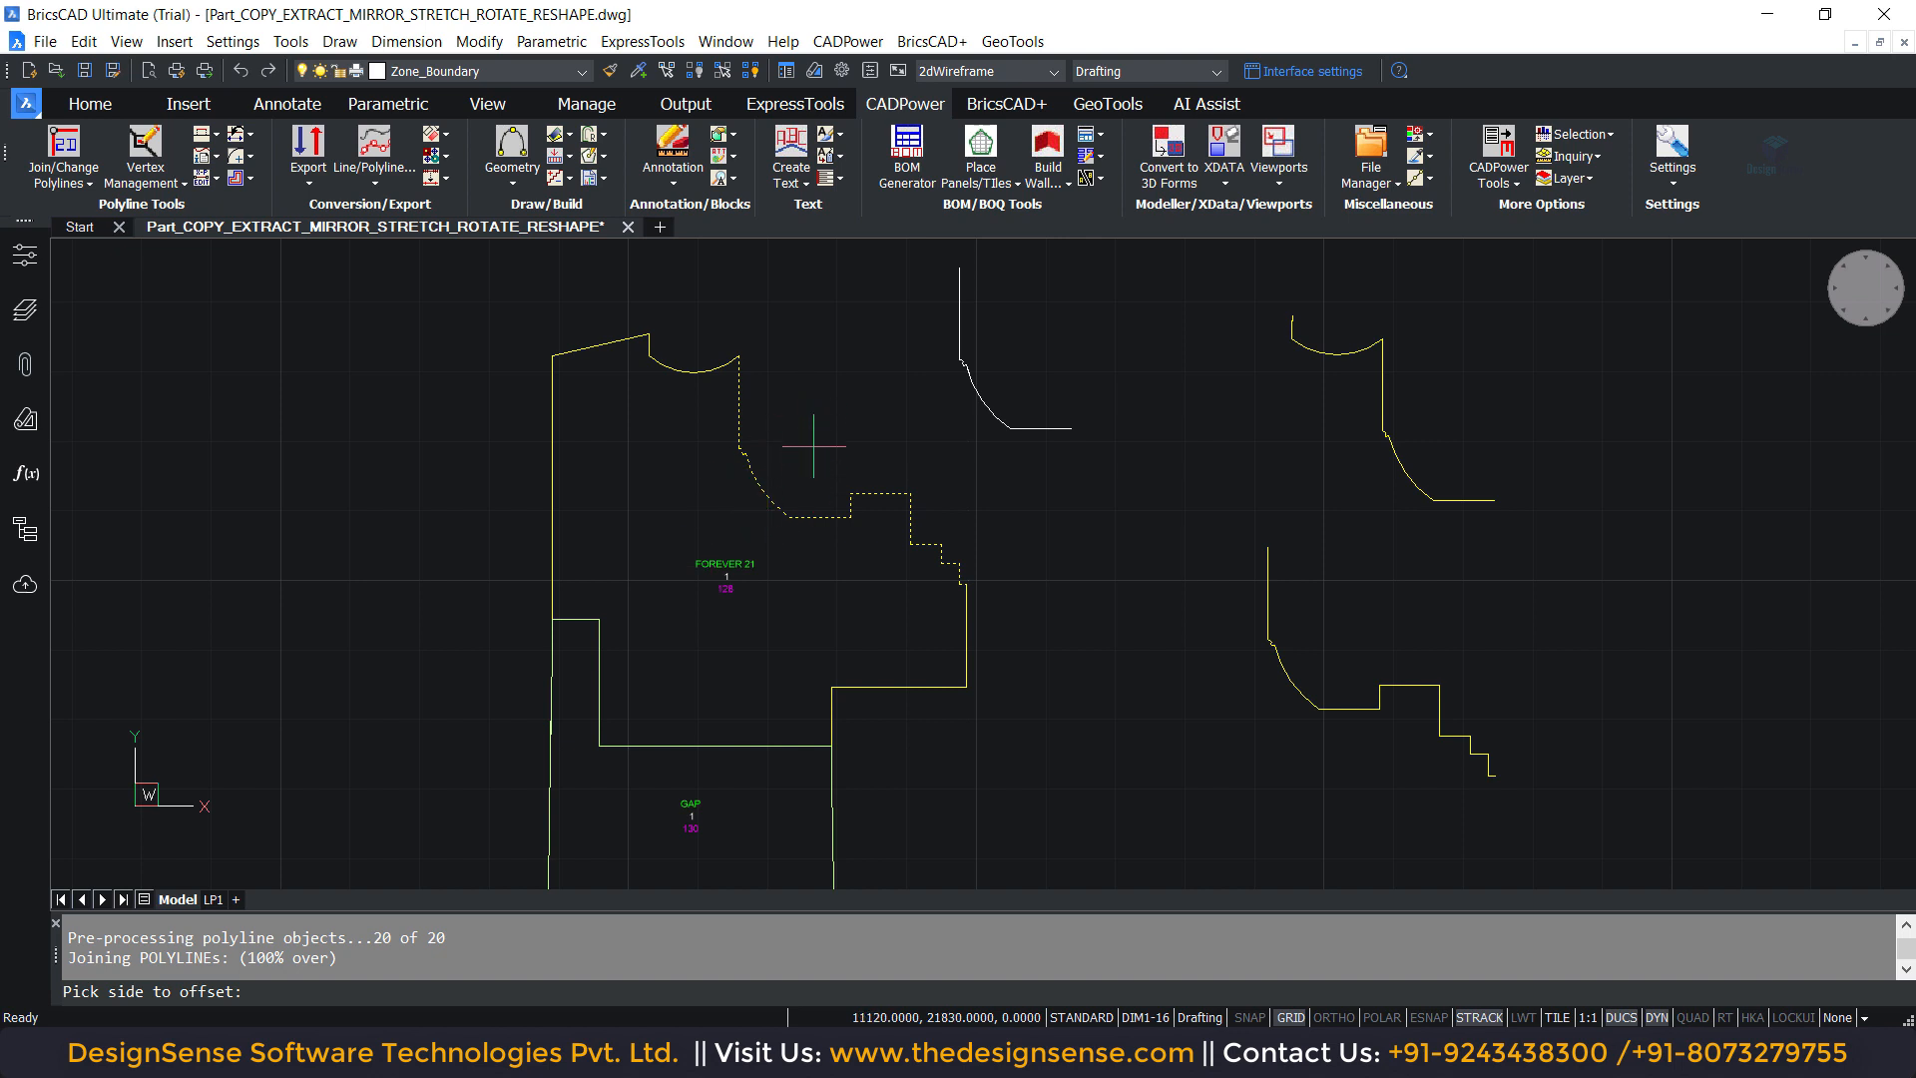
{"action": "left_click", "coordinate": [877, 417]}
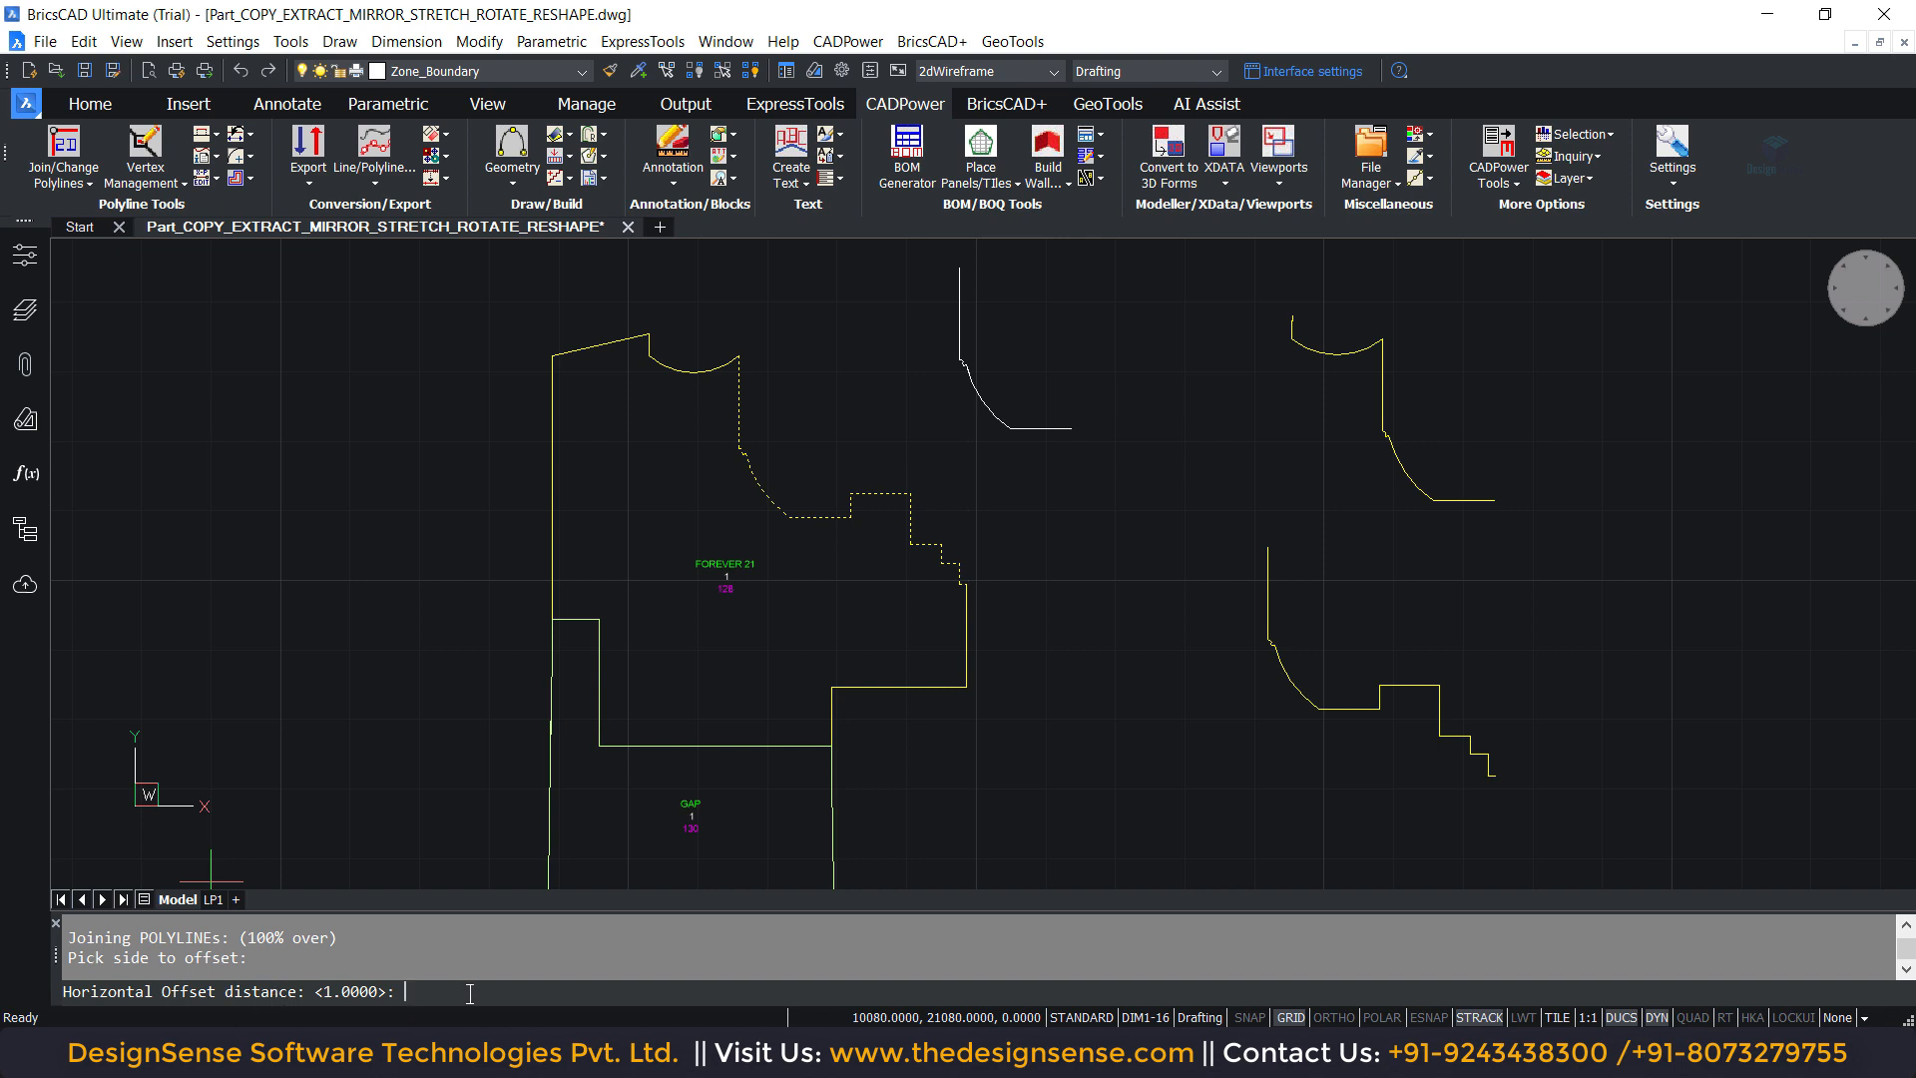
{"action": "type", "text": "3"}
{"action": "key", "text": "Return"}
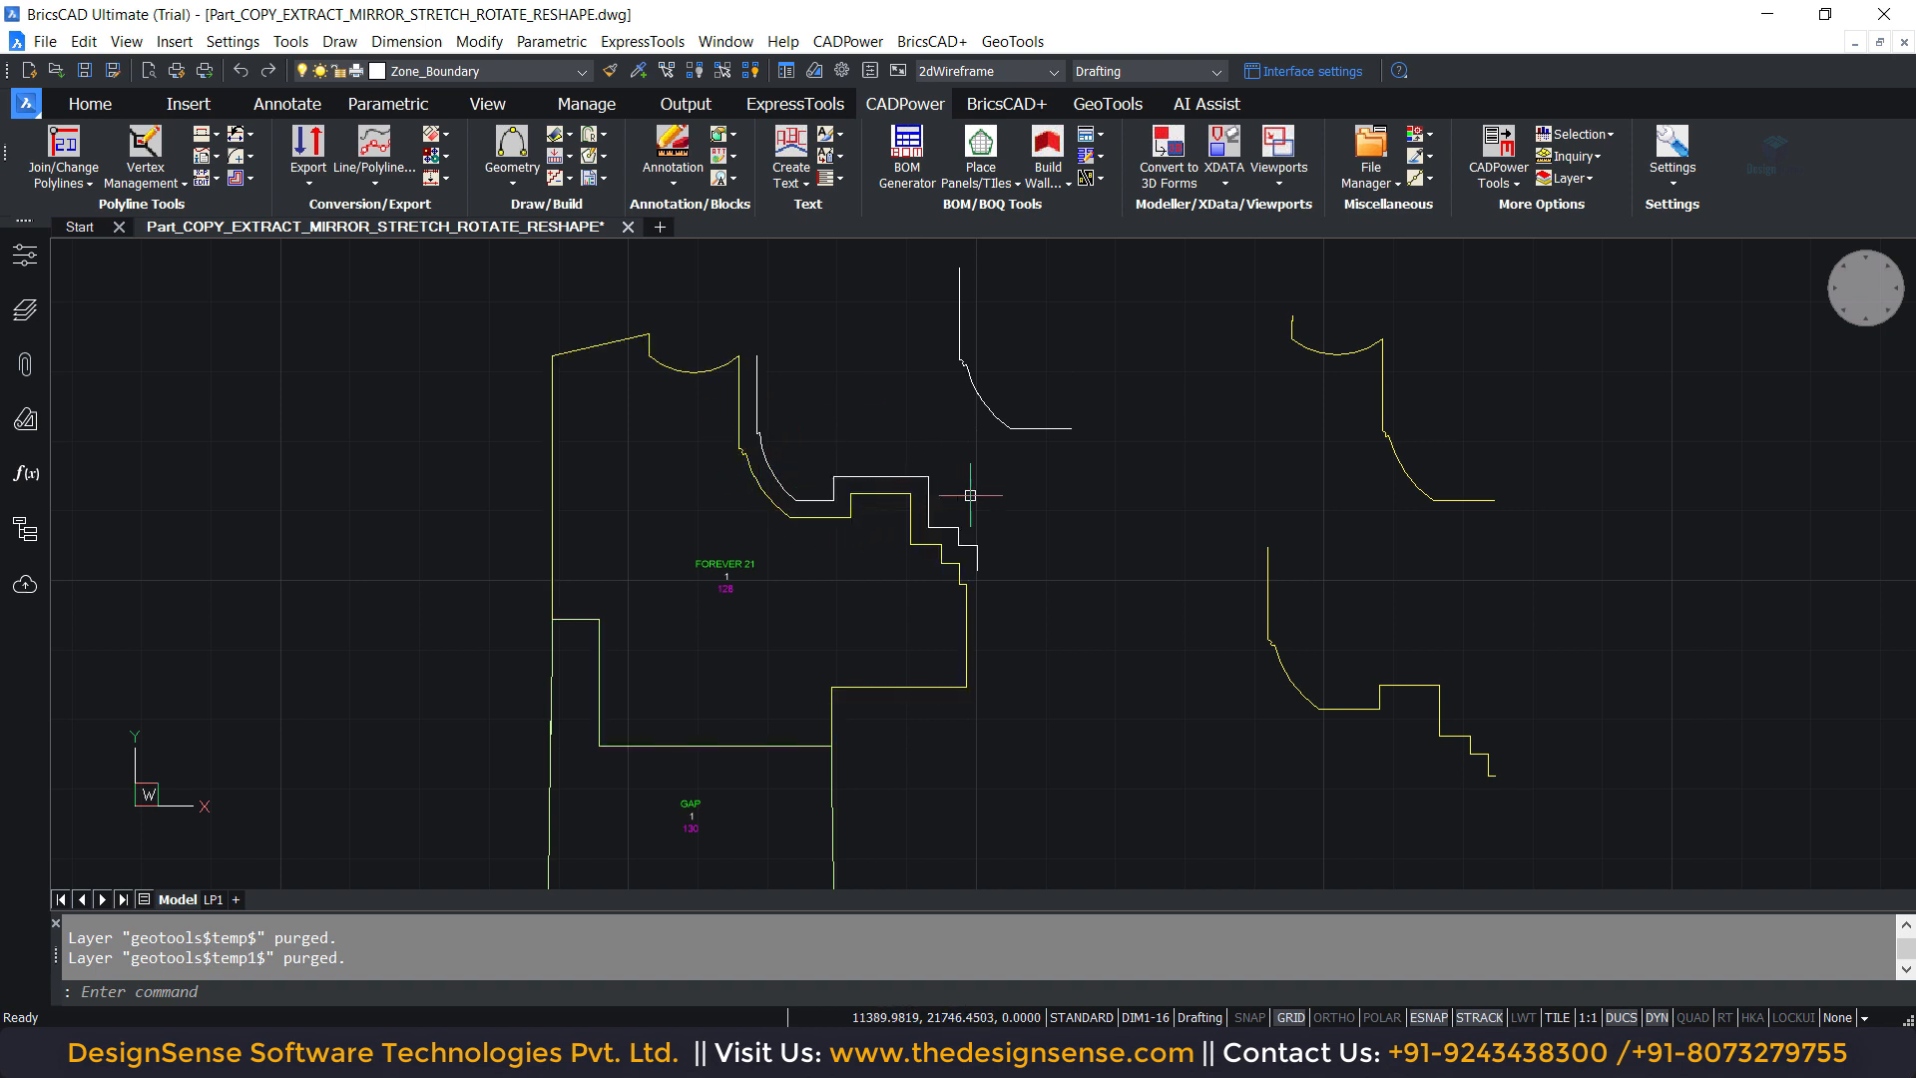
Step: Part-stretch the FOREVER 21 boundary between the raised notch's upper left corner and the first step corner, moving that section down-left into the outline
{"action": "left_click", "coordinate": [214, 134]}
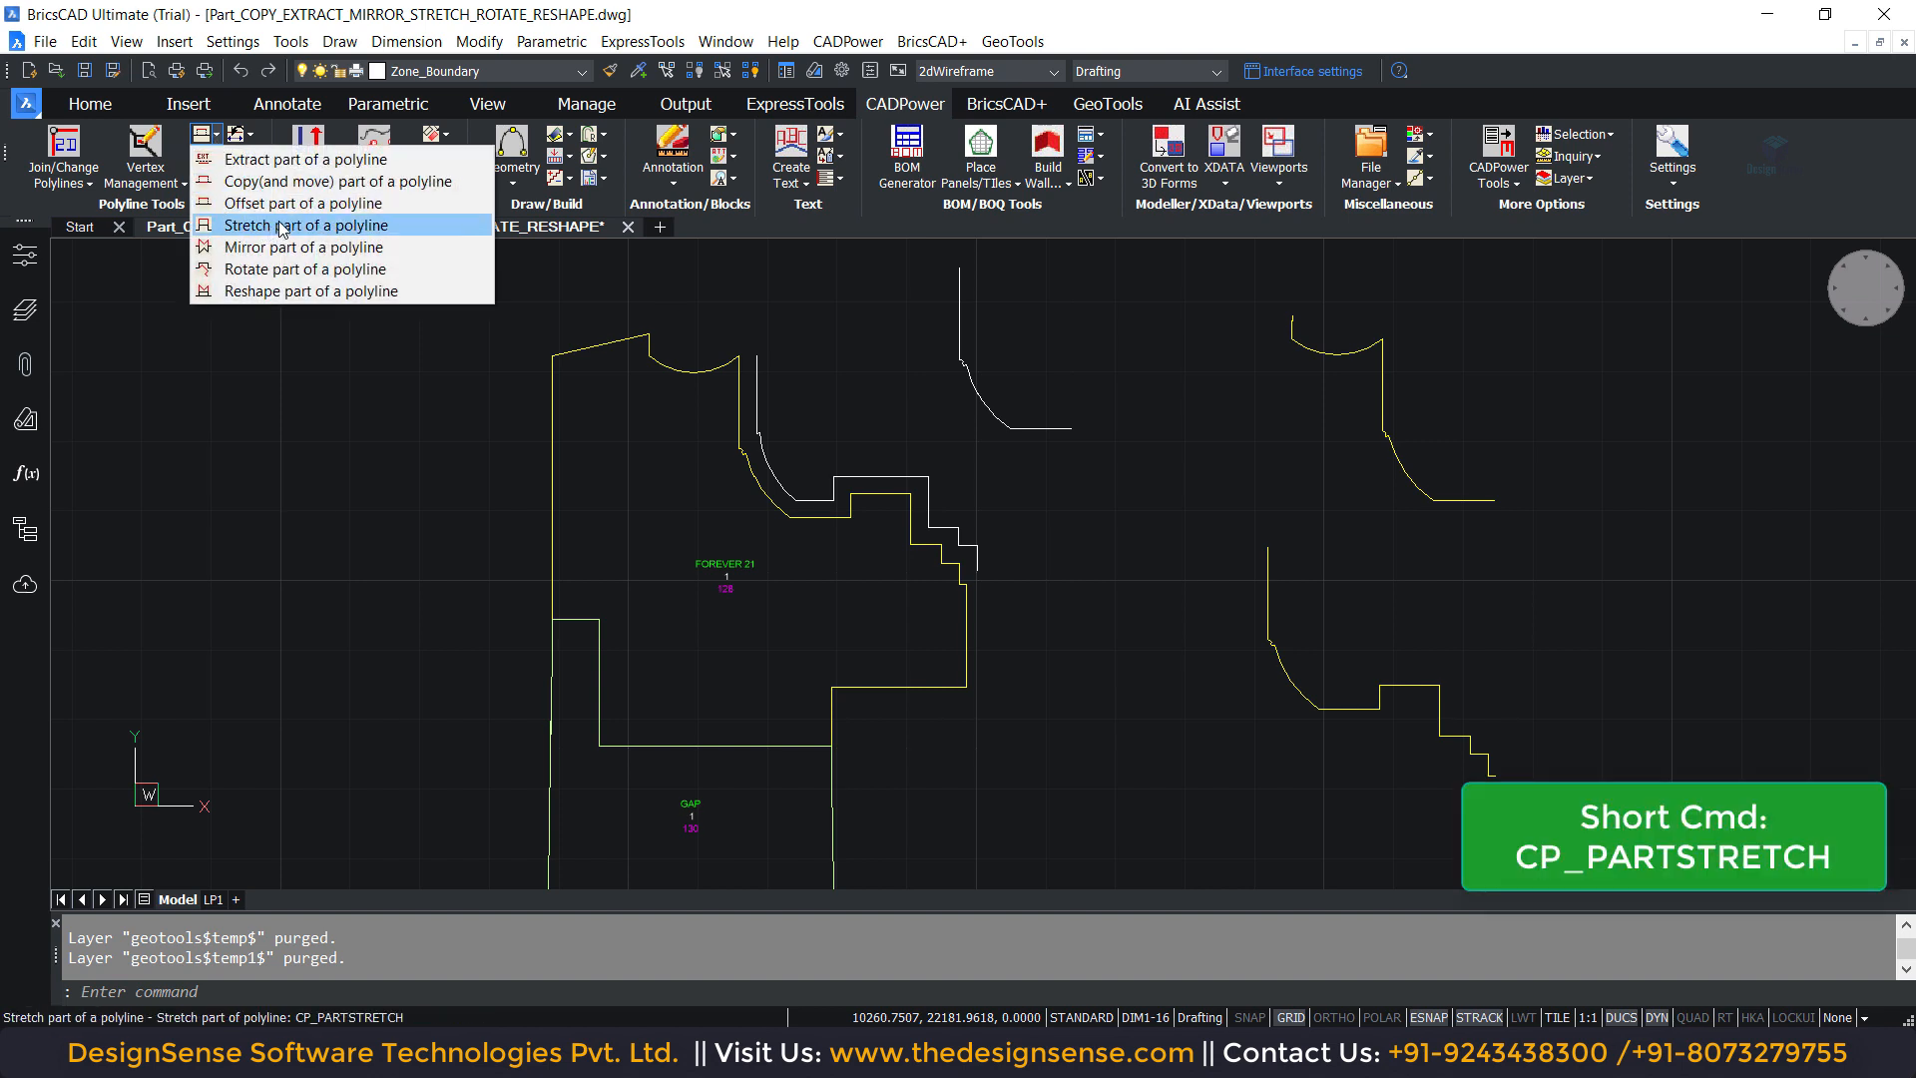
{"action": "left_click", "coordinate": [283, 226]}
{"action": "left_click", "coordinate": [853, 492]}
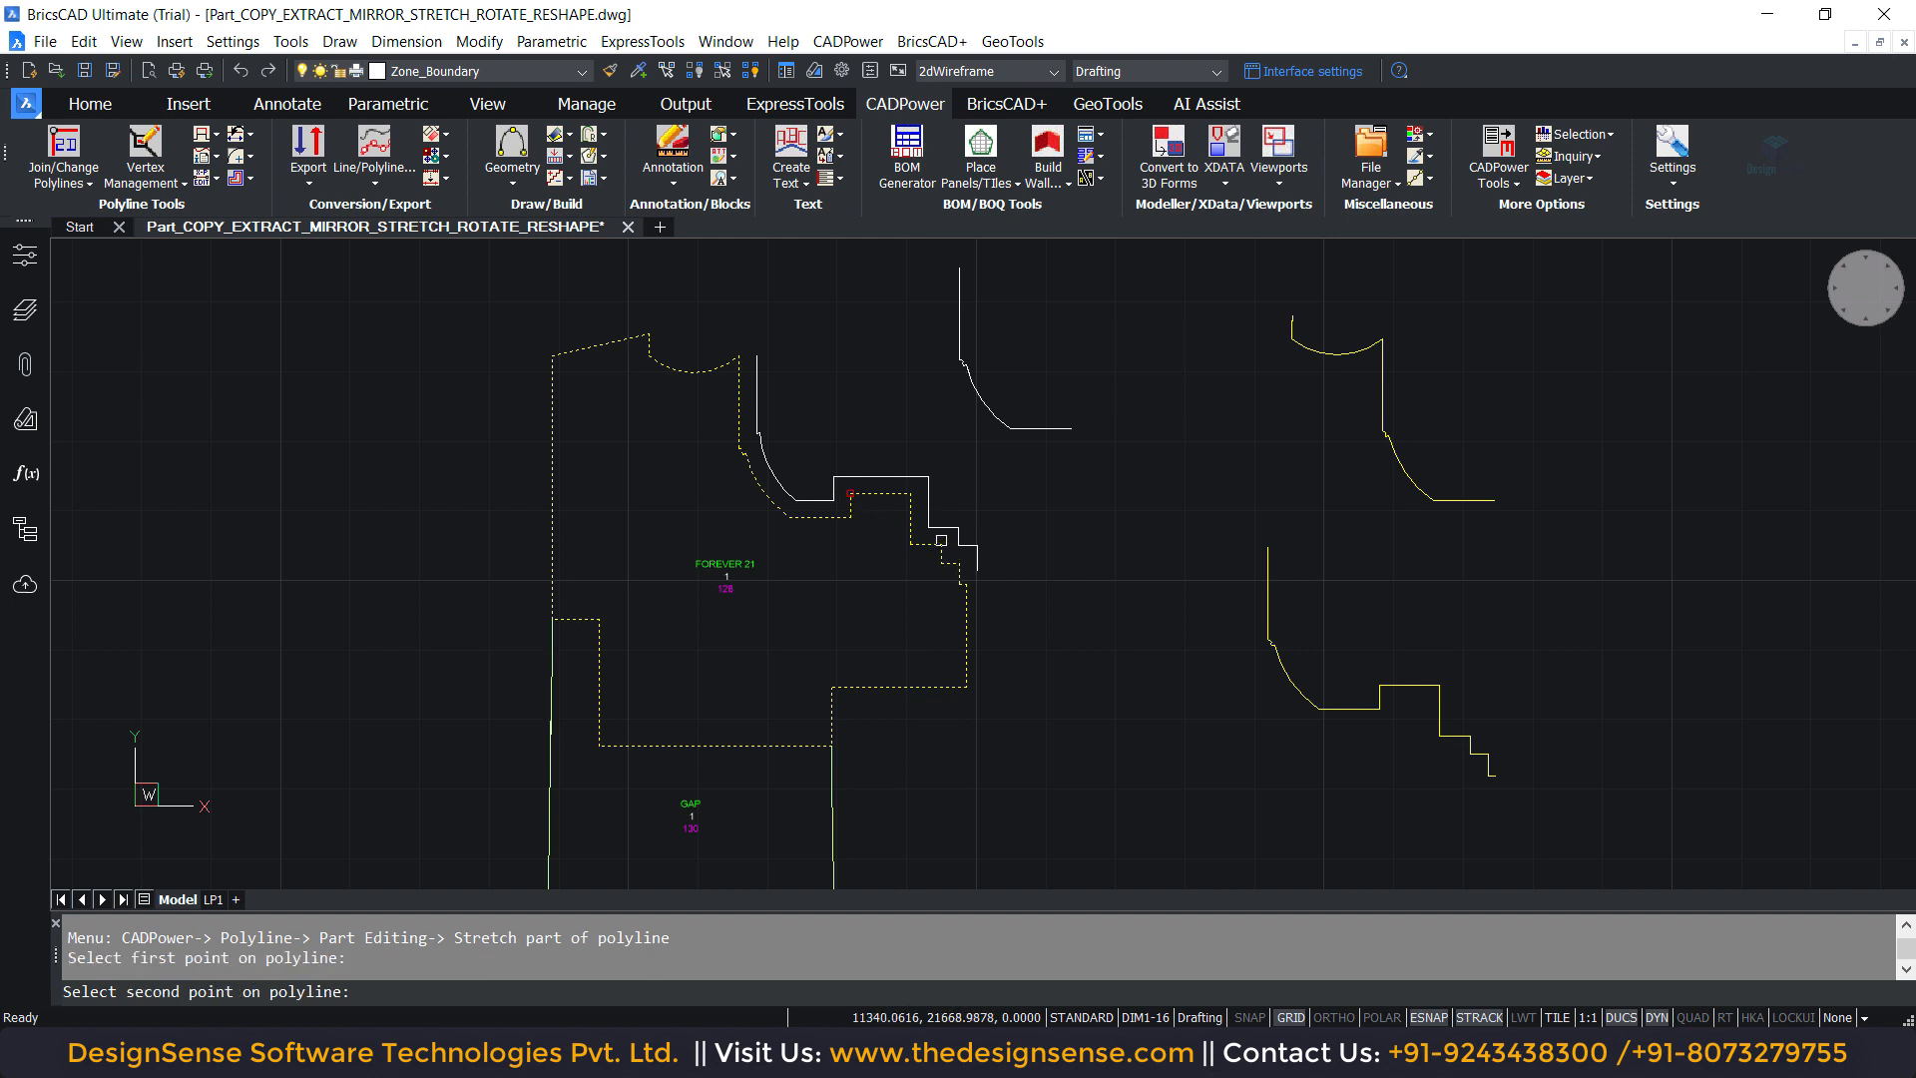
{"action": "left_click", "coordinate": [940, 539]}
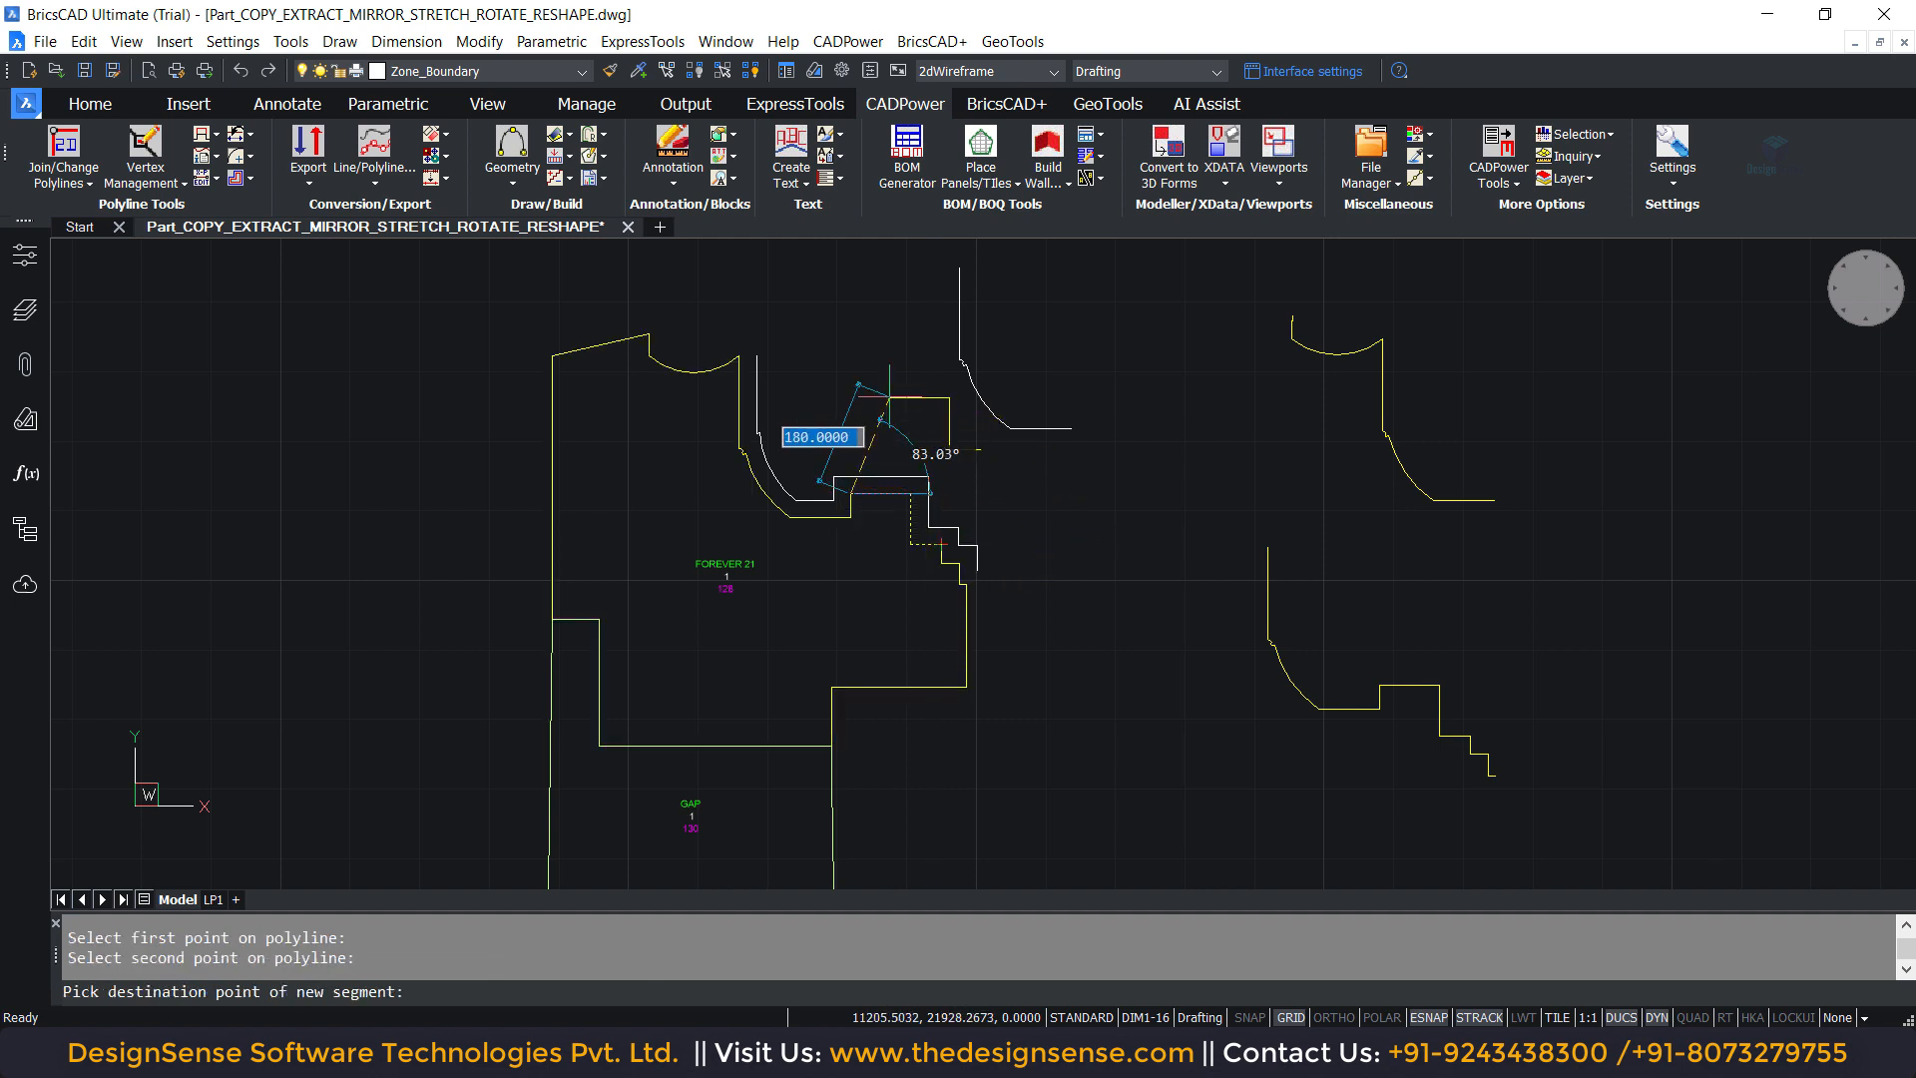
{"action": "left_click", "coordinate": [773, 601]}
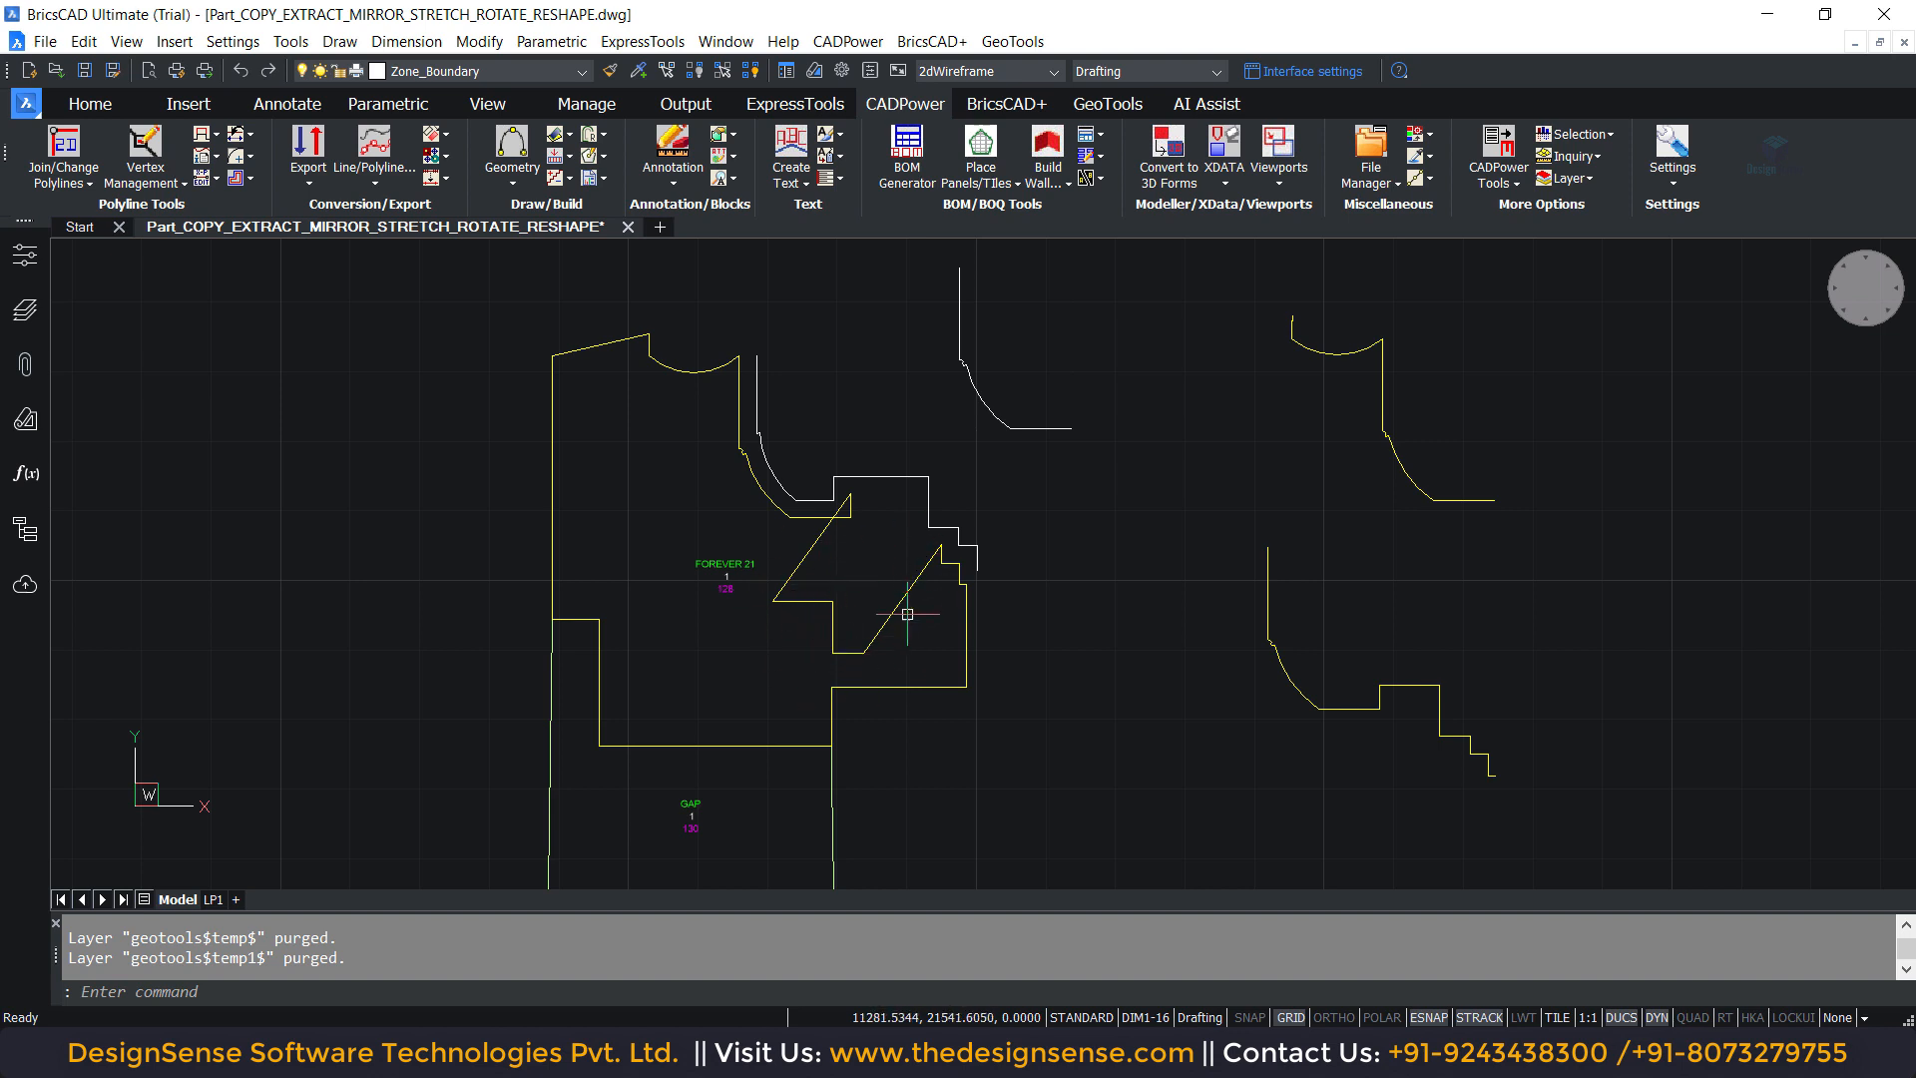
{"action": "key", "text": "Escape"}
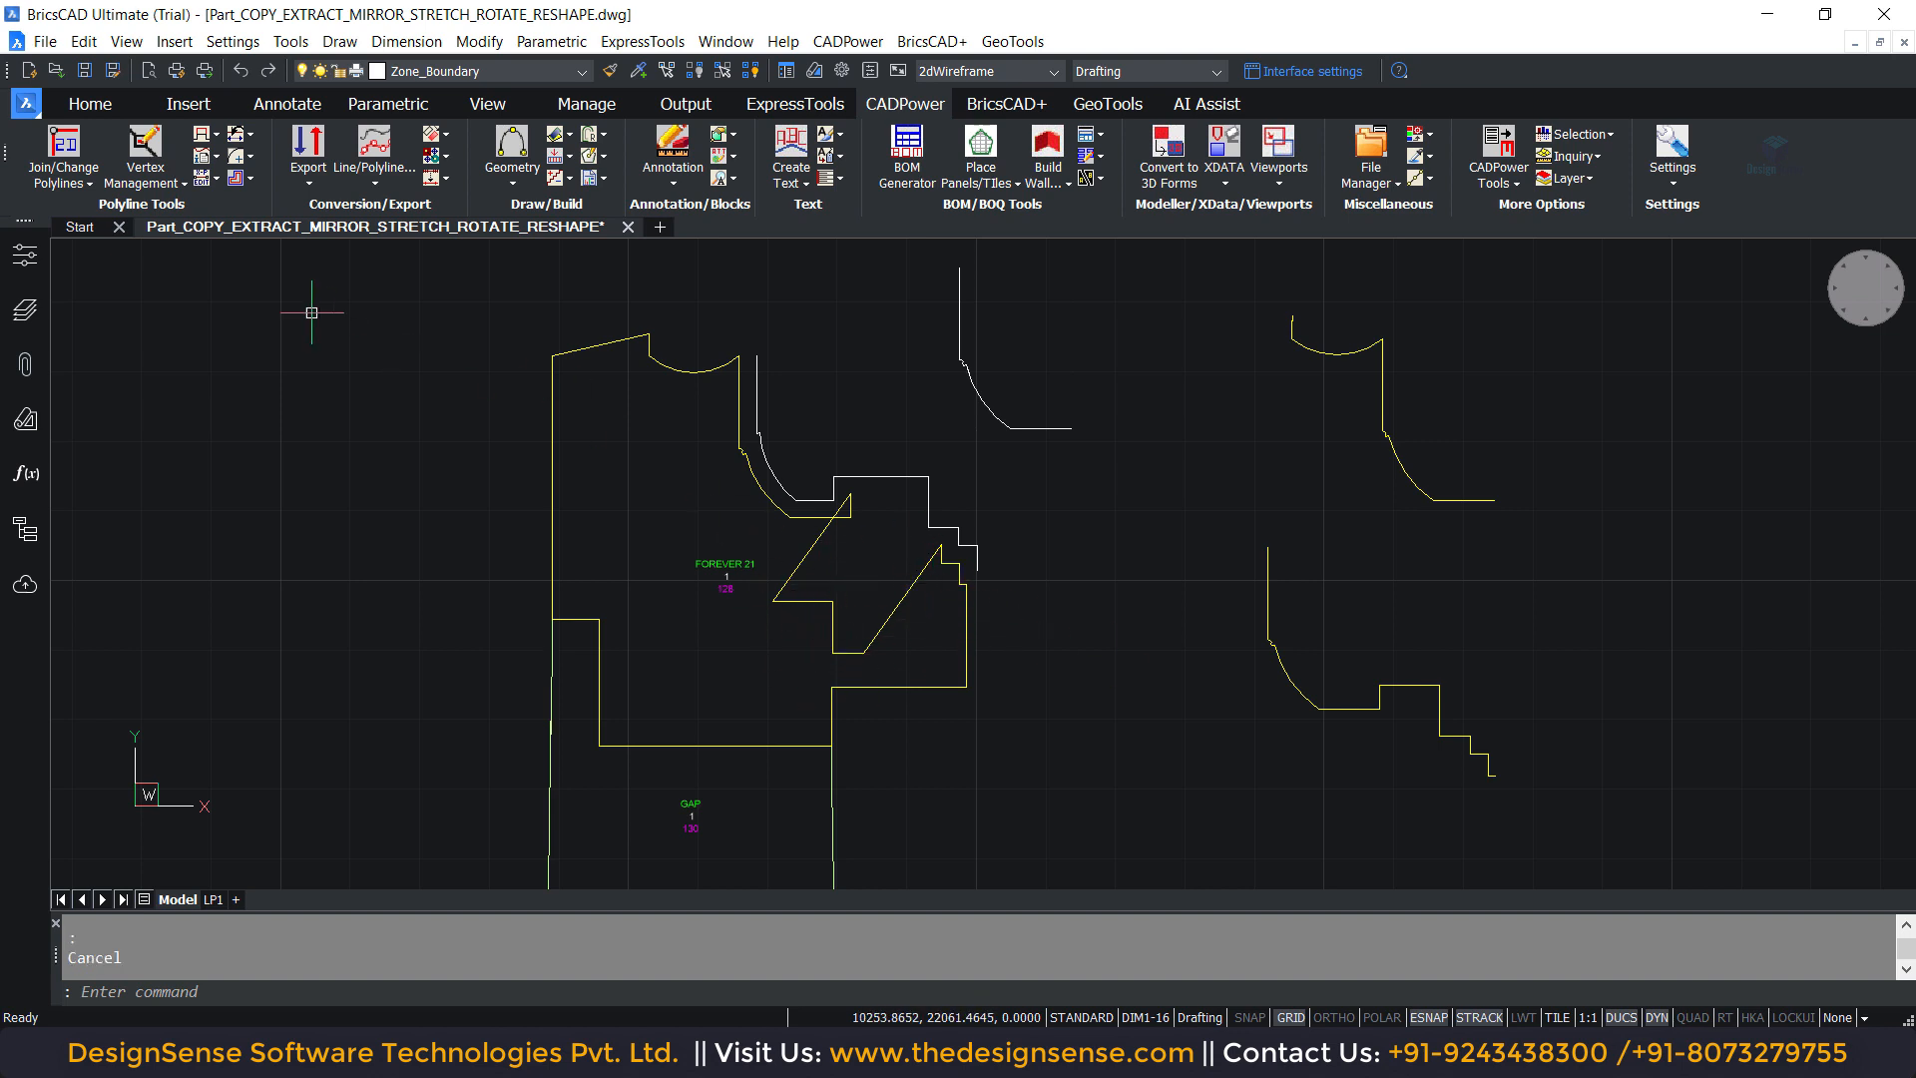
Step: Part-mirror the FOREVER 21 boundary section from the stretched part's lower right end to the last corner of the stepped edge
{"action": "left_click", "coordinate": [215, 135]}
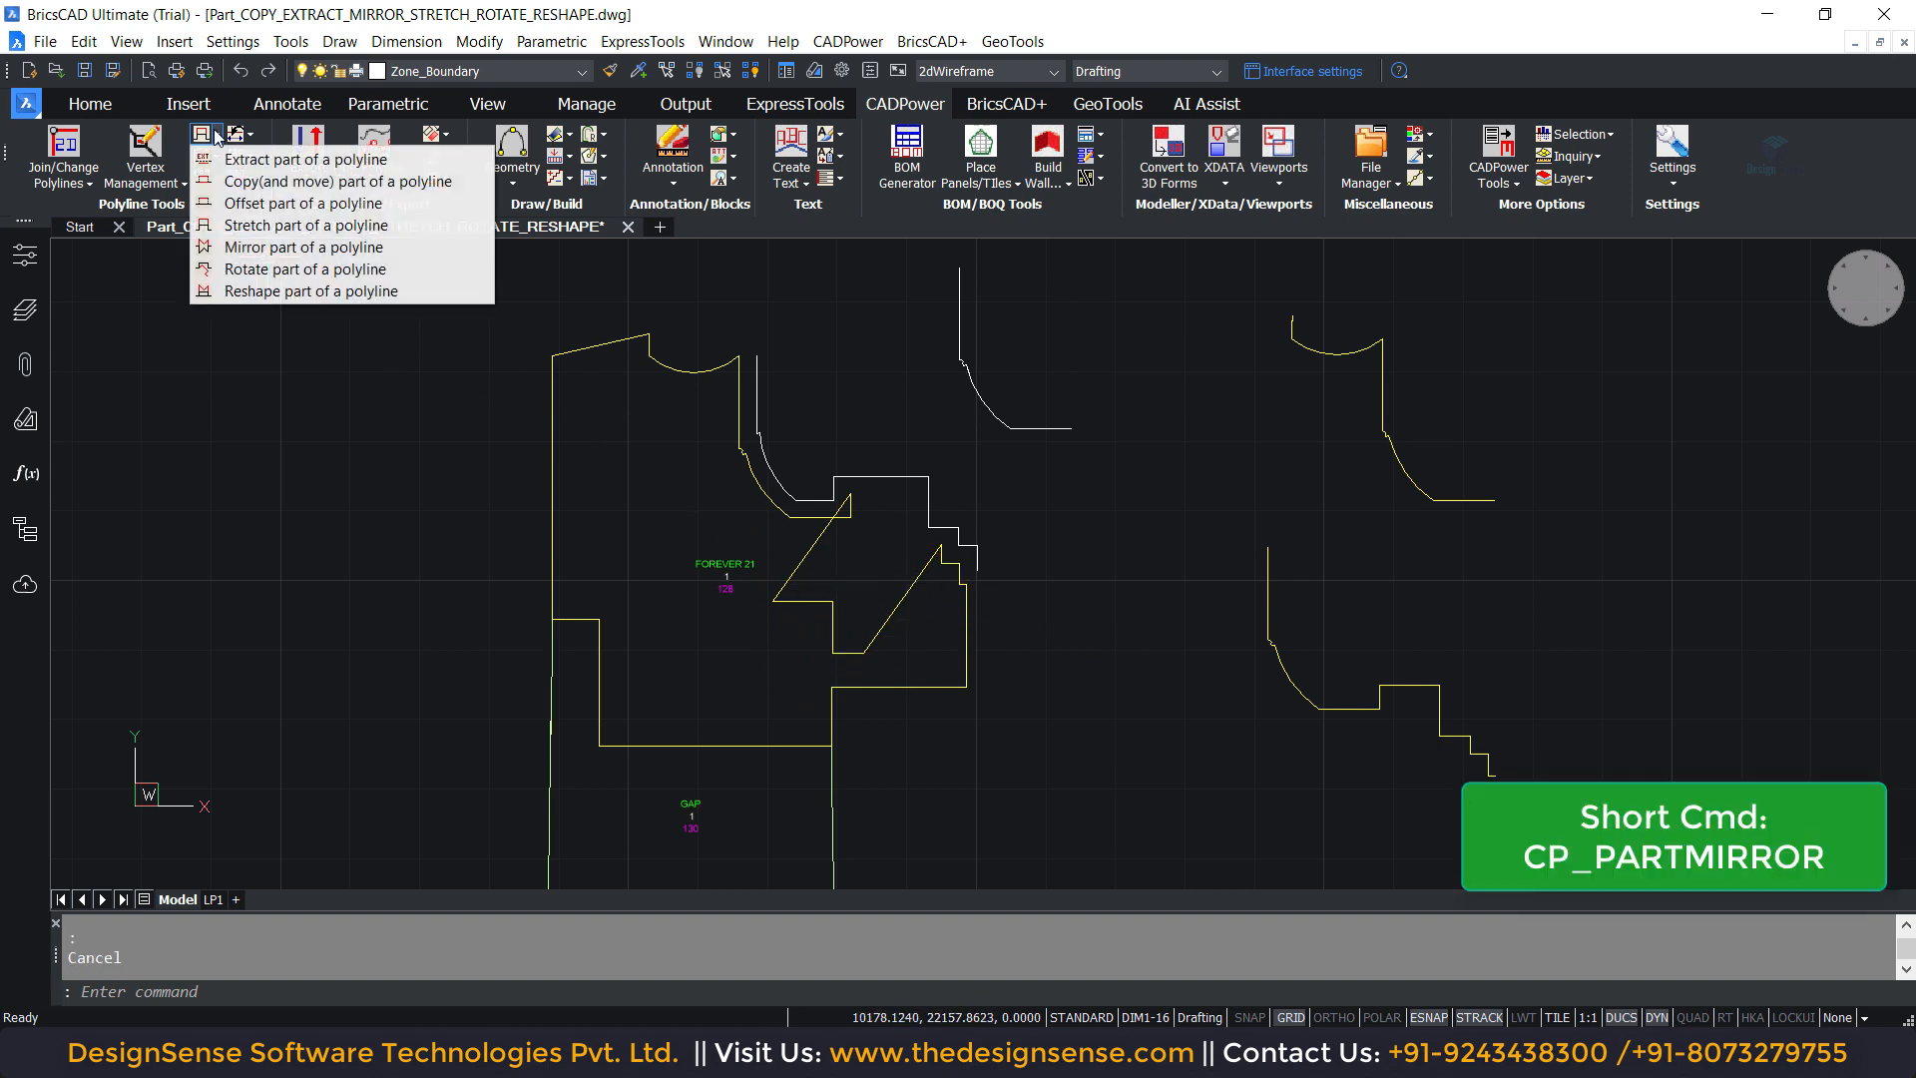
{"action": "left_click", "coordinate": [356, 249]}
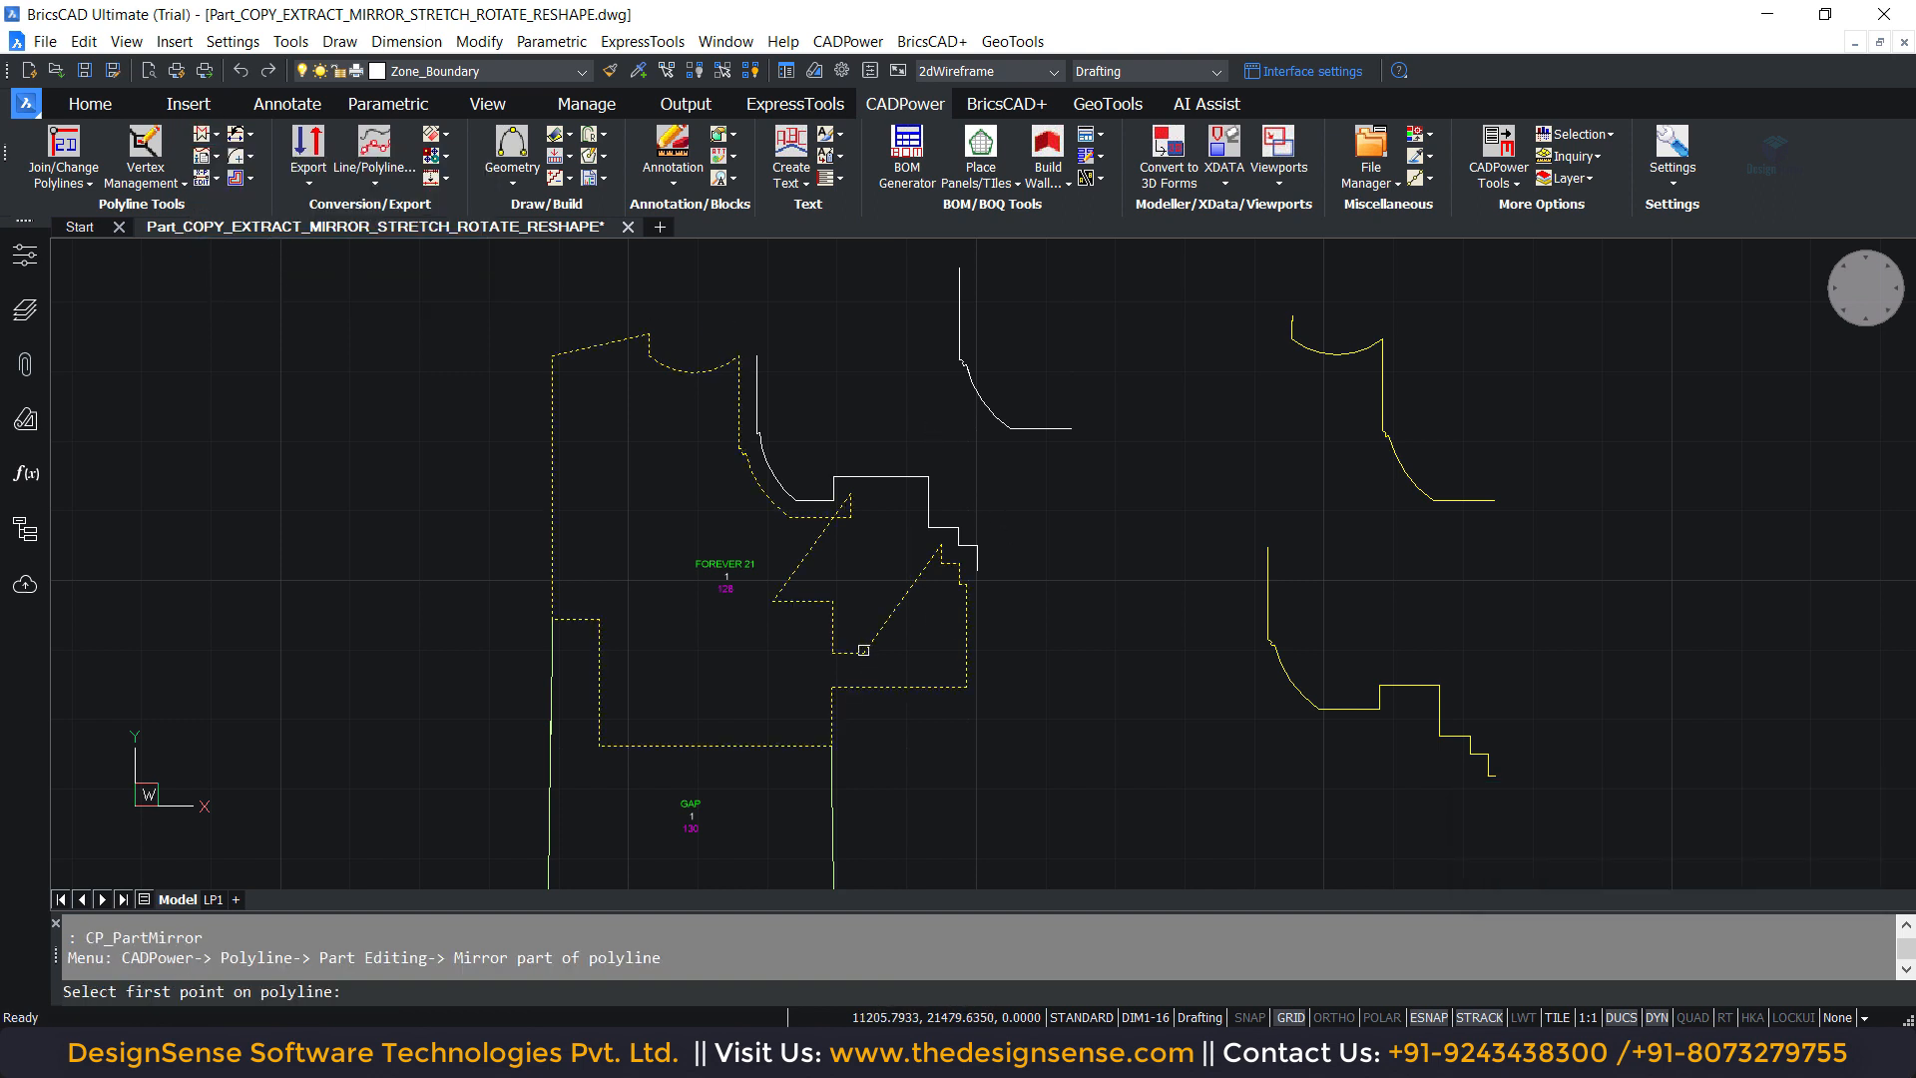
{"action": "left_click", "coordinate": [863, 650]}
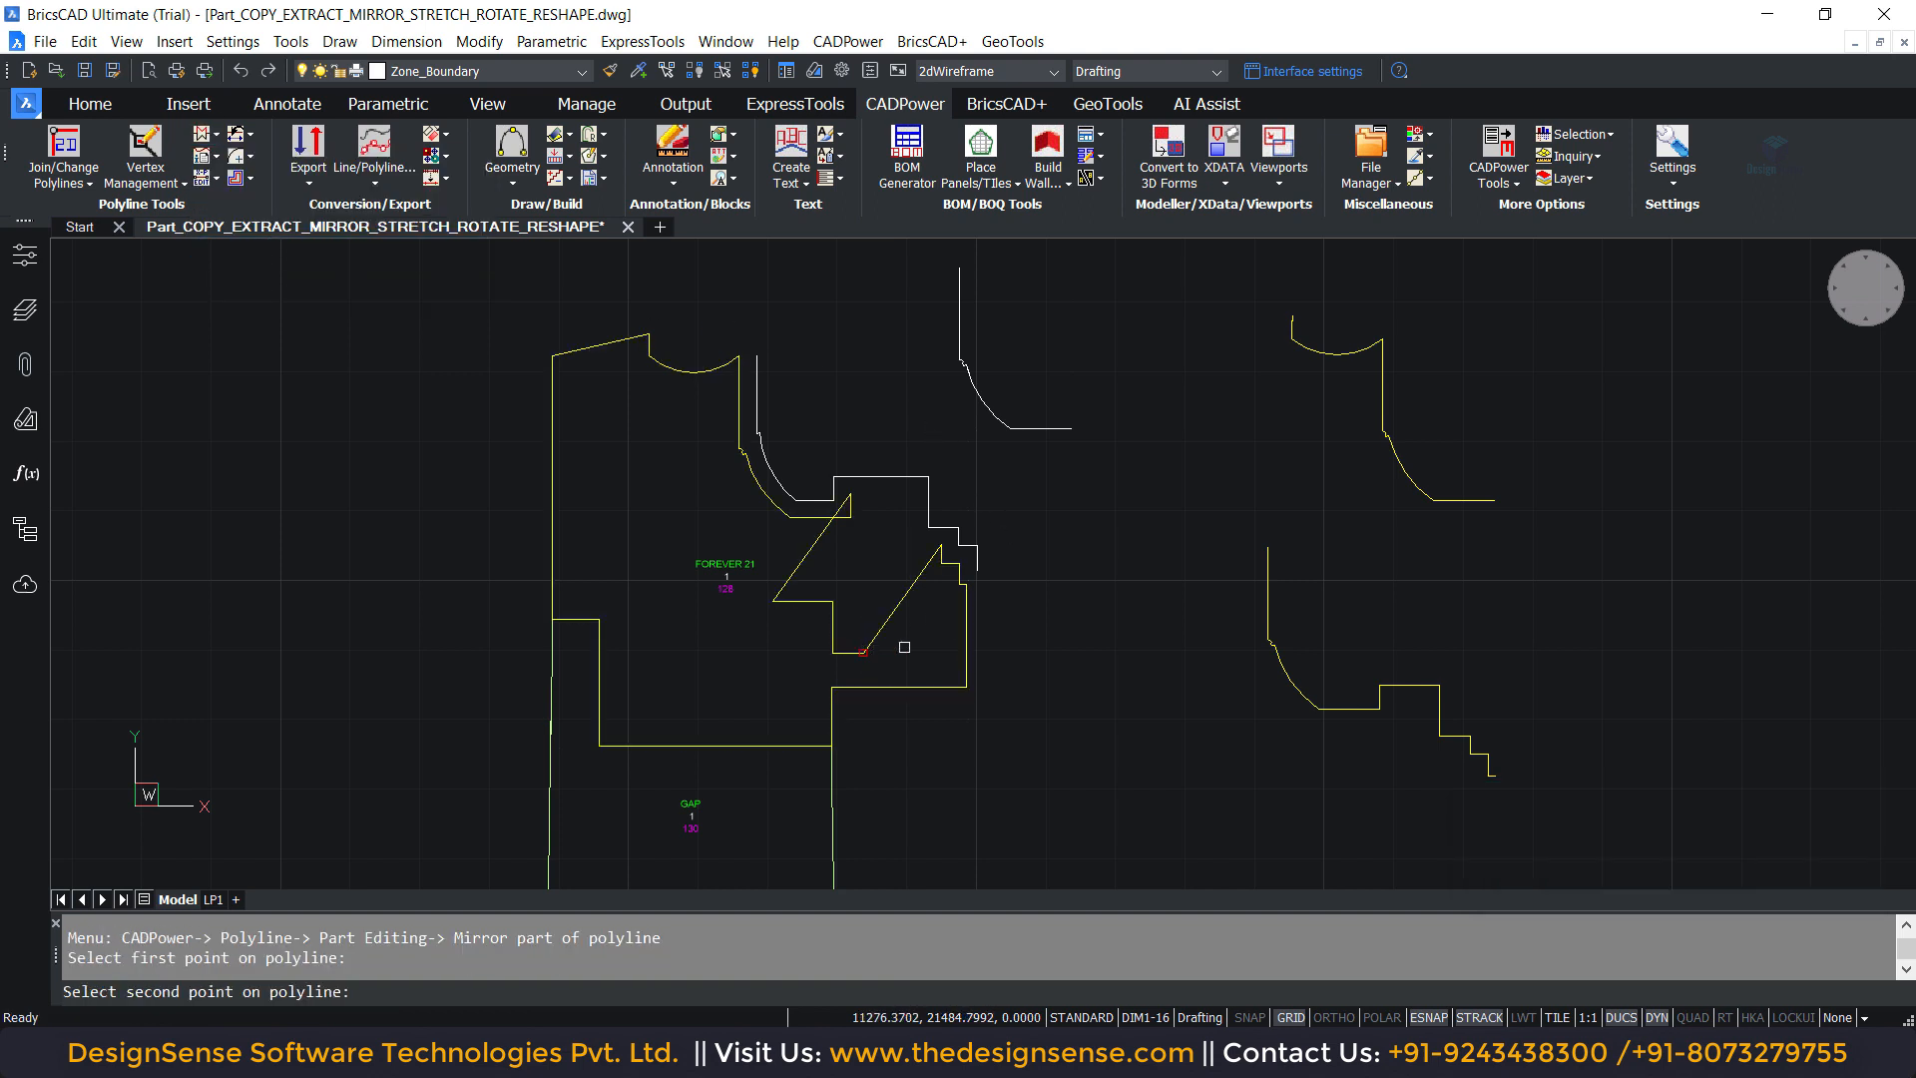
{"action": "left_click", "coordinate": [968, 585]}
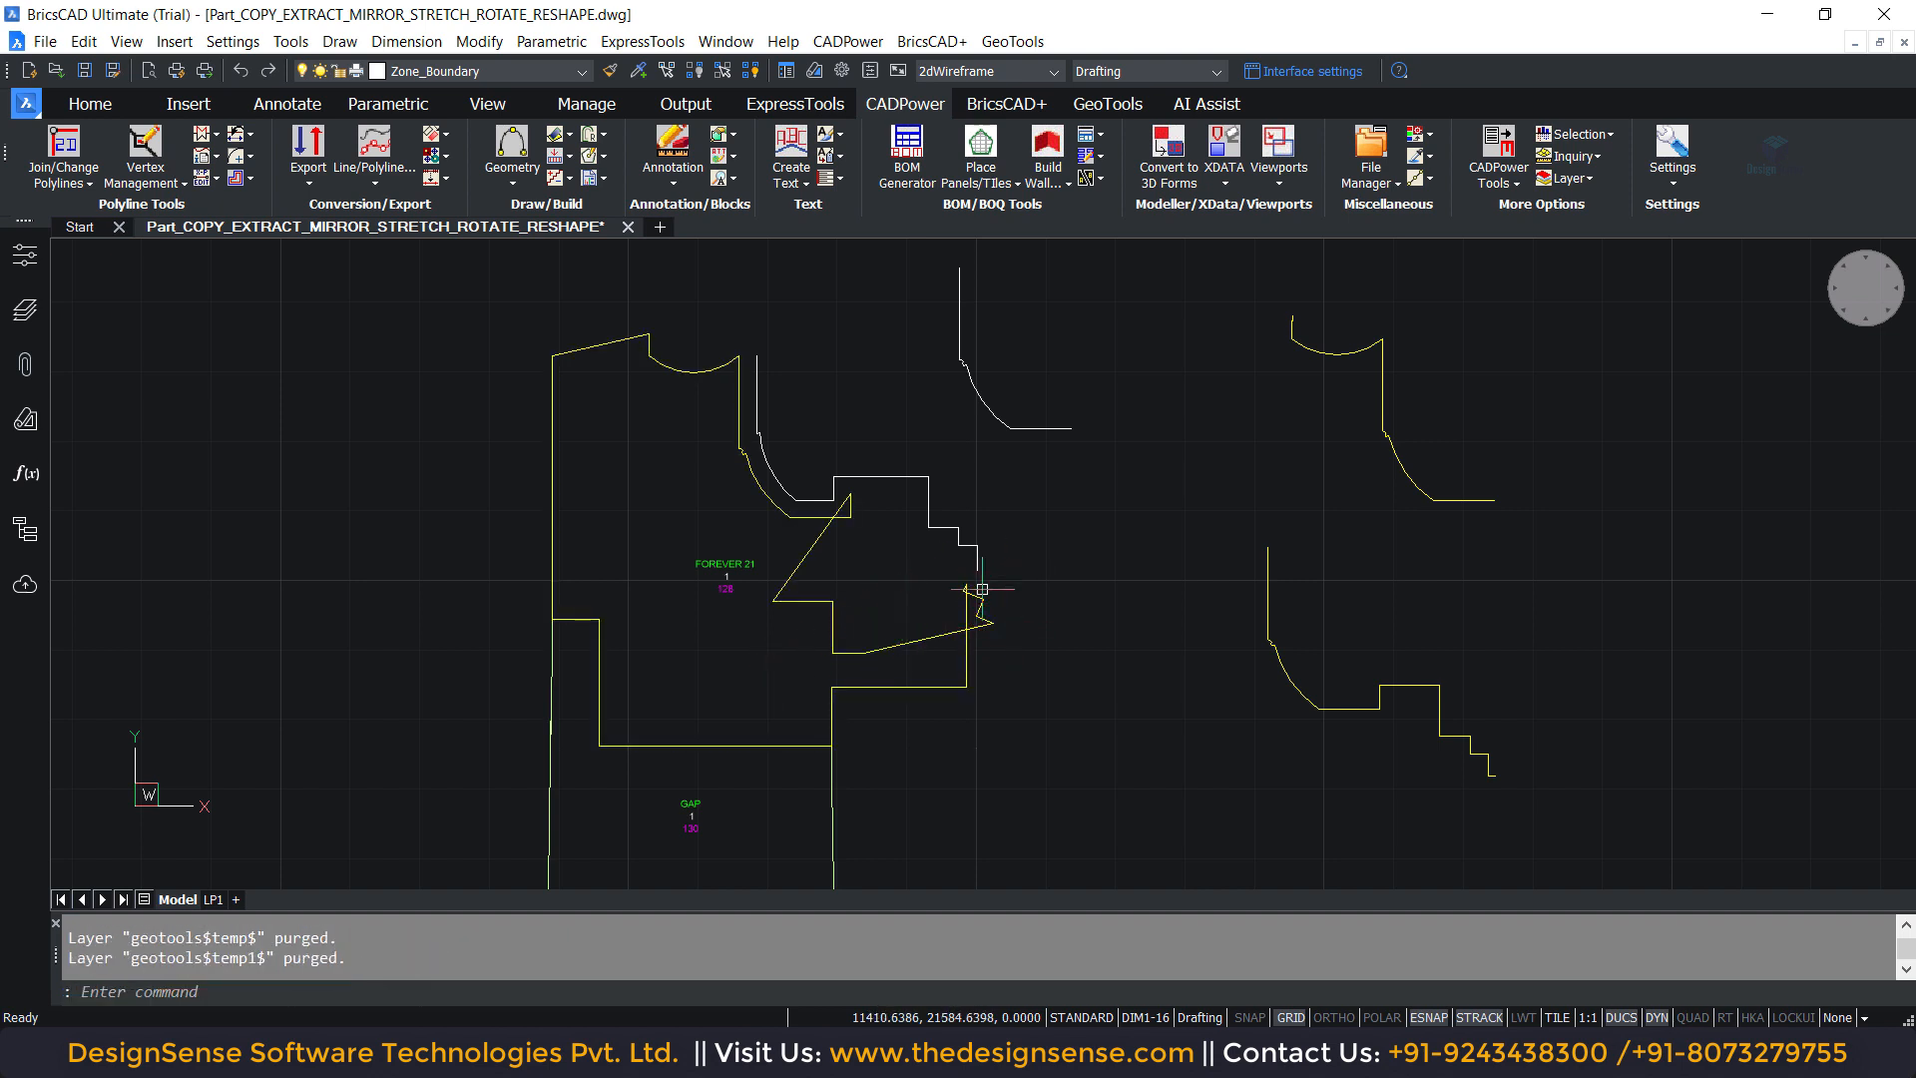
Step: Part-rotate the boundary section between the mirrored part's outermost right tip and the stretched part's leftmost corner counterclockwise about that corner
{"action": "left_click", "coordinate": [217, 135]}
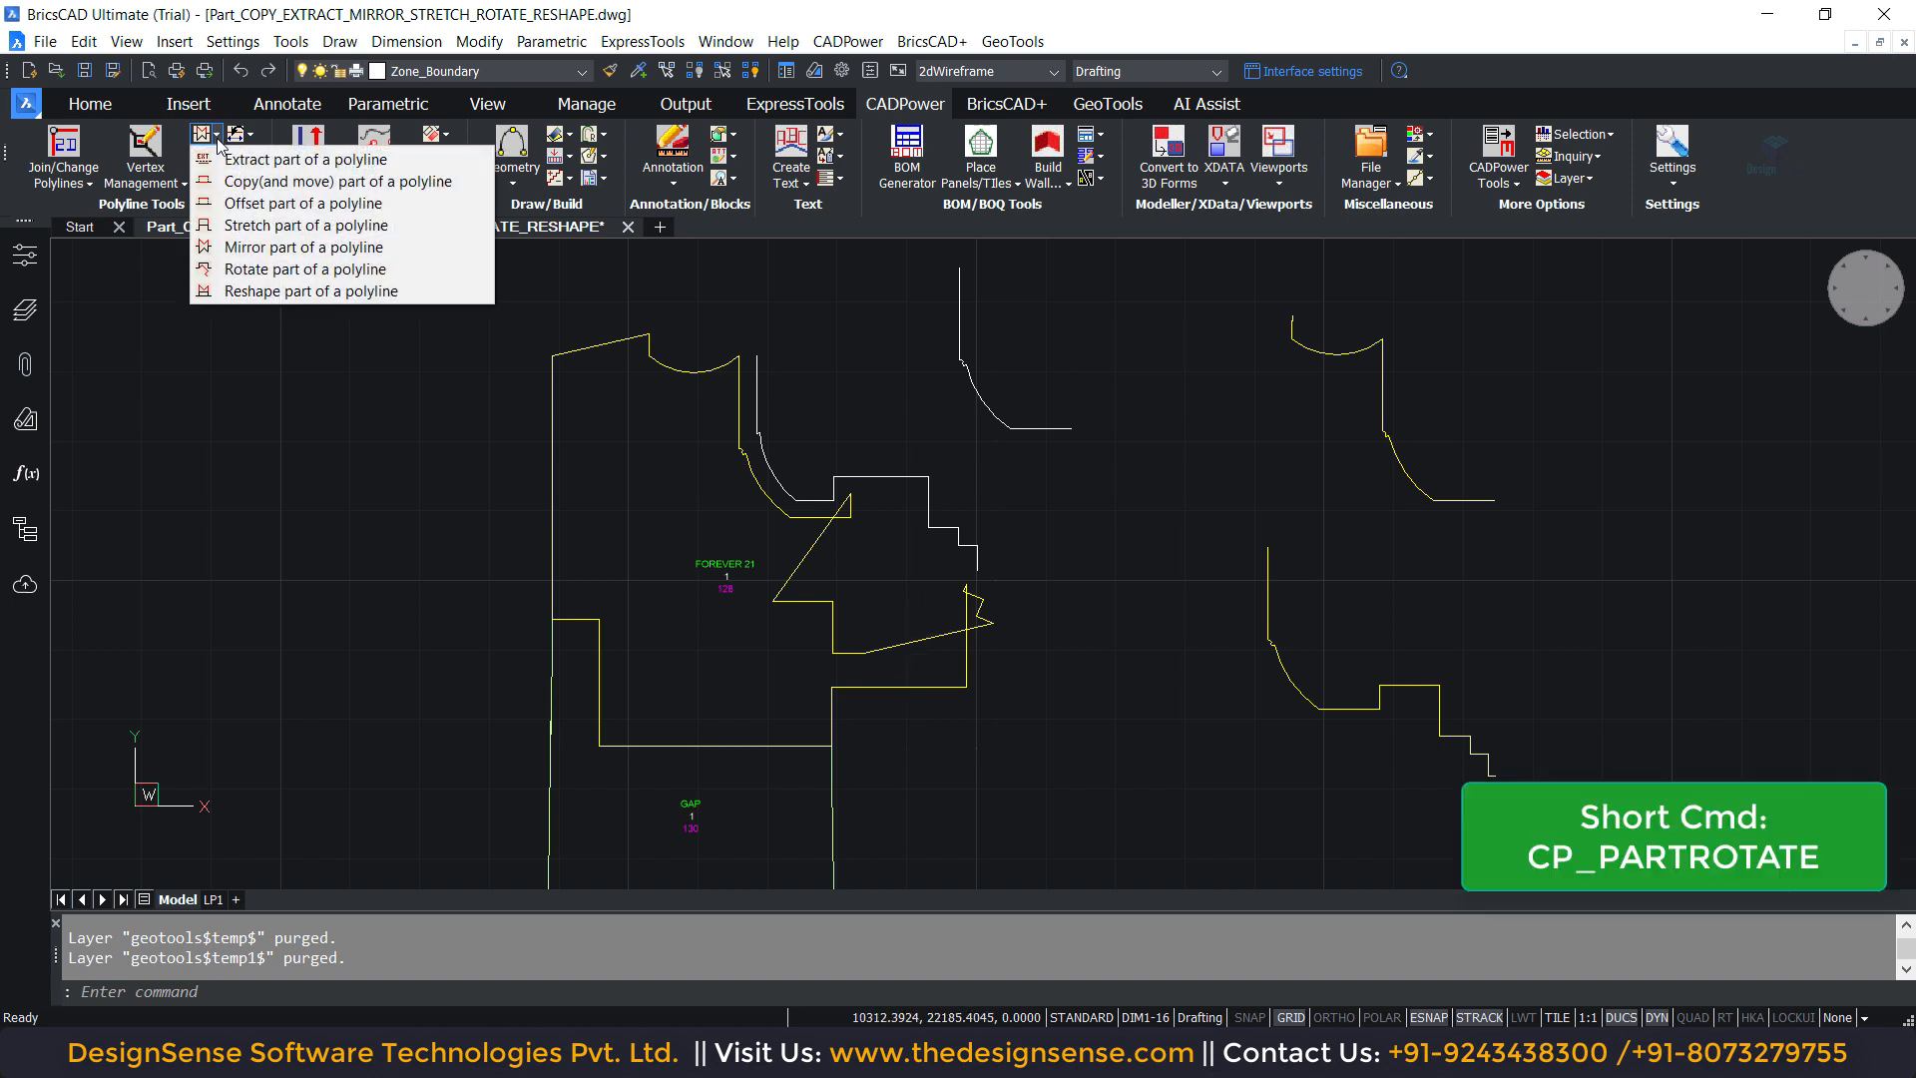
{"action": "left_click", "coordinate": [287, 269]}
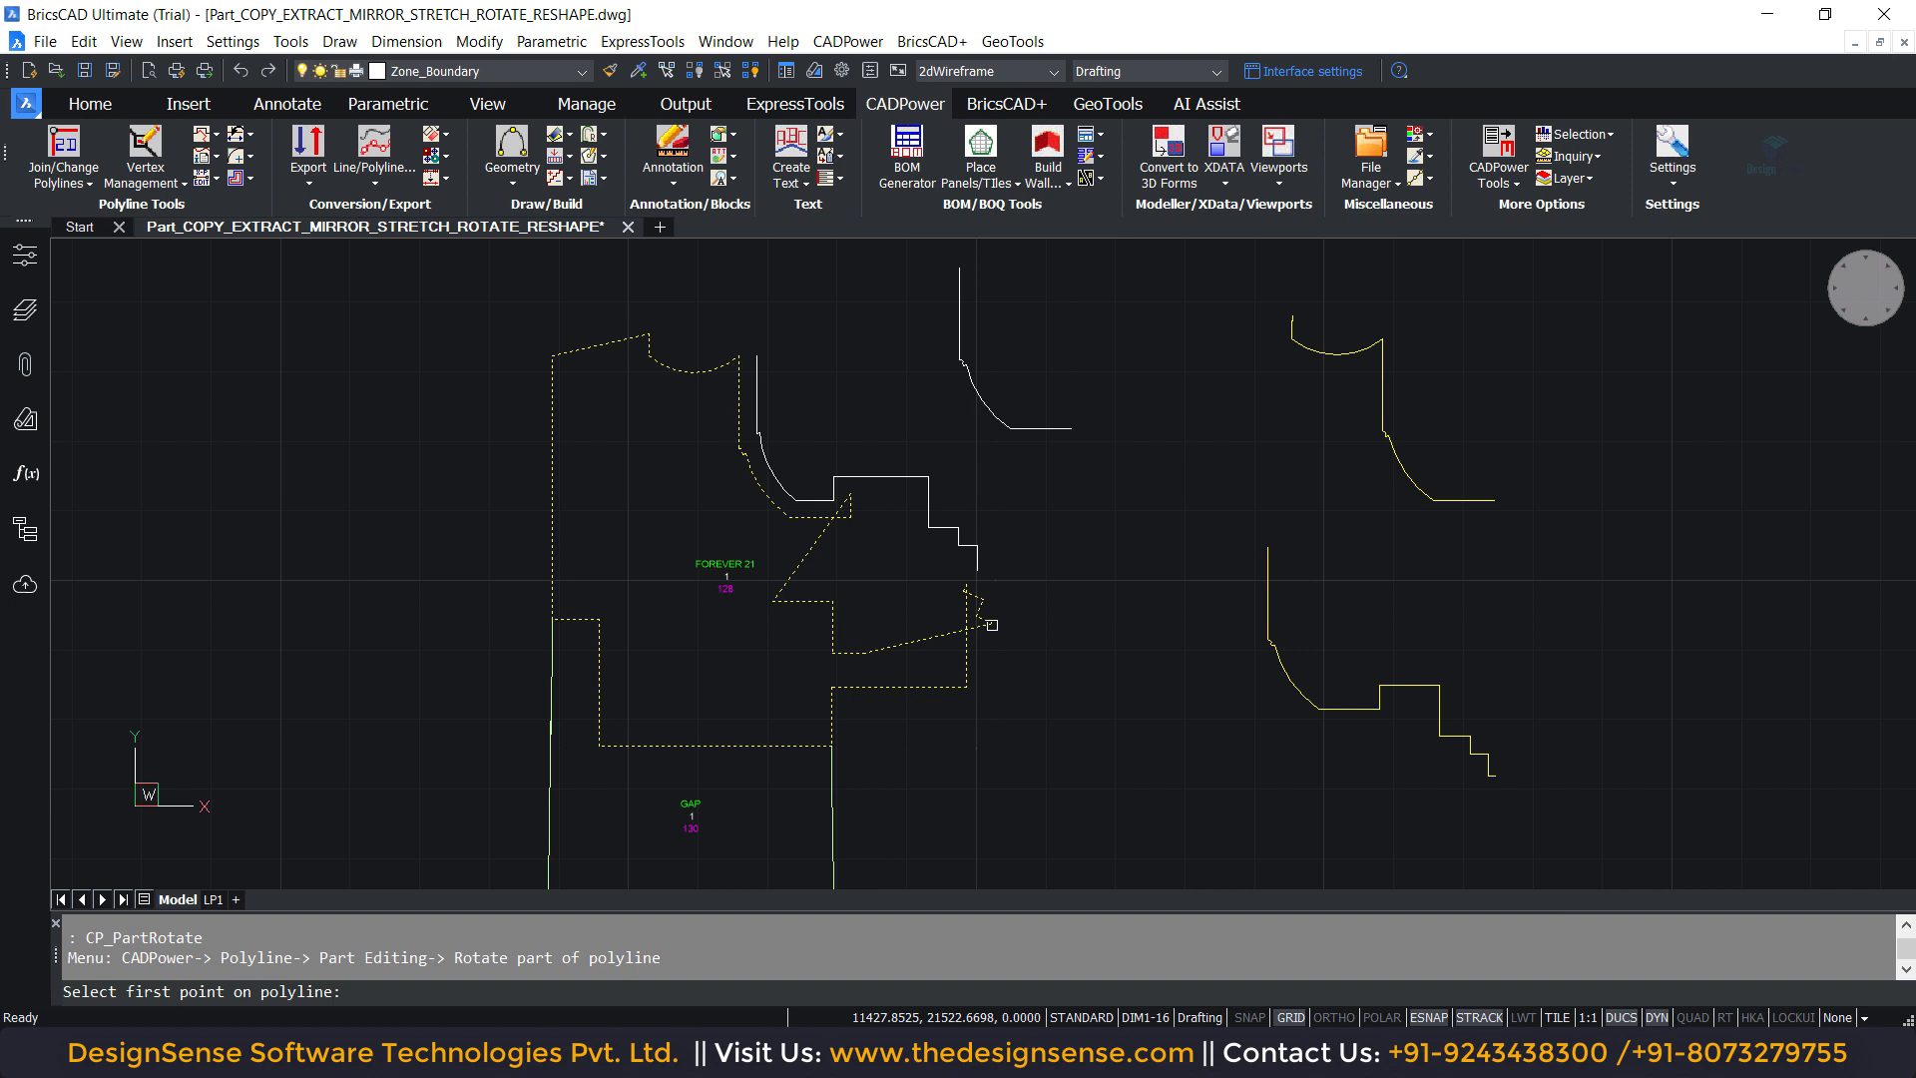
{"action": "left_click", "coordinate": [992, 624]}
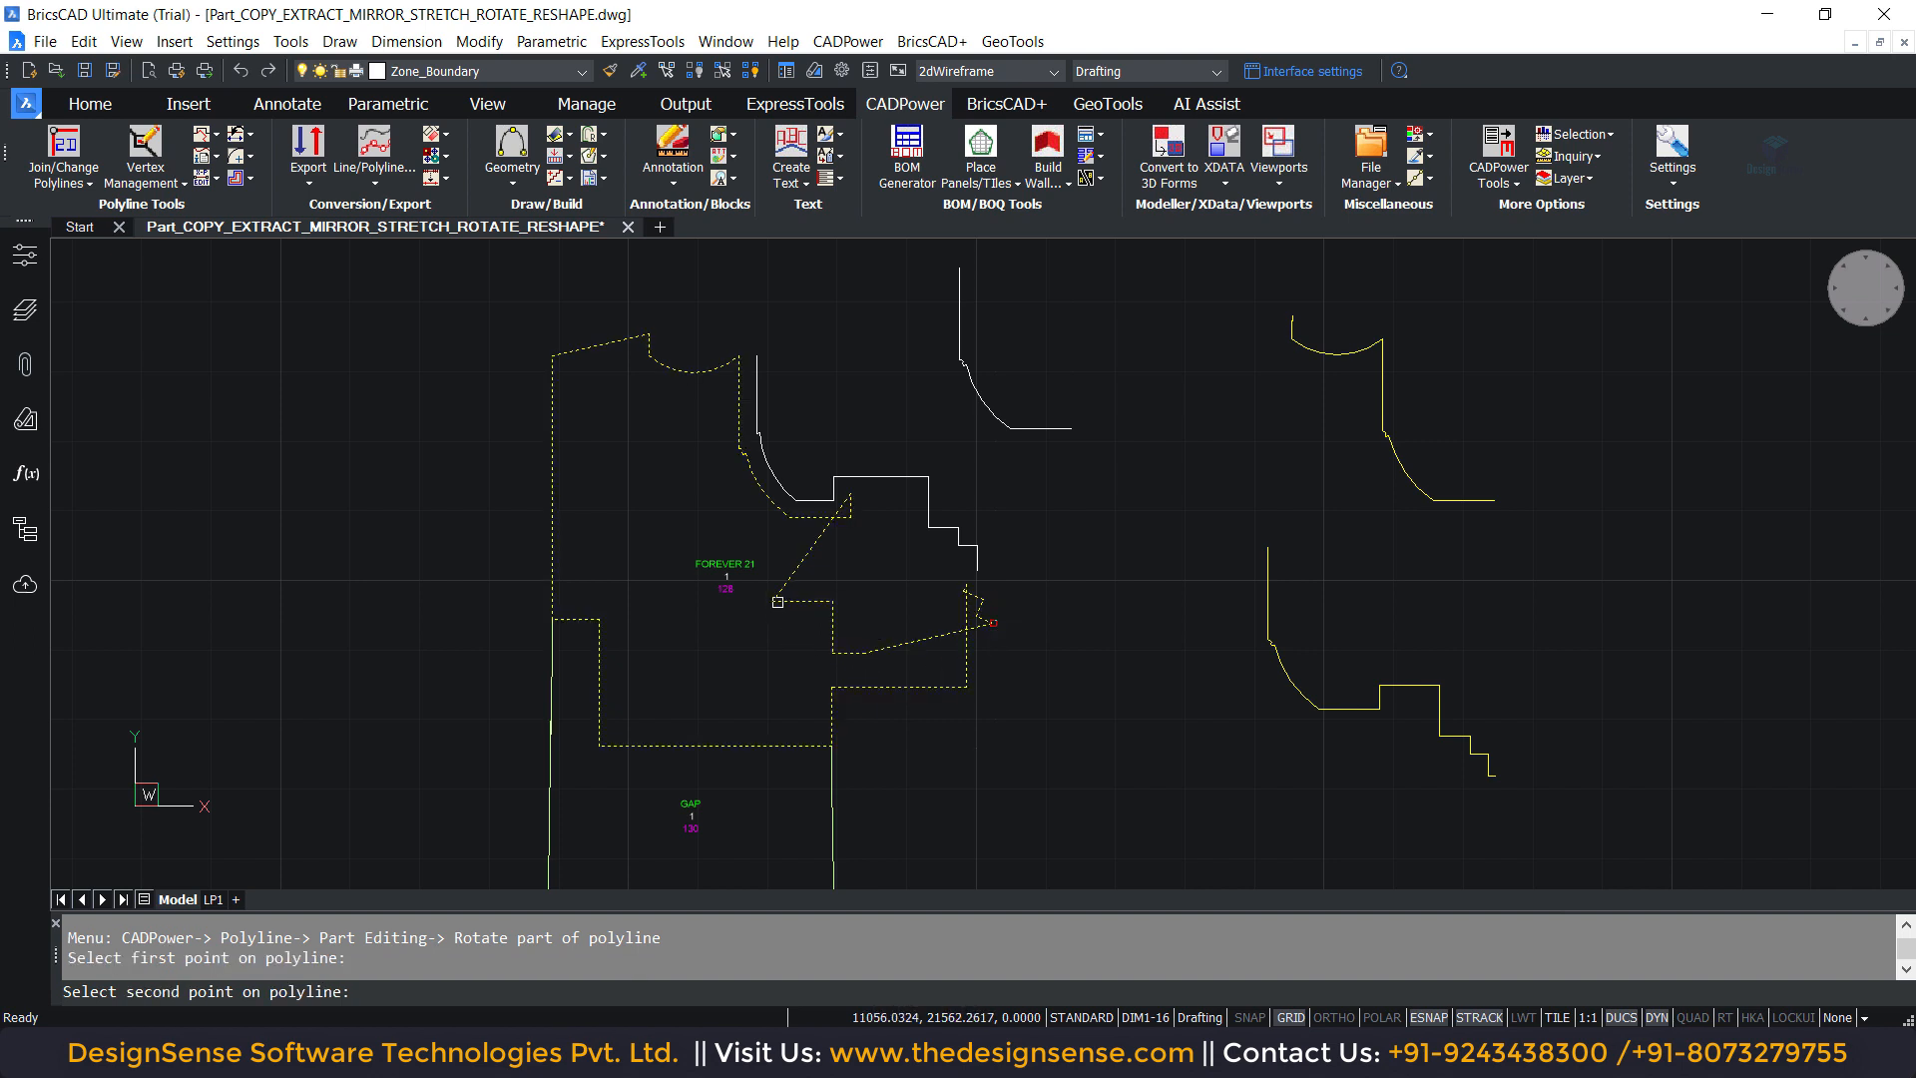
{"action": "left_click", "coordinate": [776, 601]}
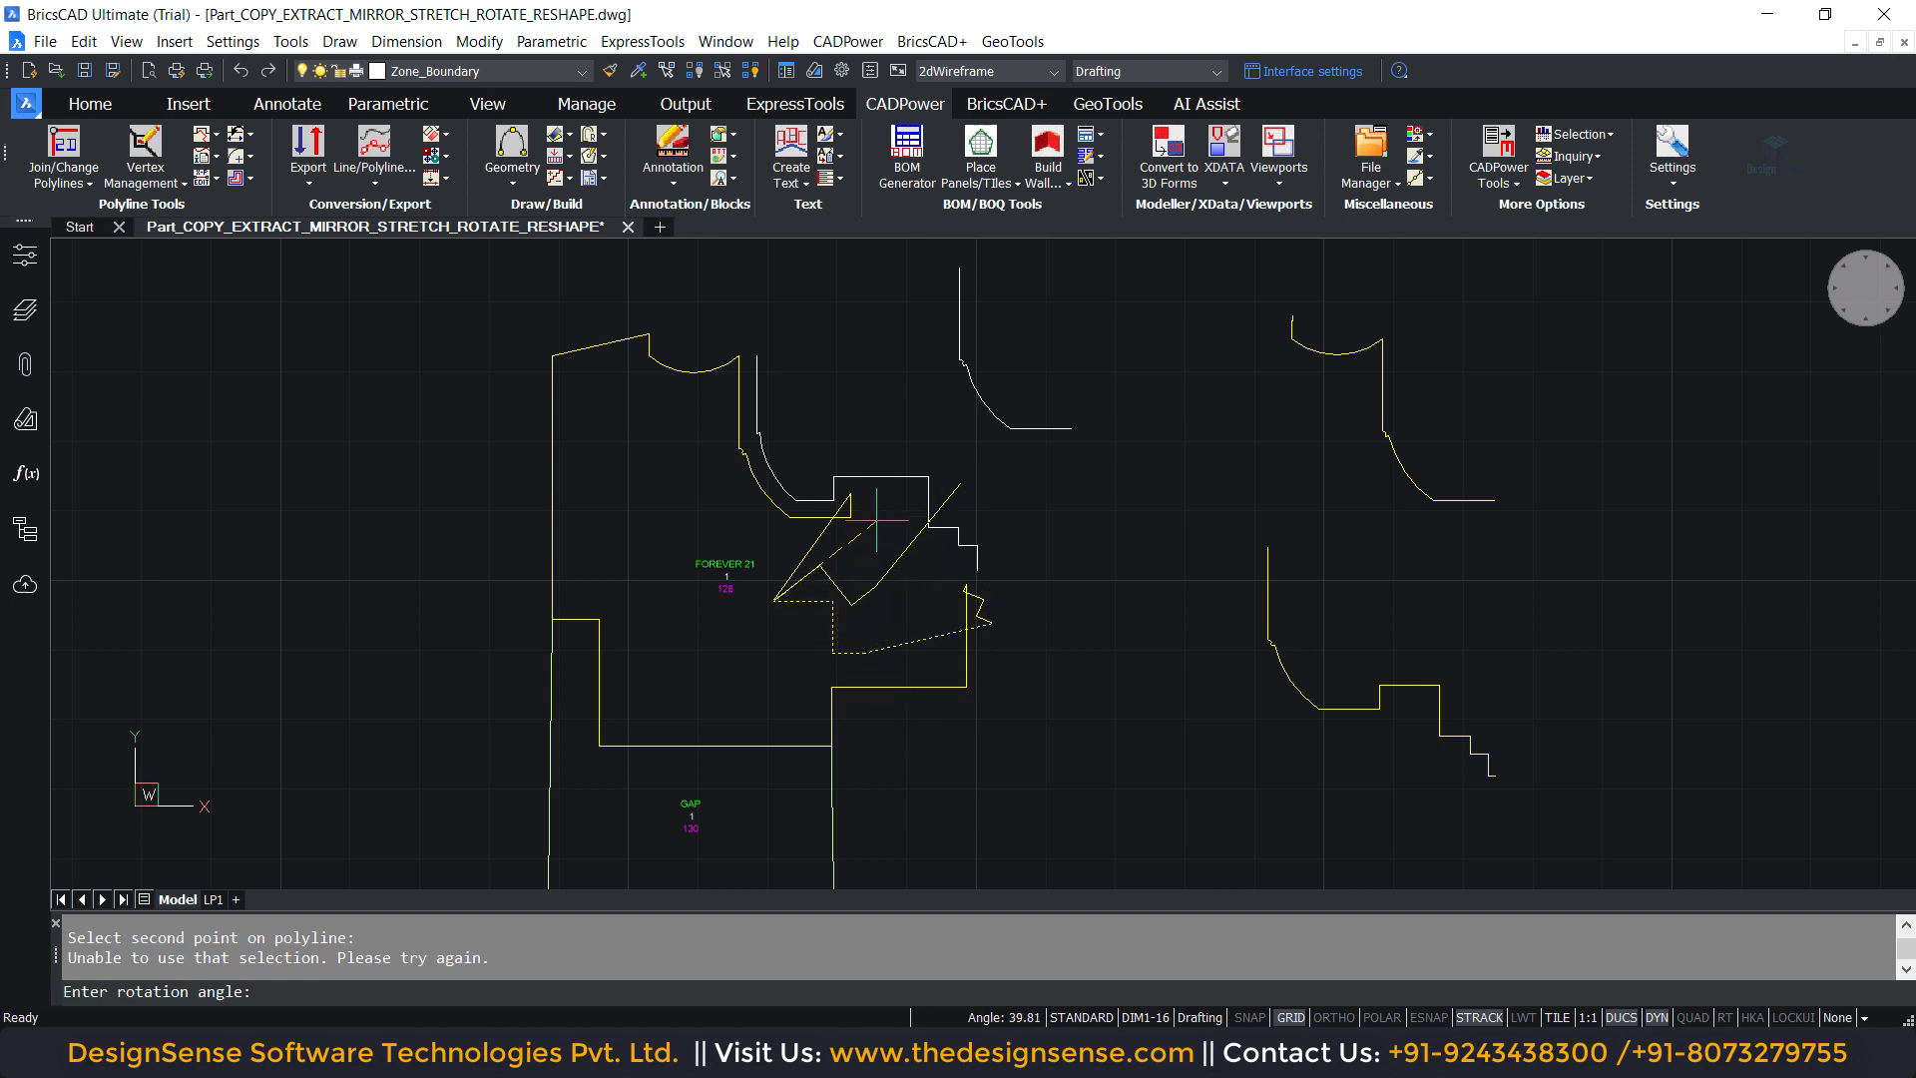
{"action": "left_click", "coordinate": [848, 543]}
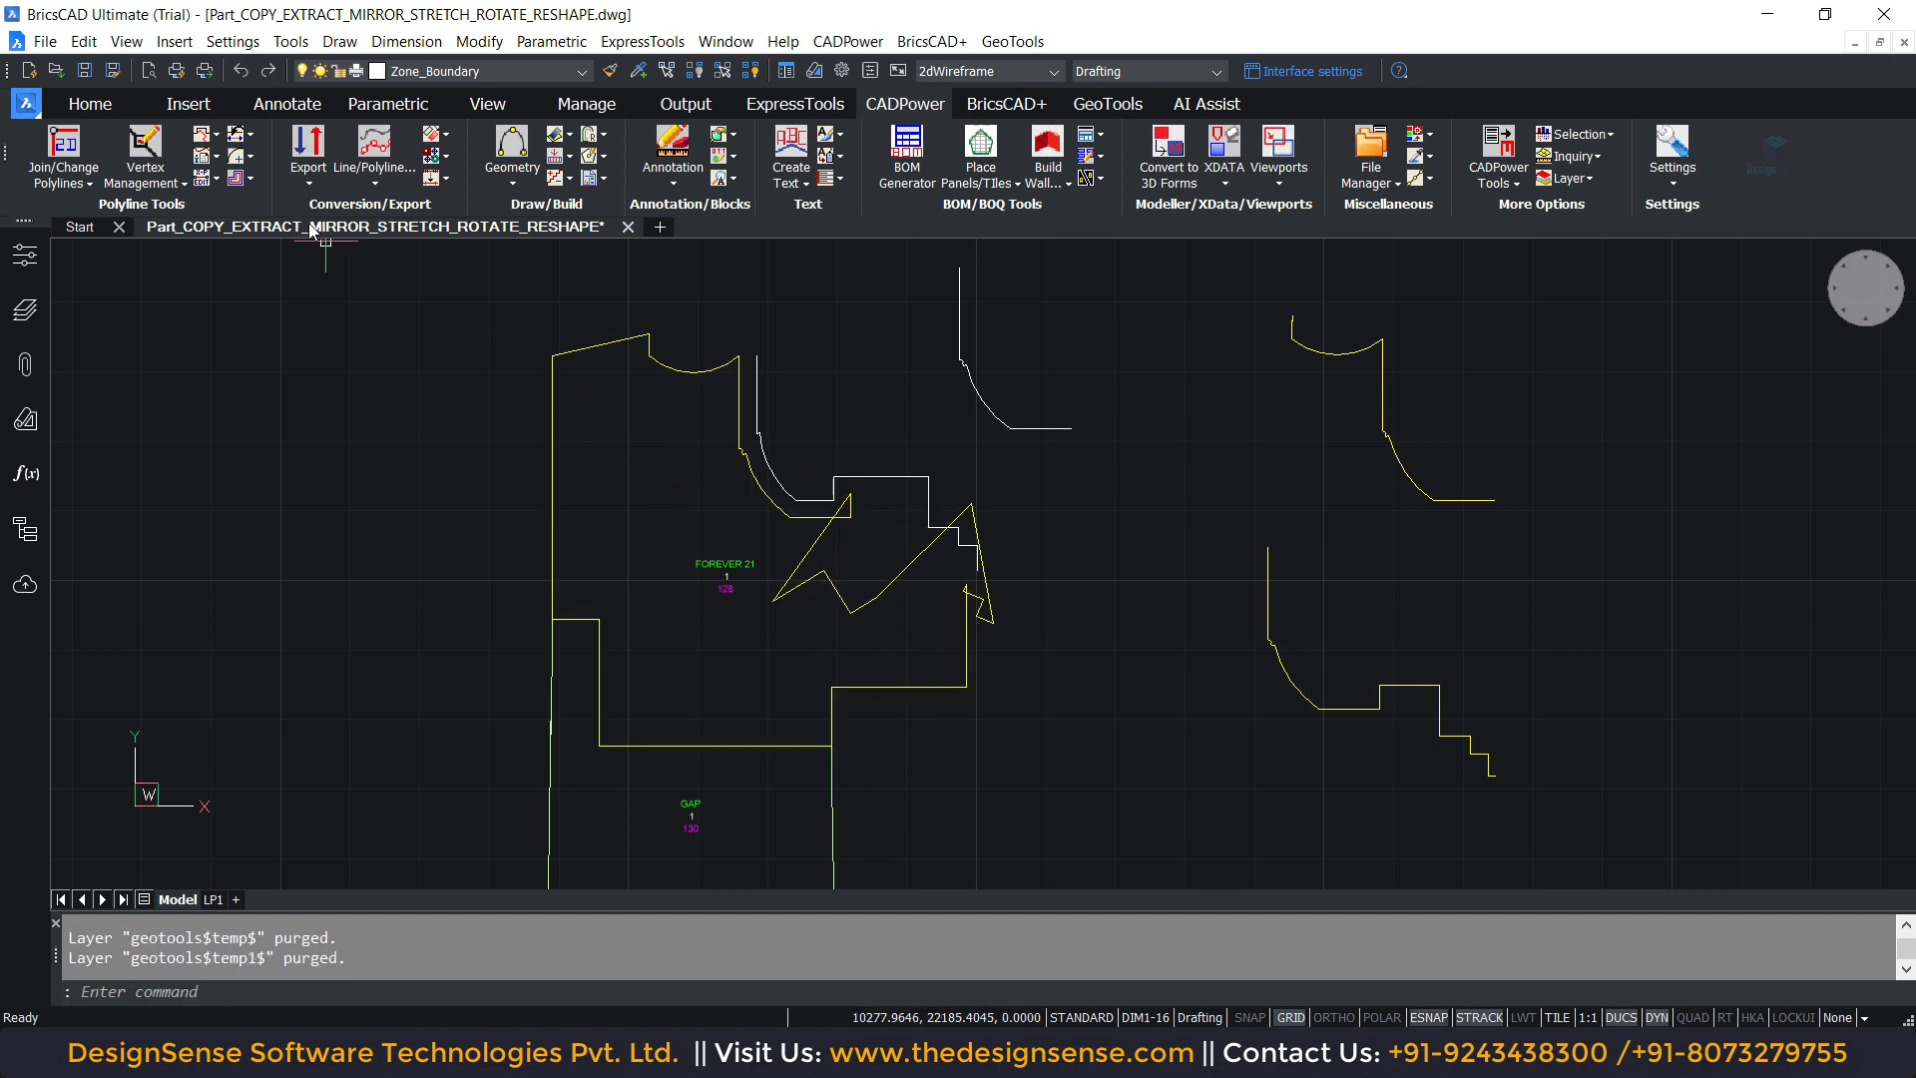
Step: Part-reshape the FOREVER 21 boundary's top, from its upper left corner to the arc's right end, into a zigzag of two troughs snapped to the existing endpoint
{"action": "left_click", "coordinate": [218, 134]}
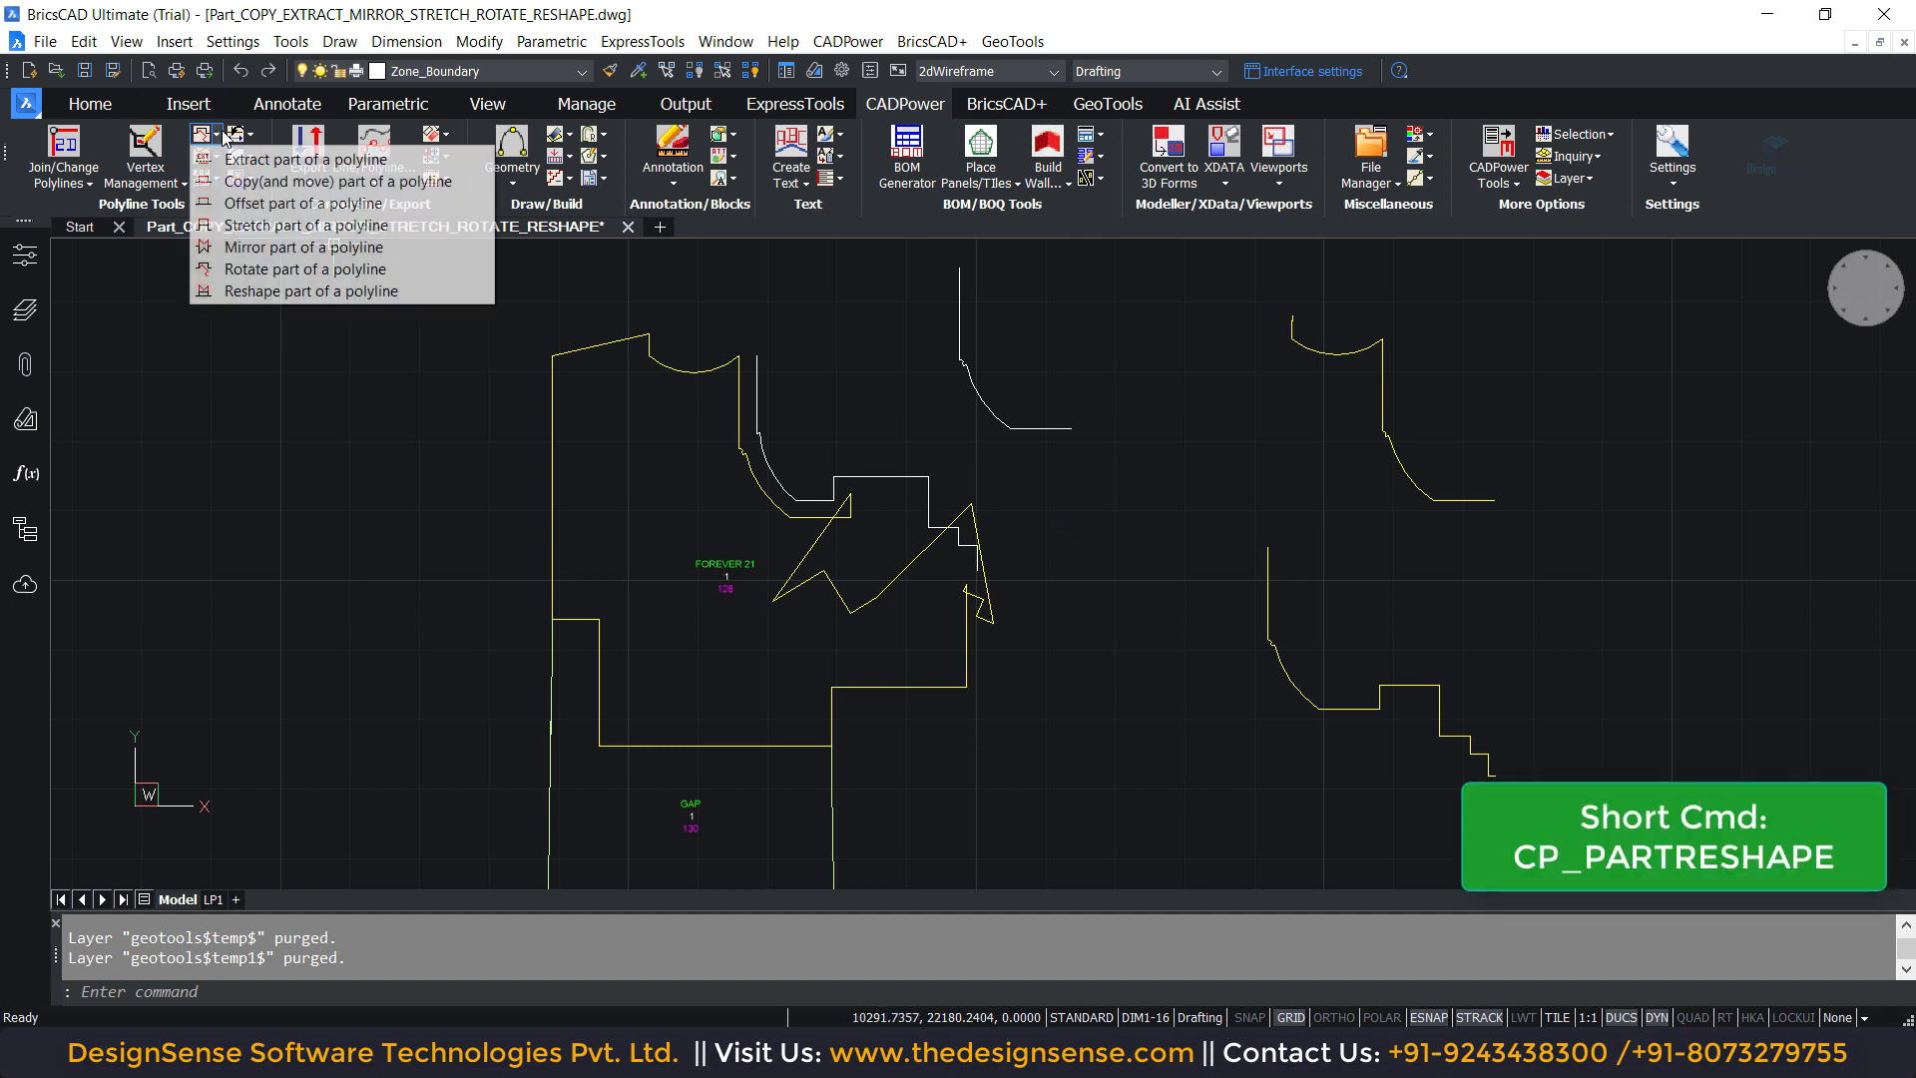
{"action": "left_click", "coordinate": [337, 291]}
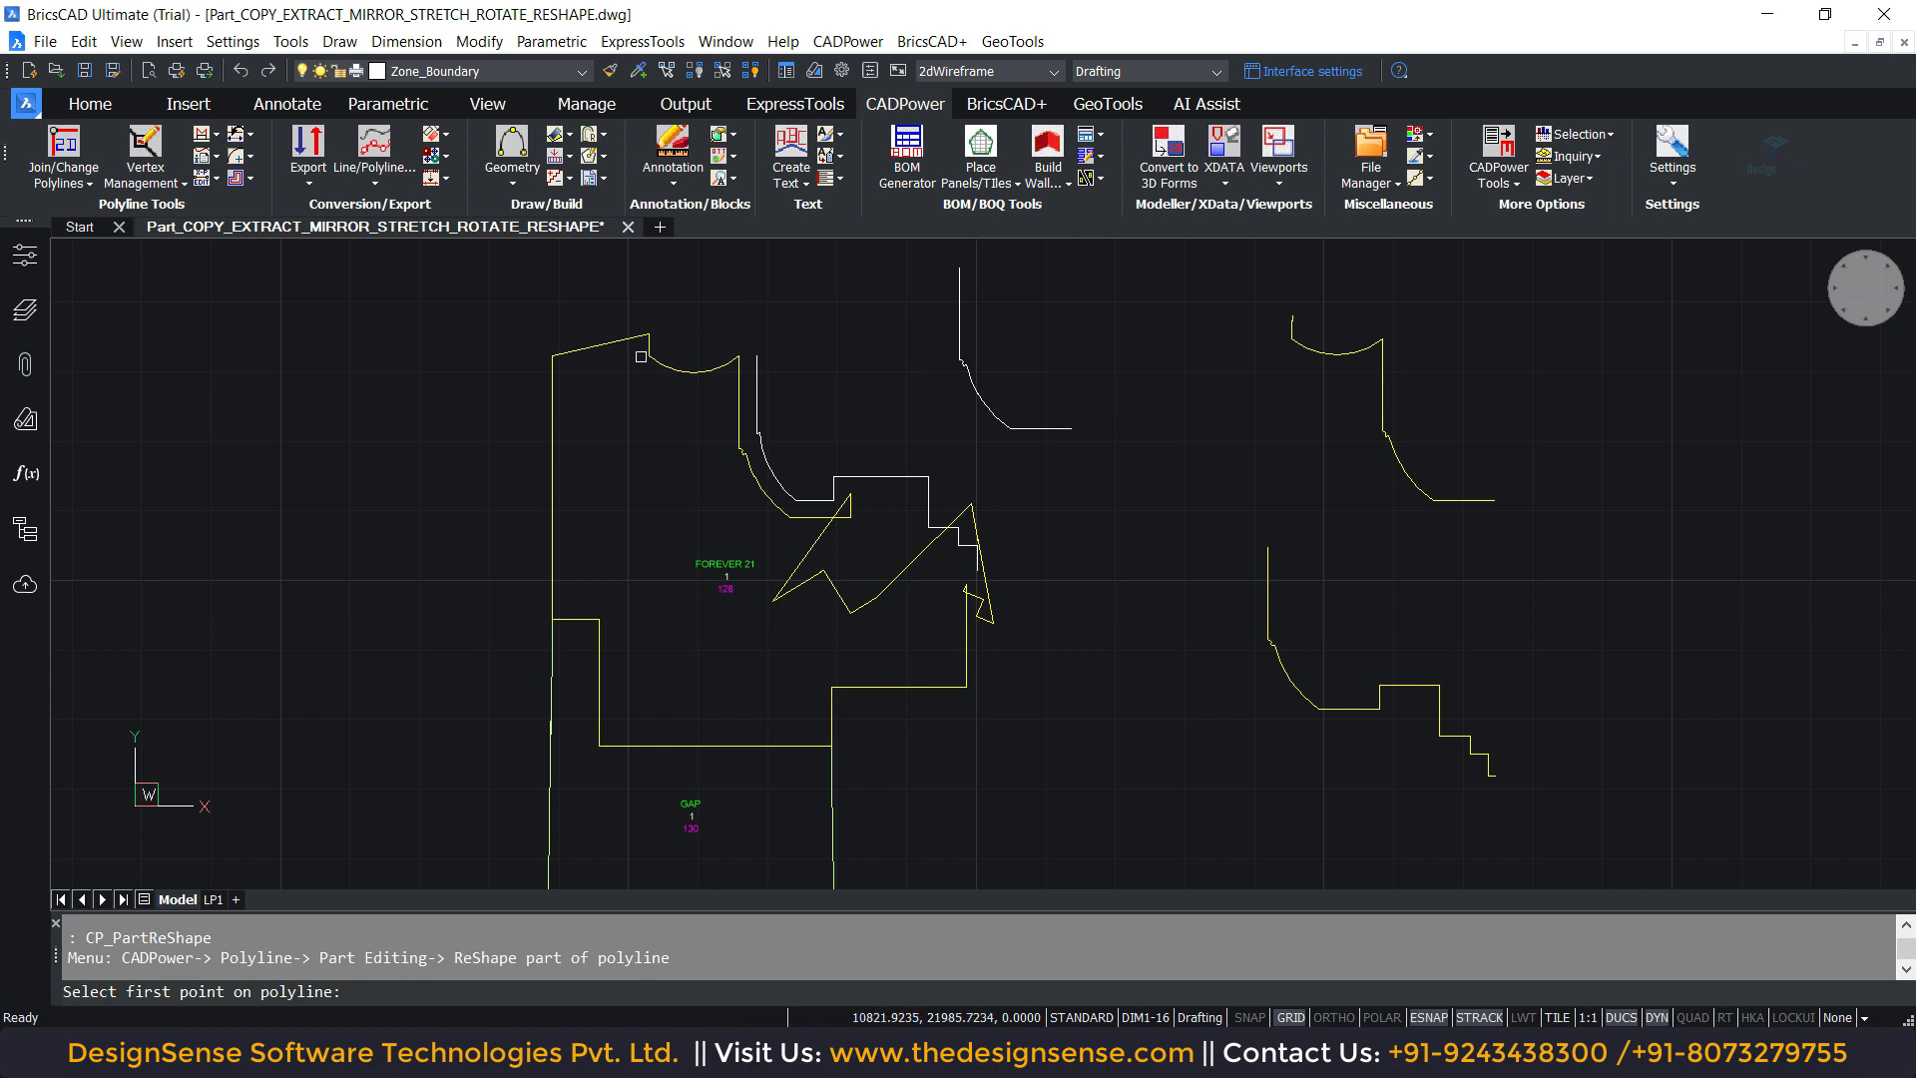
{"action": "left_click", "coordinate": [555, 354]}
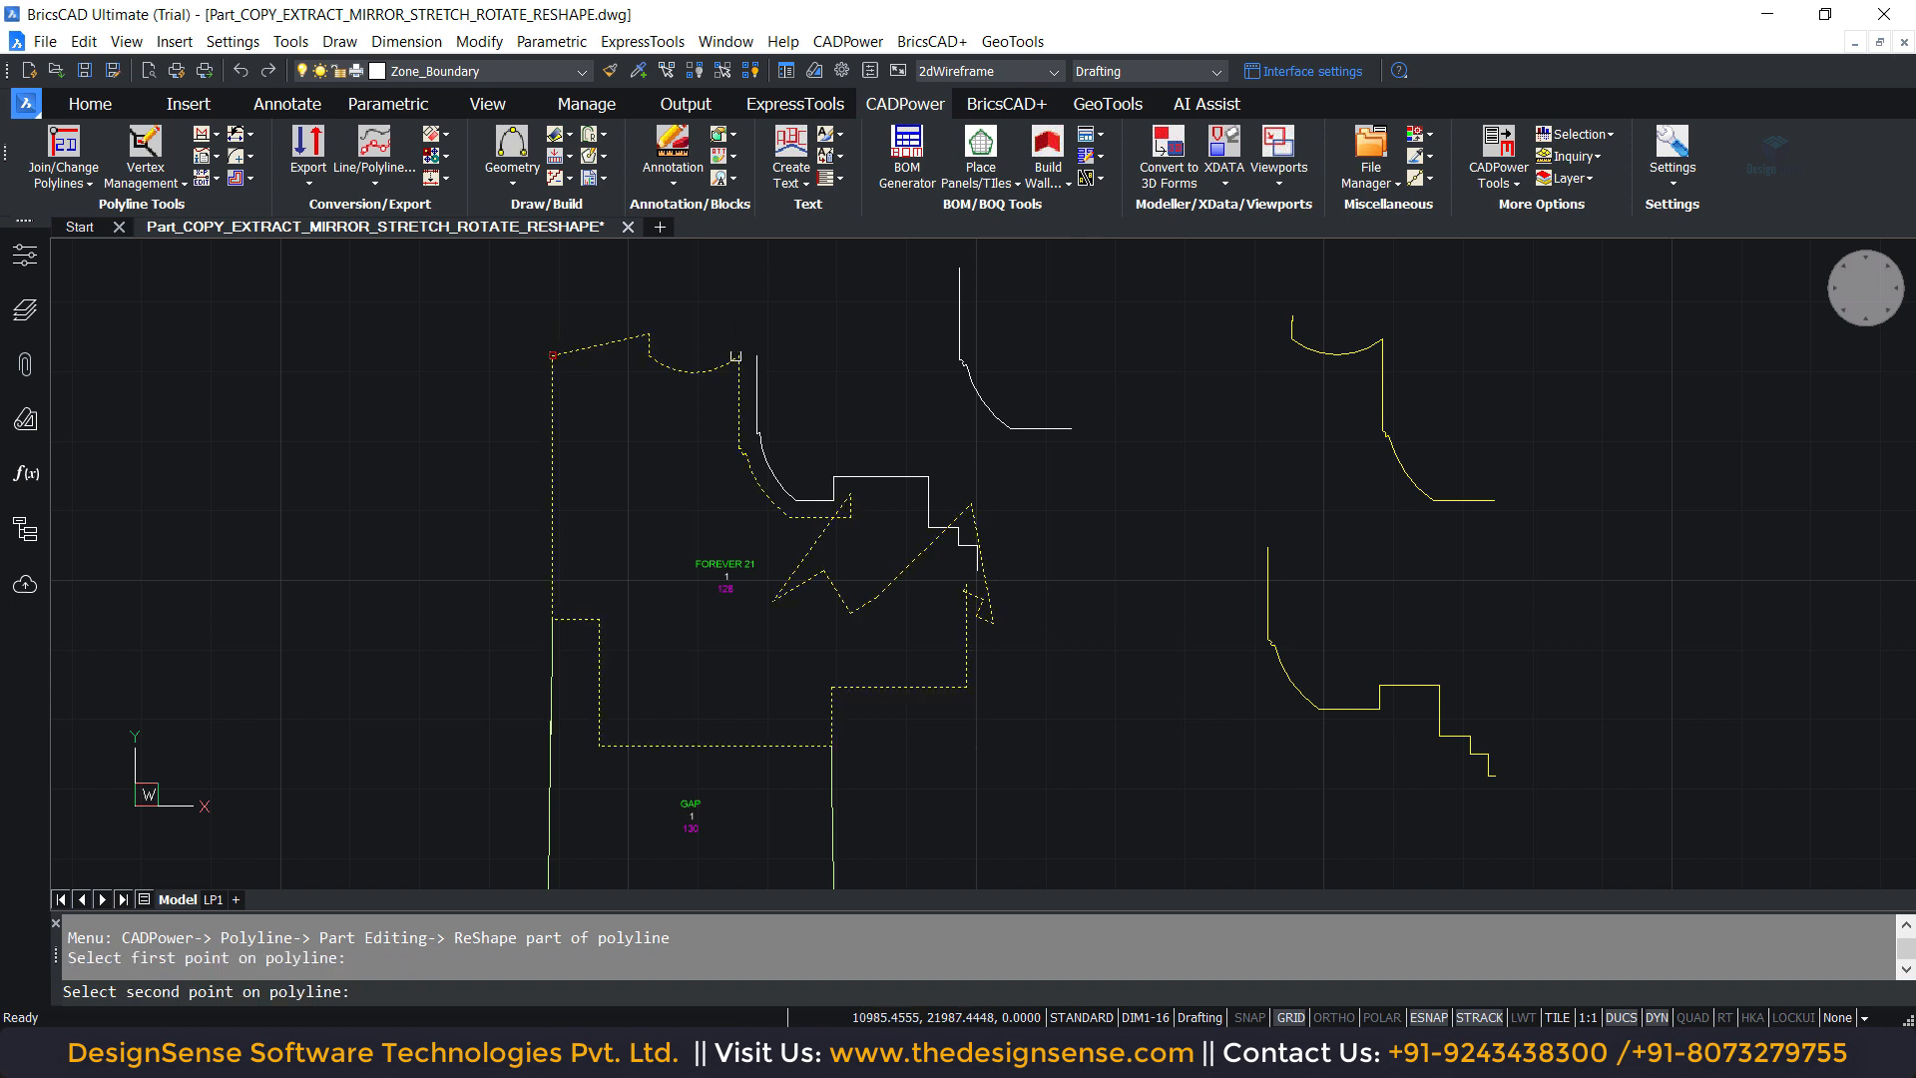
{"action": "left_click", "coordinate": [736, 355]}
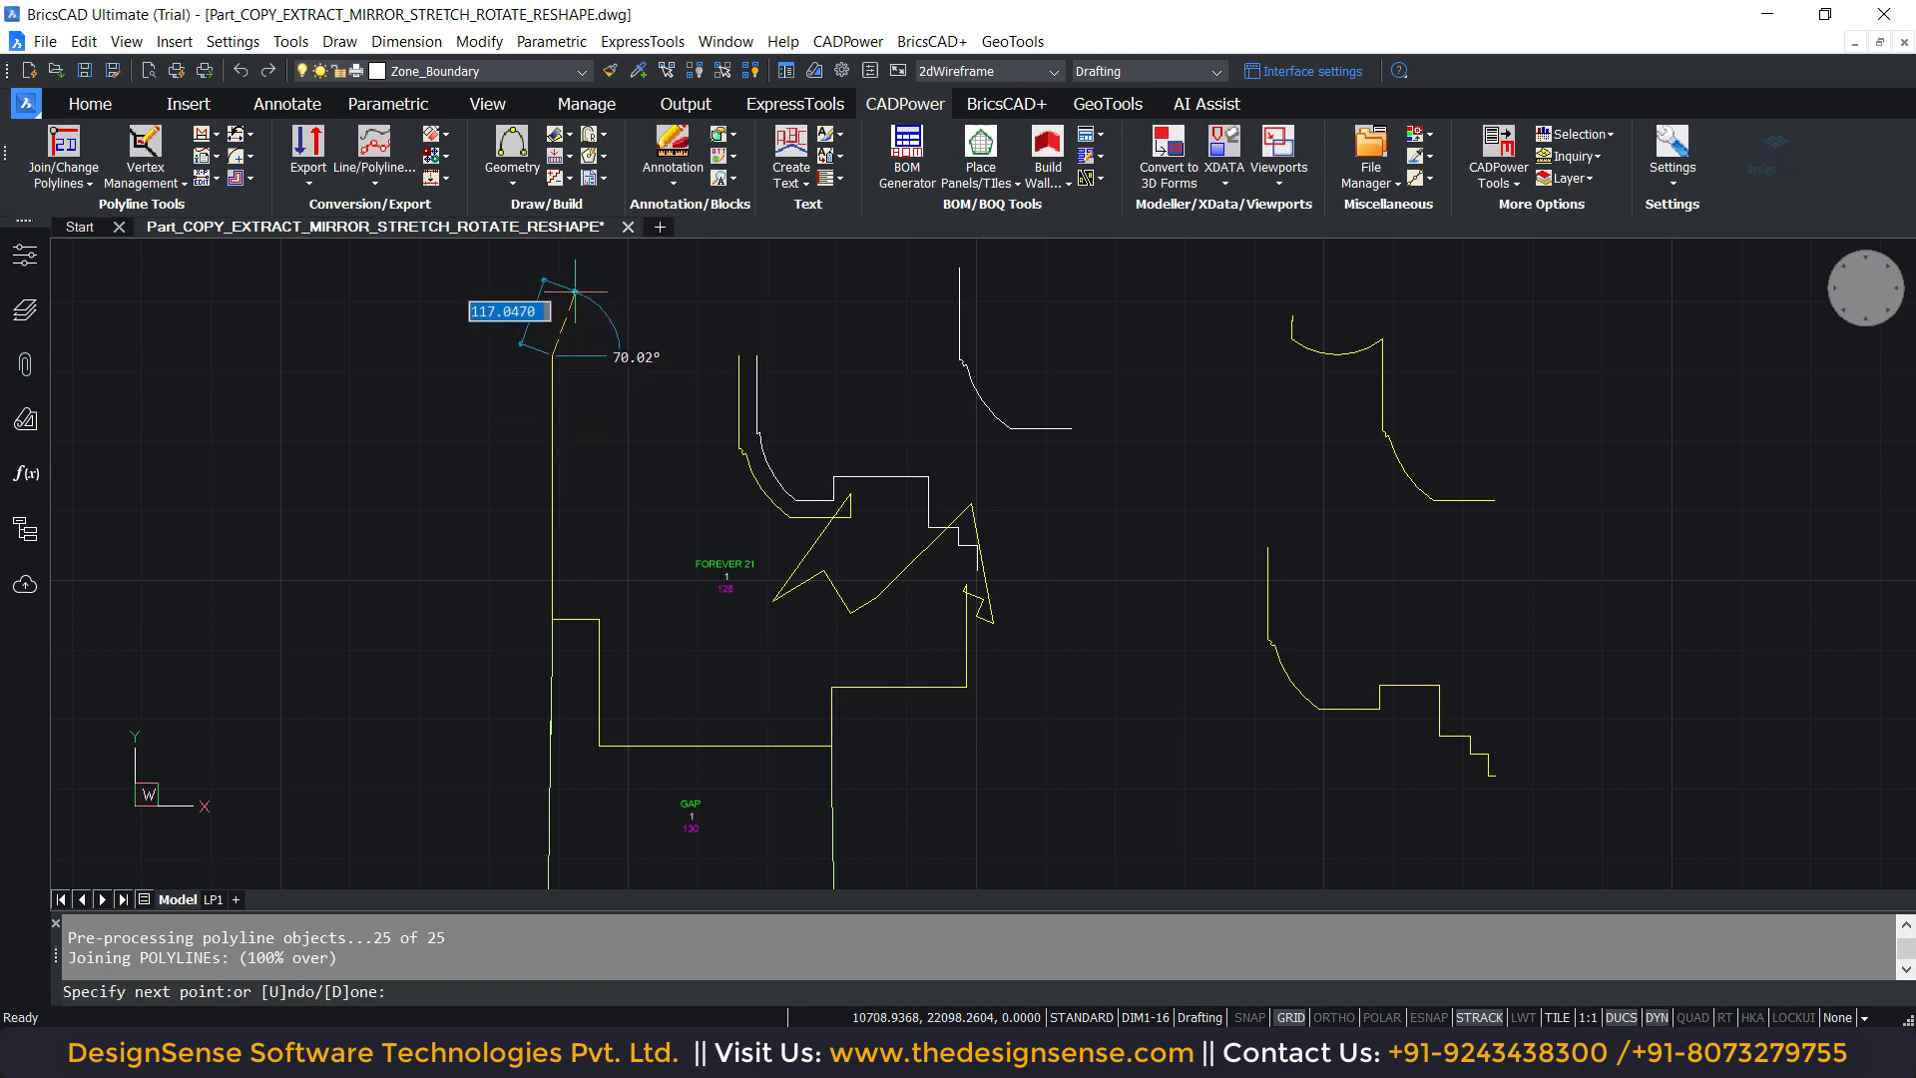
{"action": "left_click", "coordinate": [576, 275]}
{"action": "left_click", "coordinate": [610, 422]}
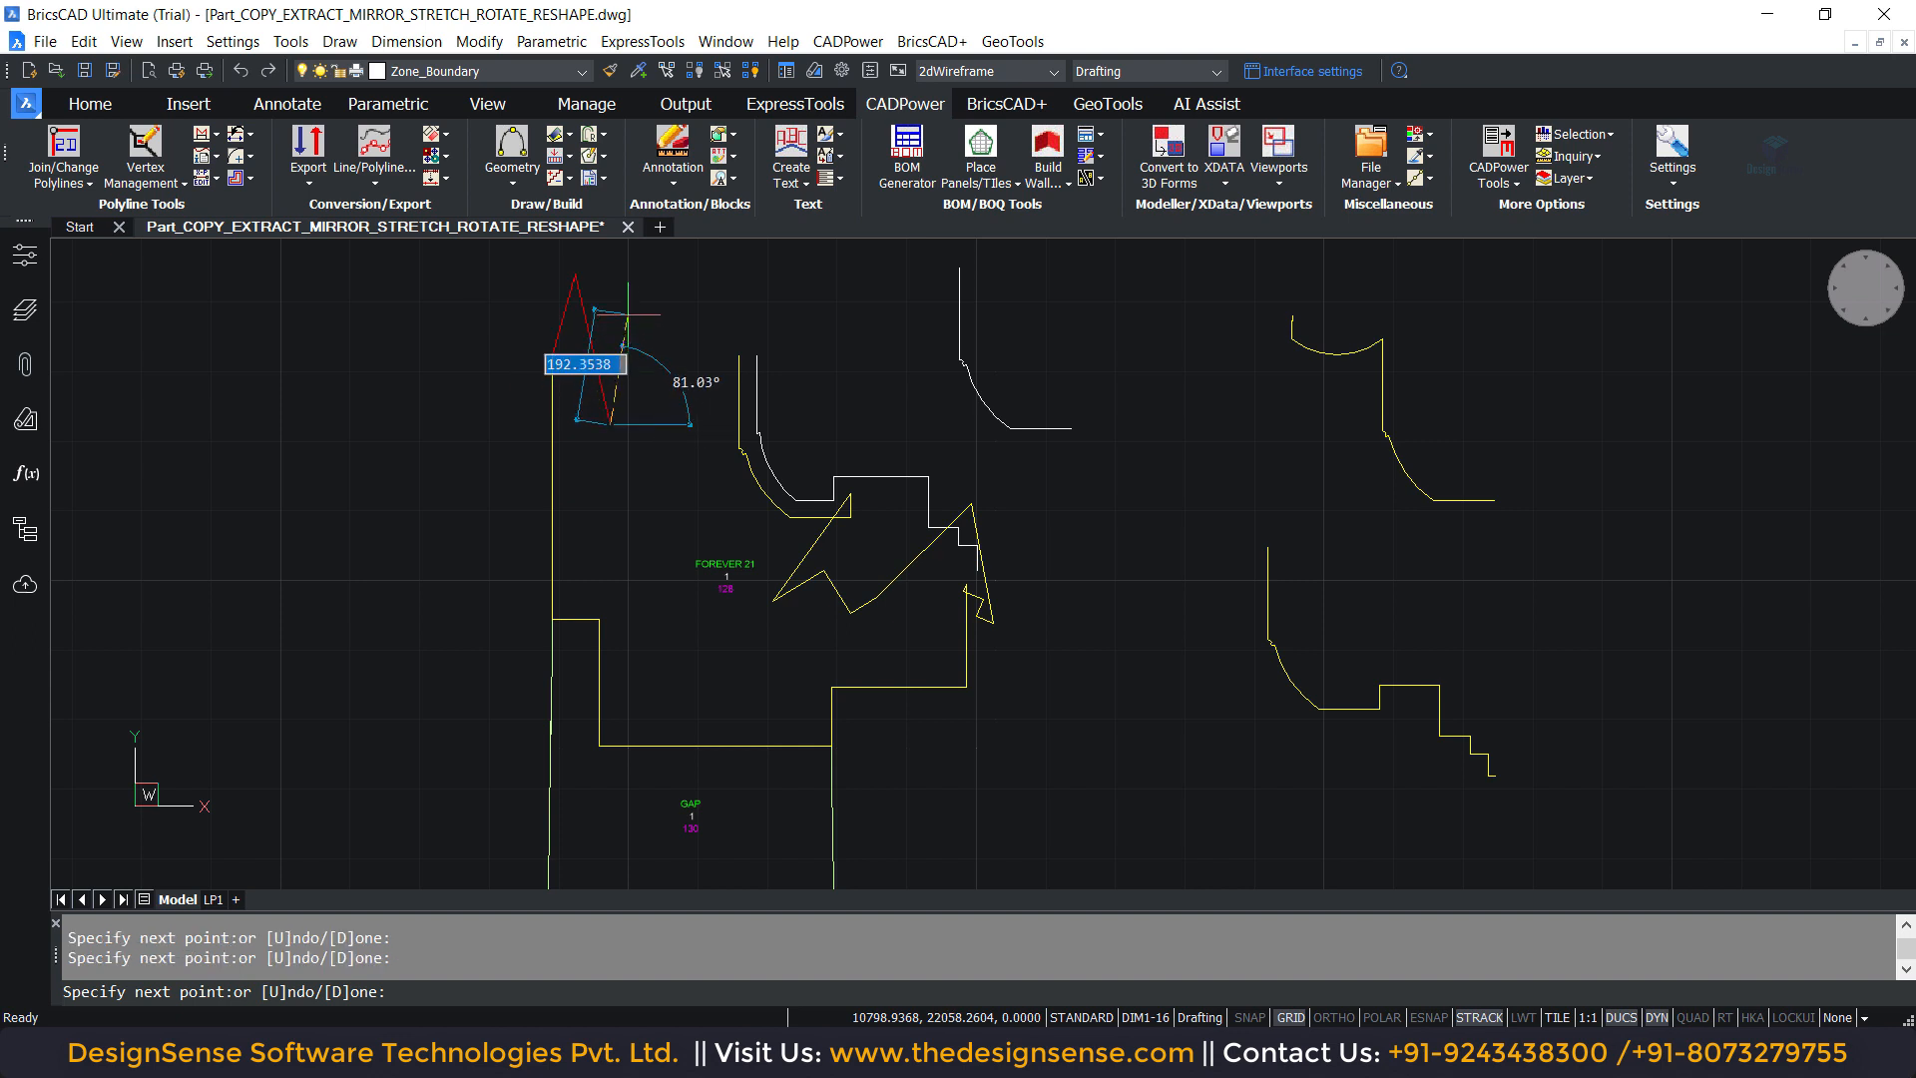
{"action": "left_click", "coordinate": [650, 270]}
{"action": "left_click", "coordinate": [686, 359]}
{"action": "left_click", "coordinate": [749, 286]}
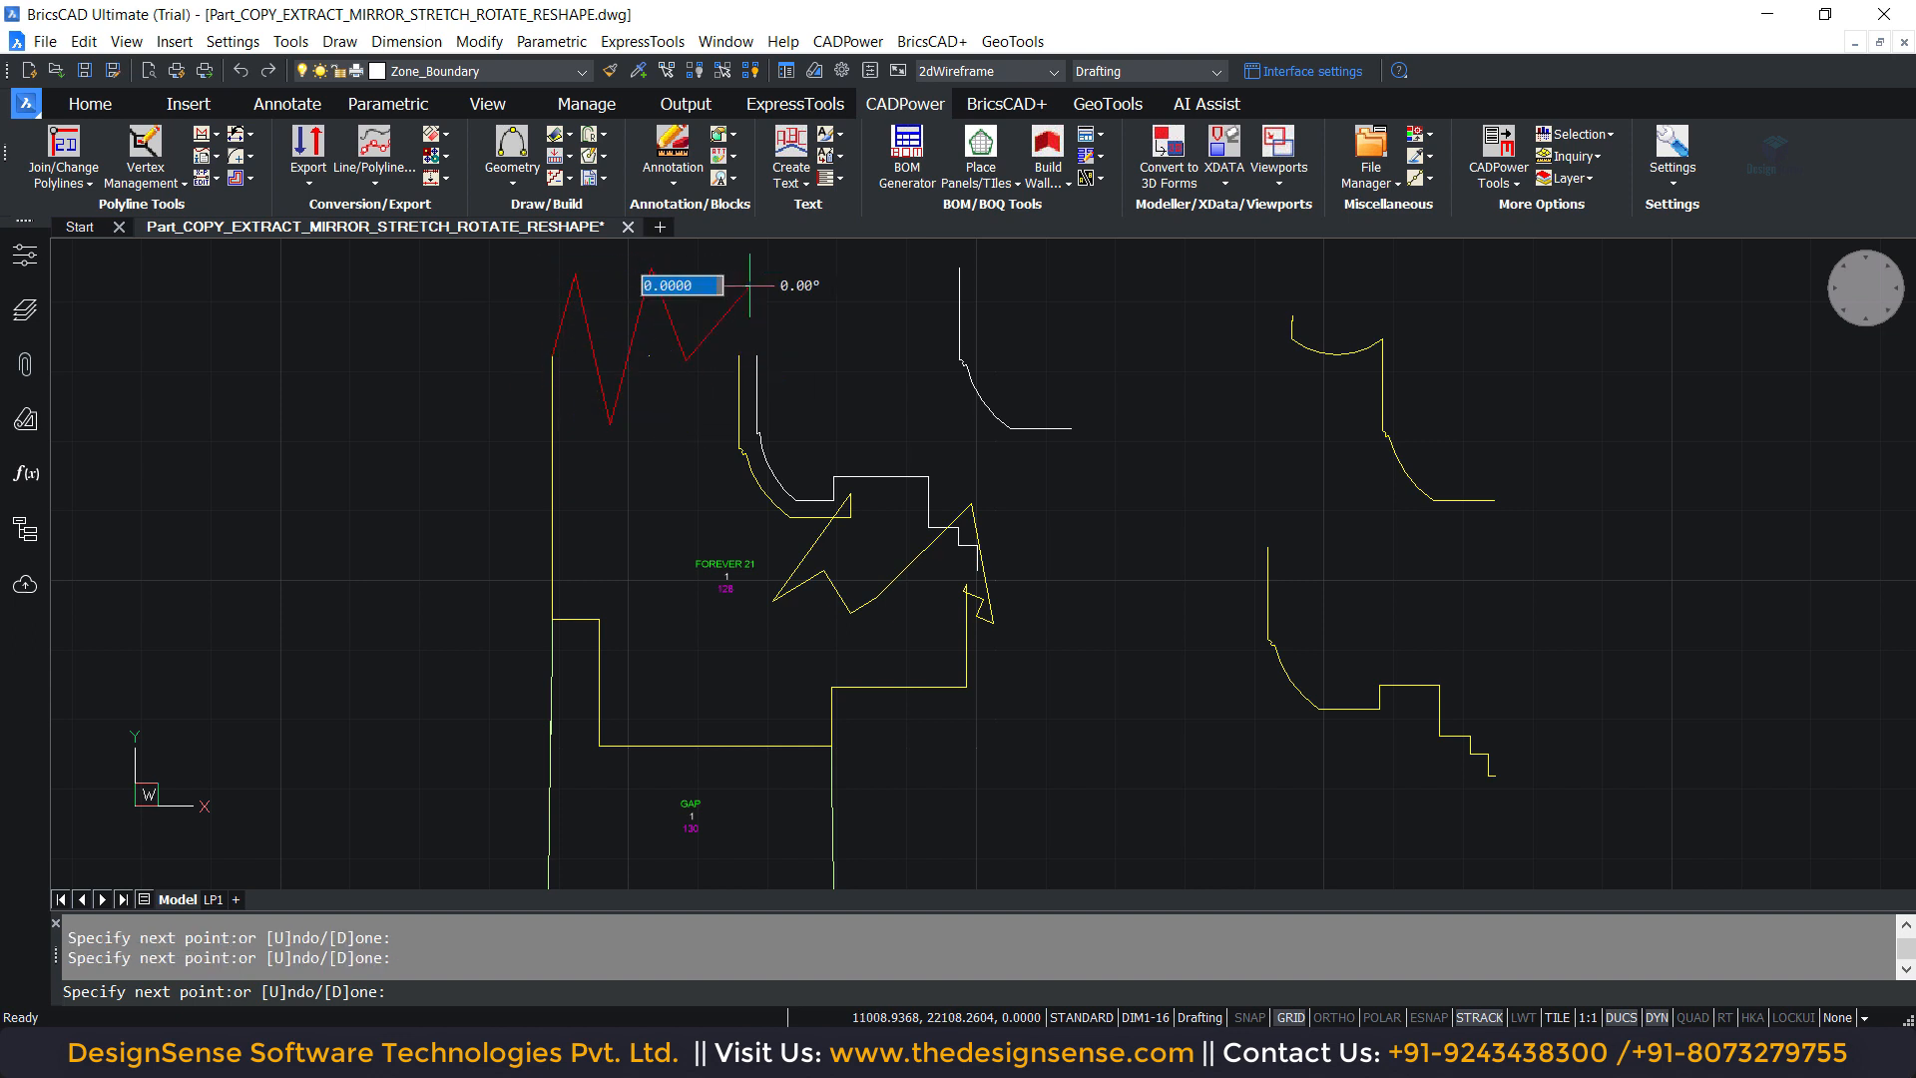
{"action": "right_click", "coordinate": [836, 333], "text": "shift"}
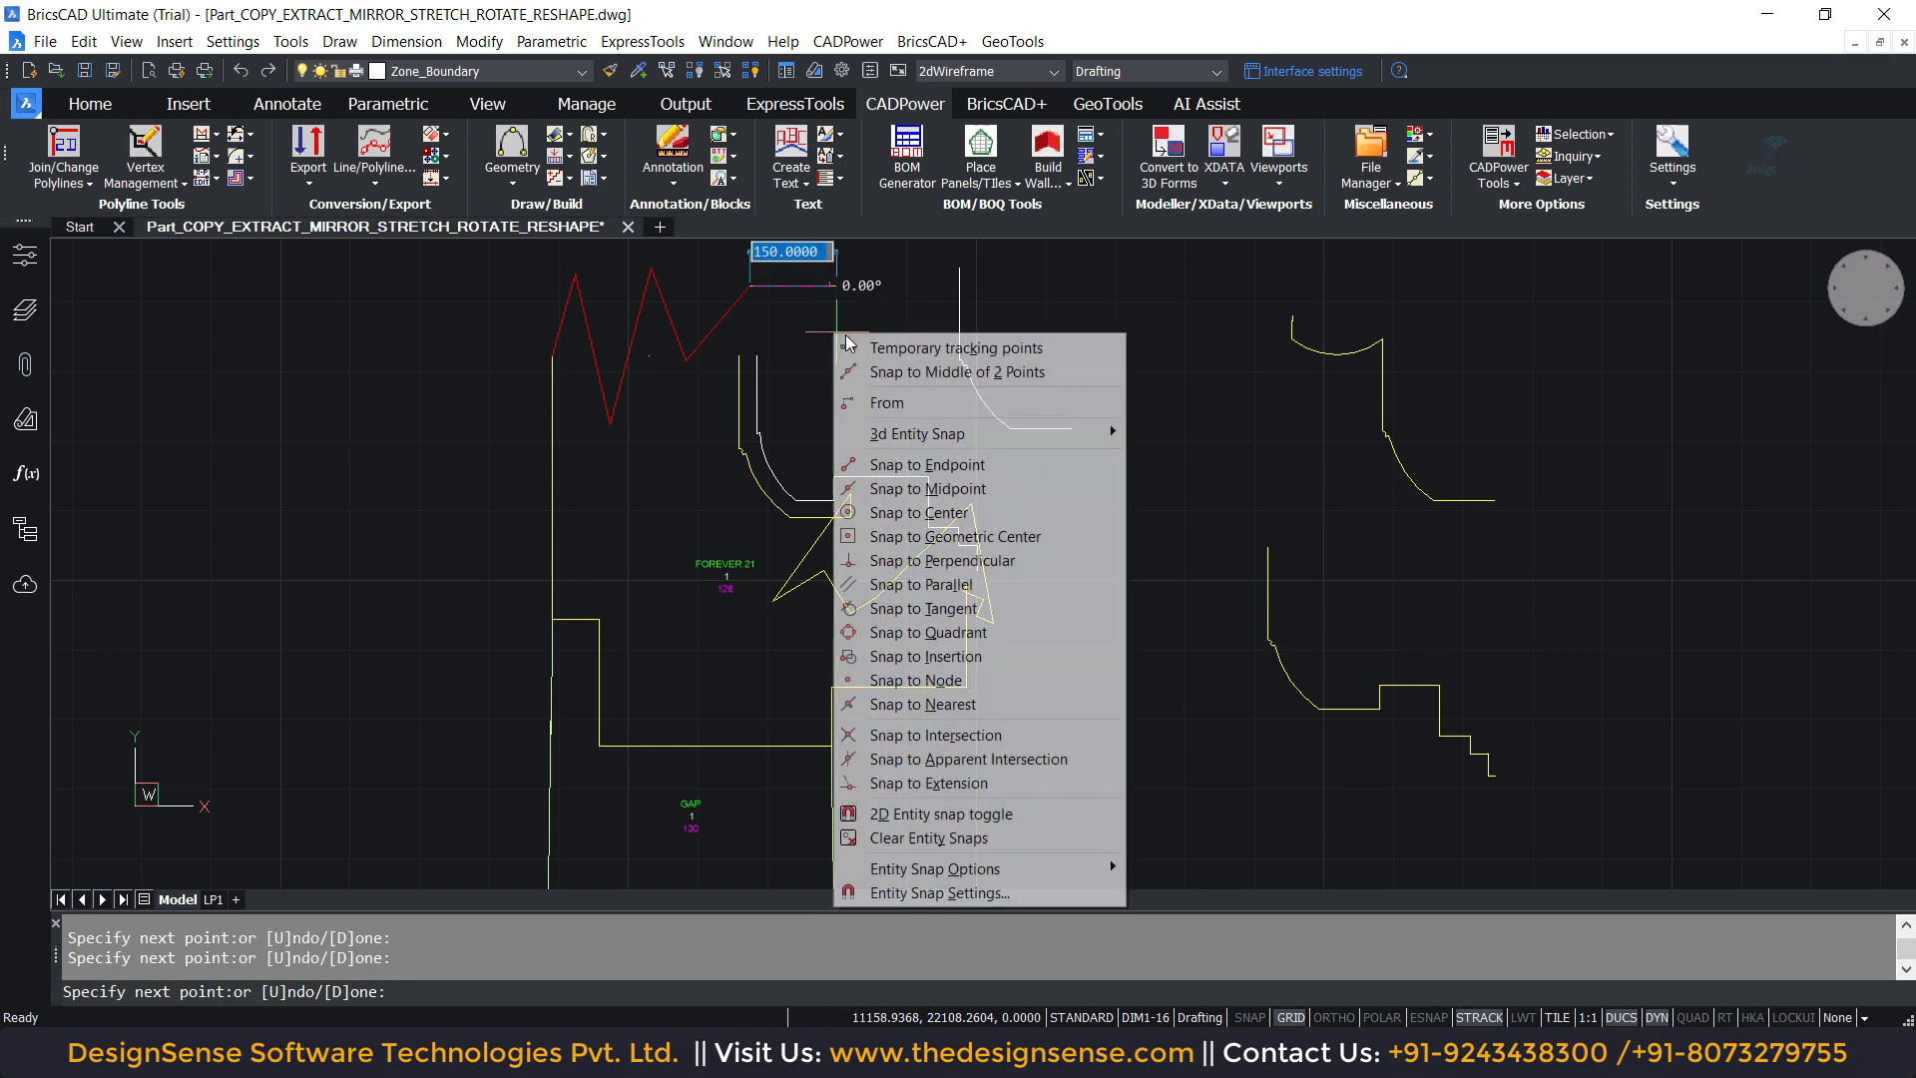
{"action": "left_click", "coordinate": [970, 464]}
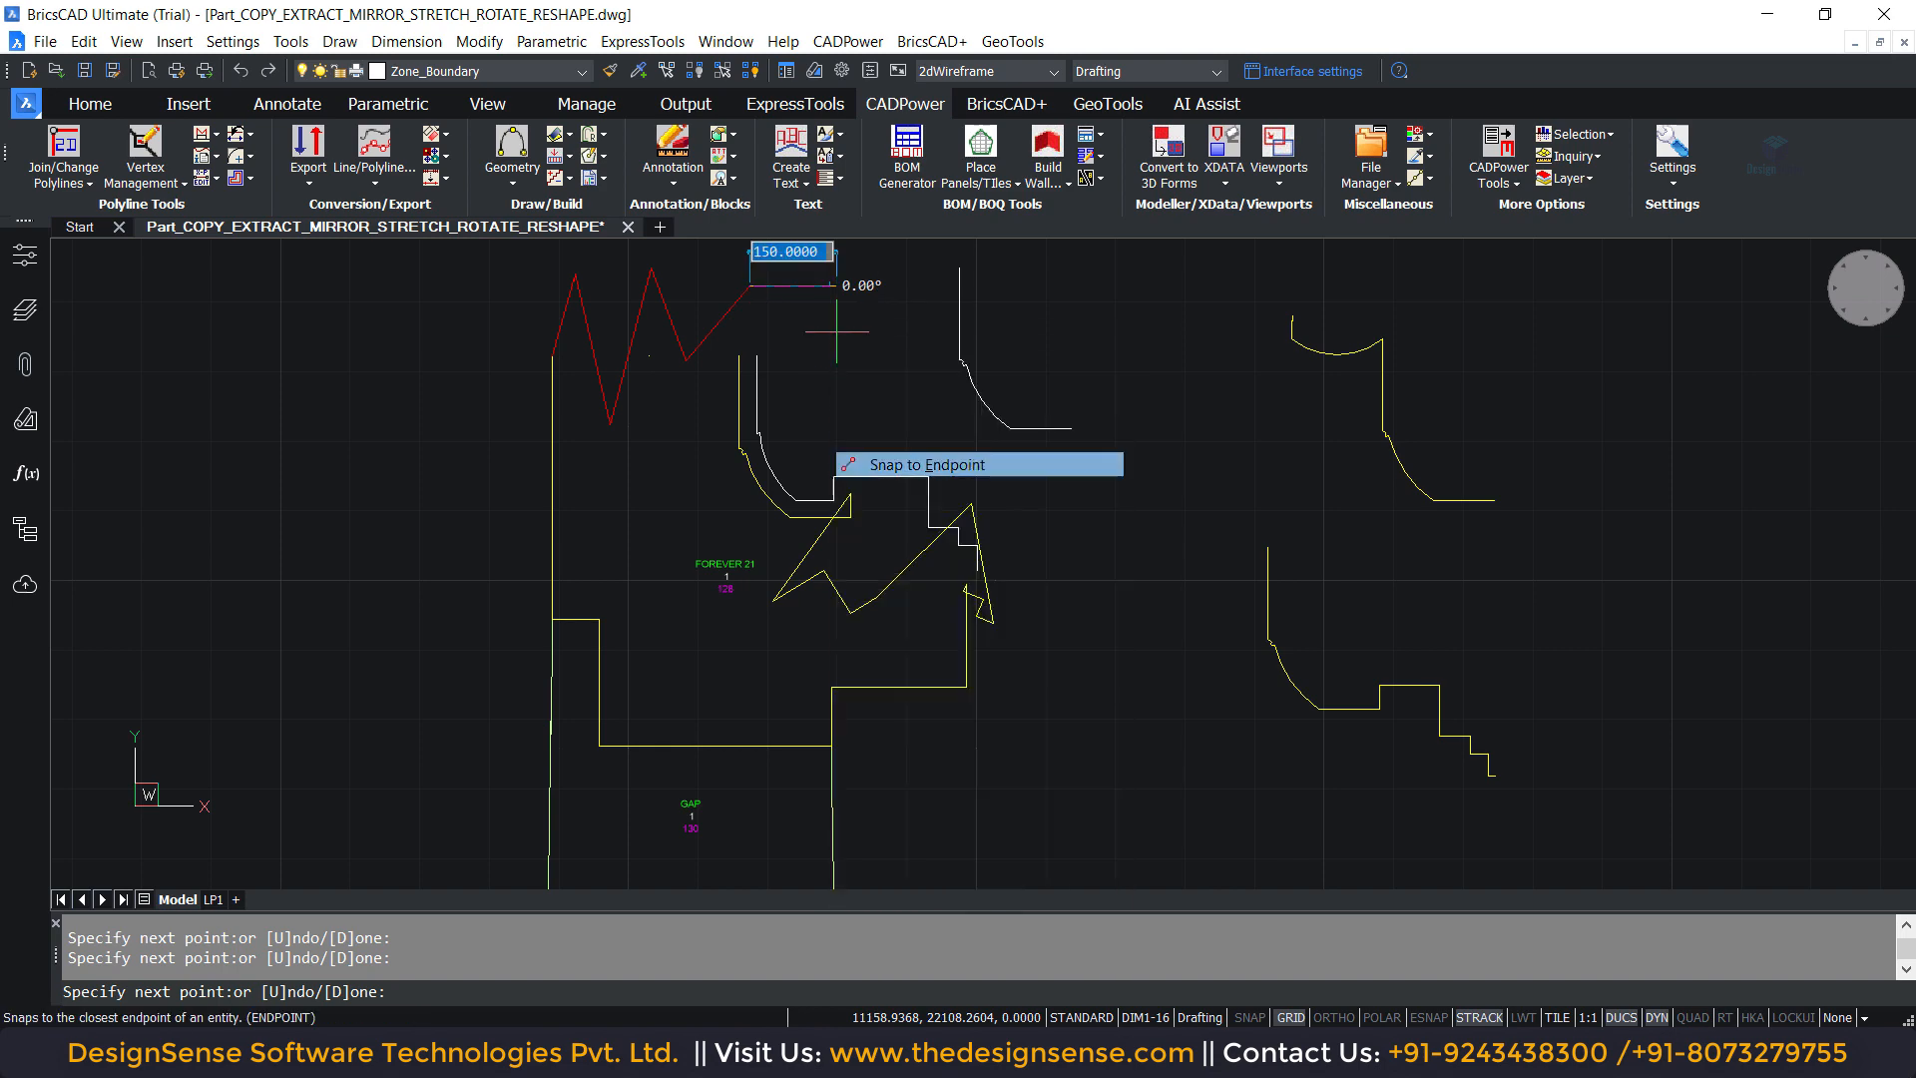
{"action": "left_click", "coordinate": [738, 354]}
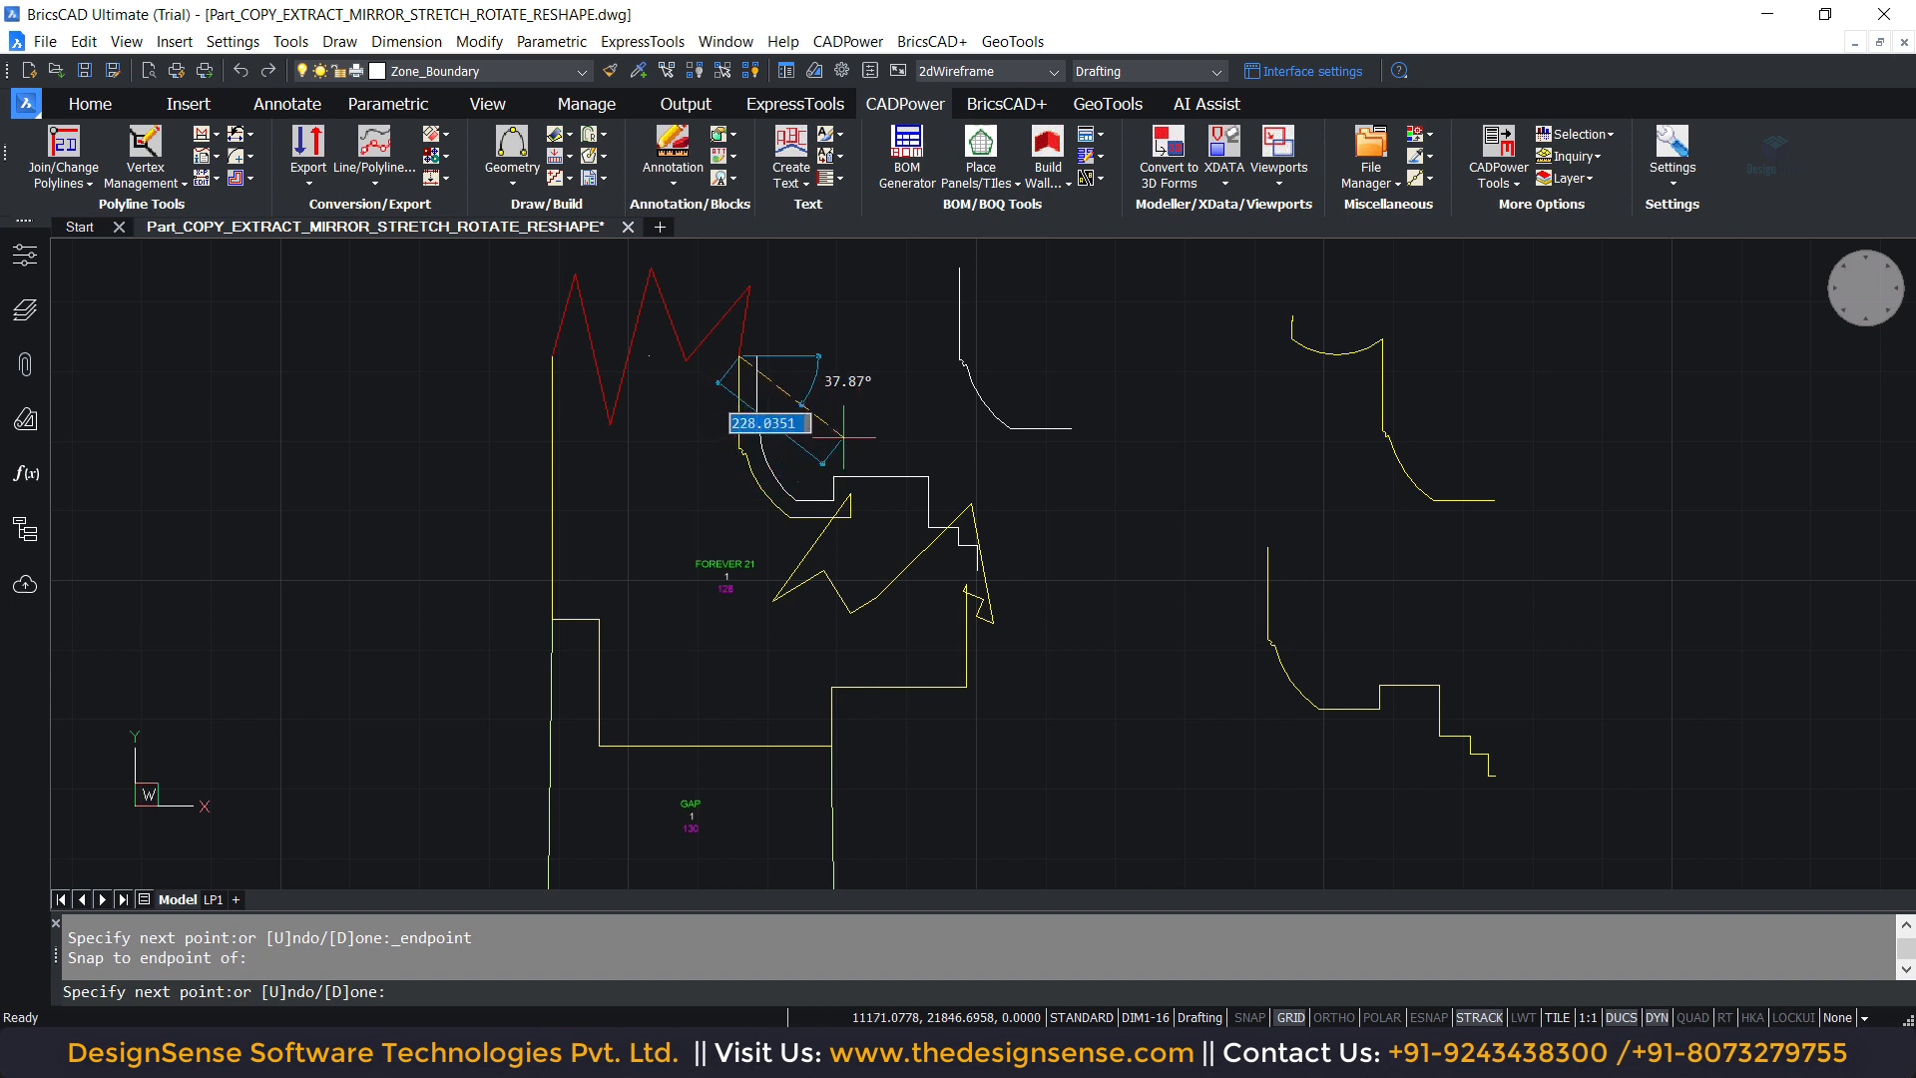
{"action": "key", "text": "Return"}
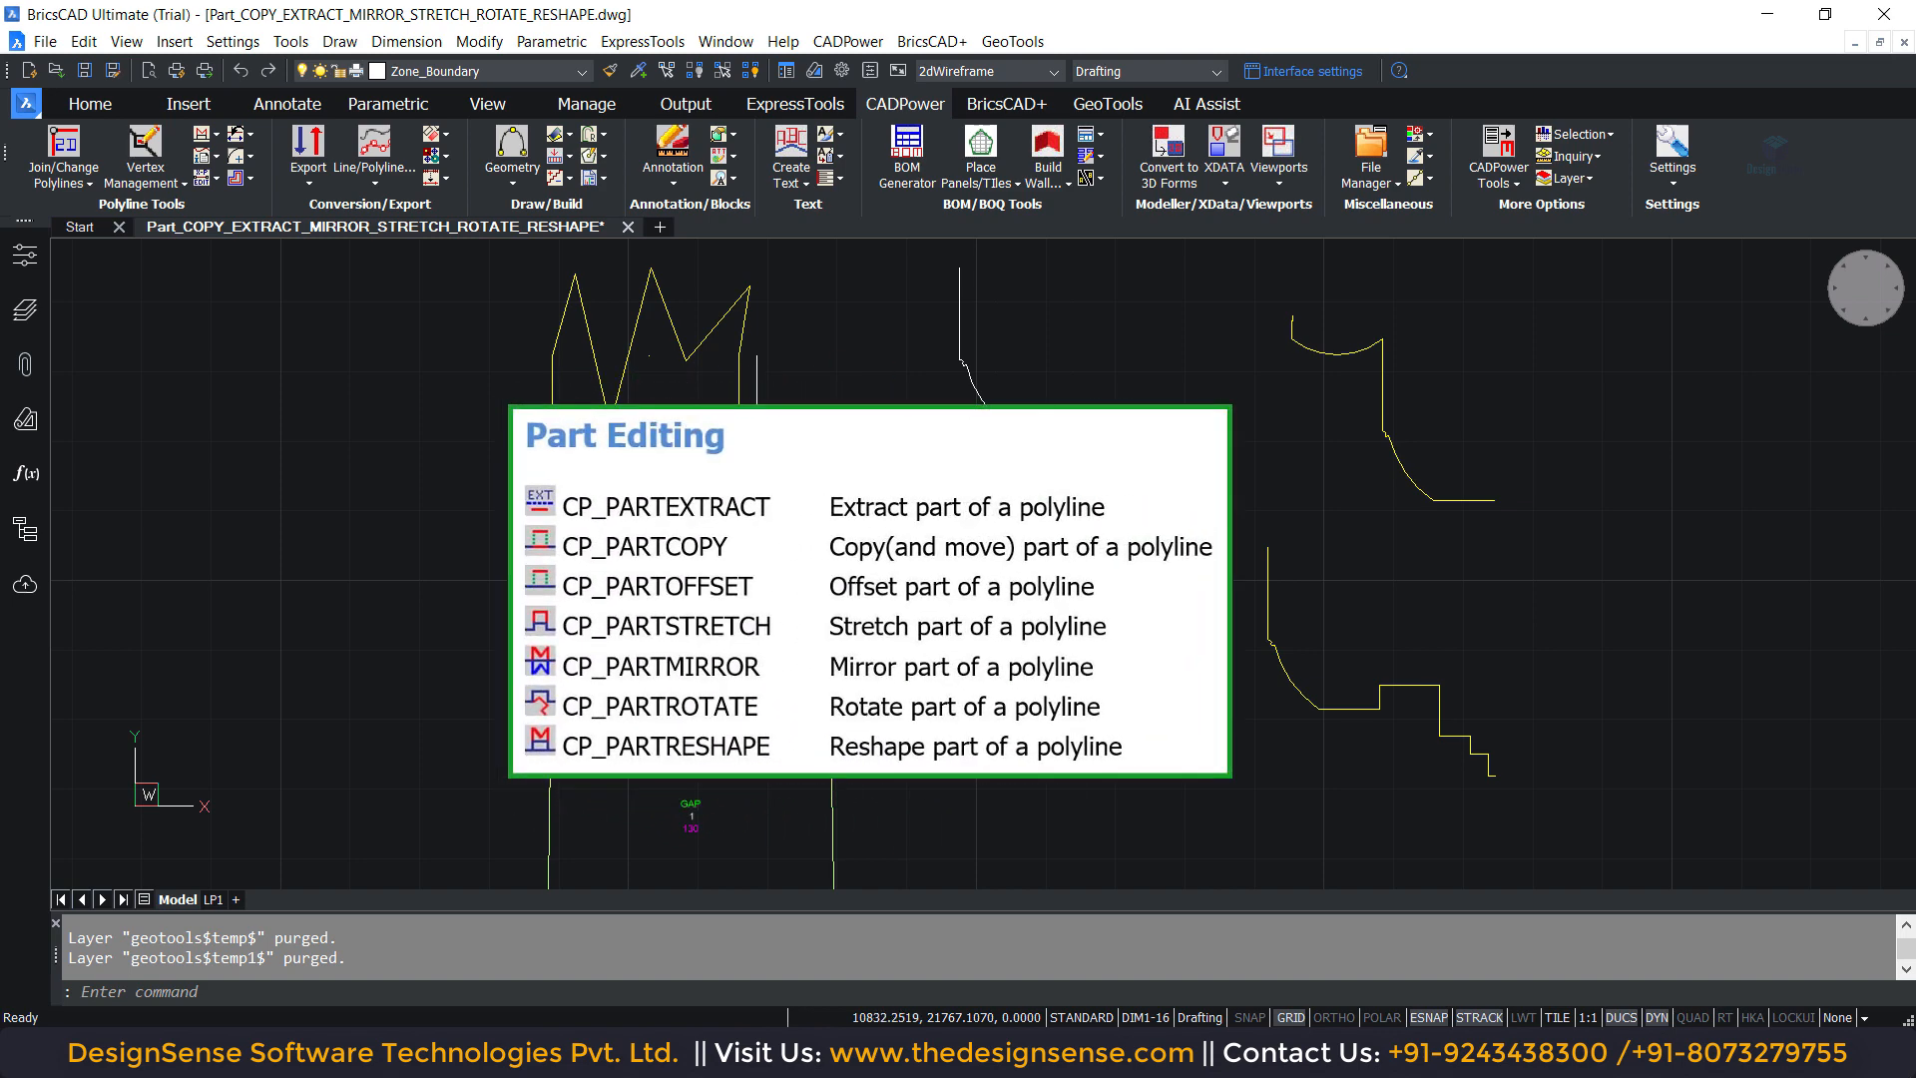
{"action": "left_click", "coordinate": [215, 137]}
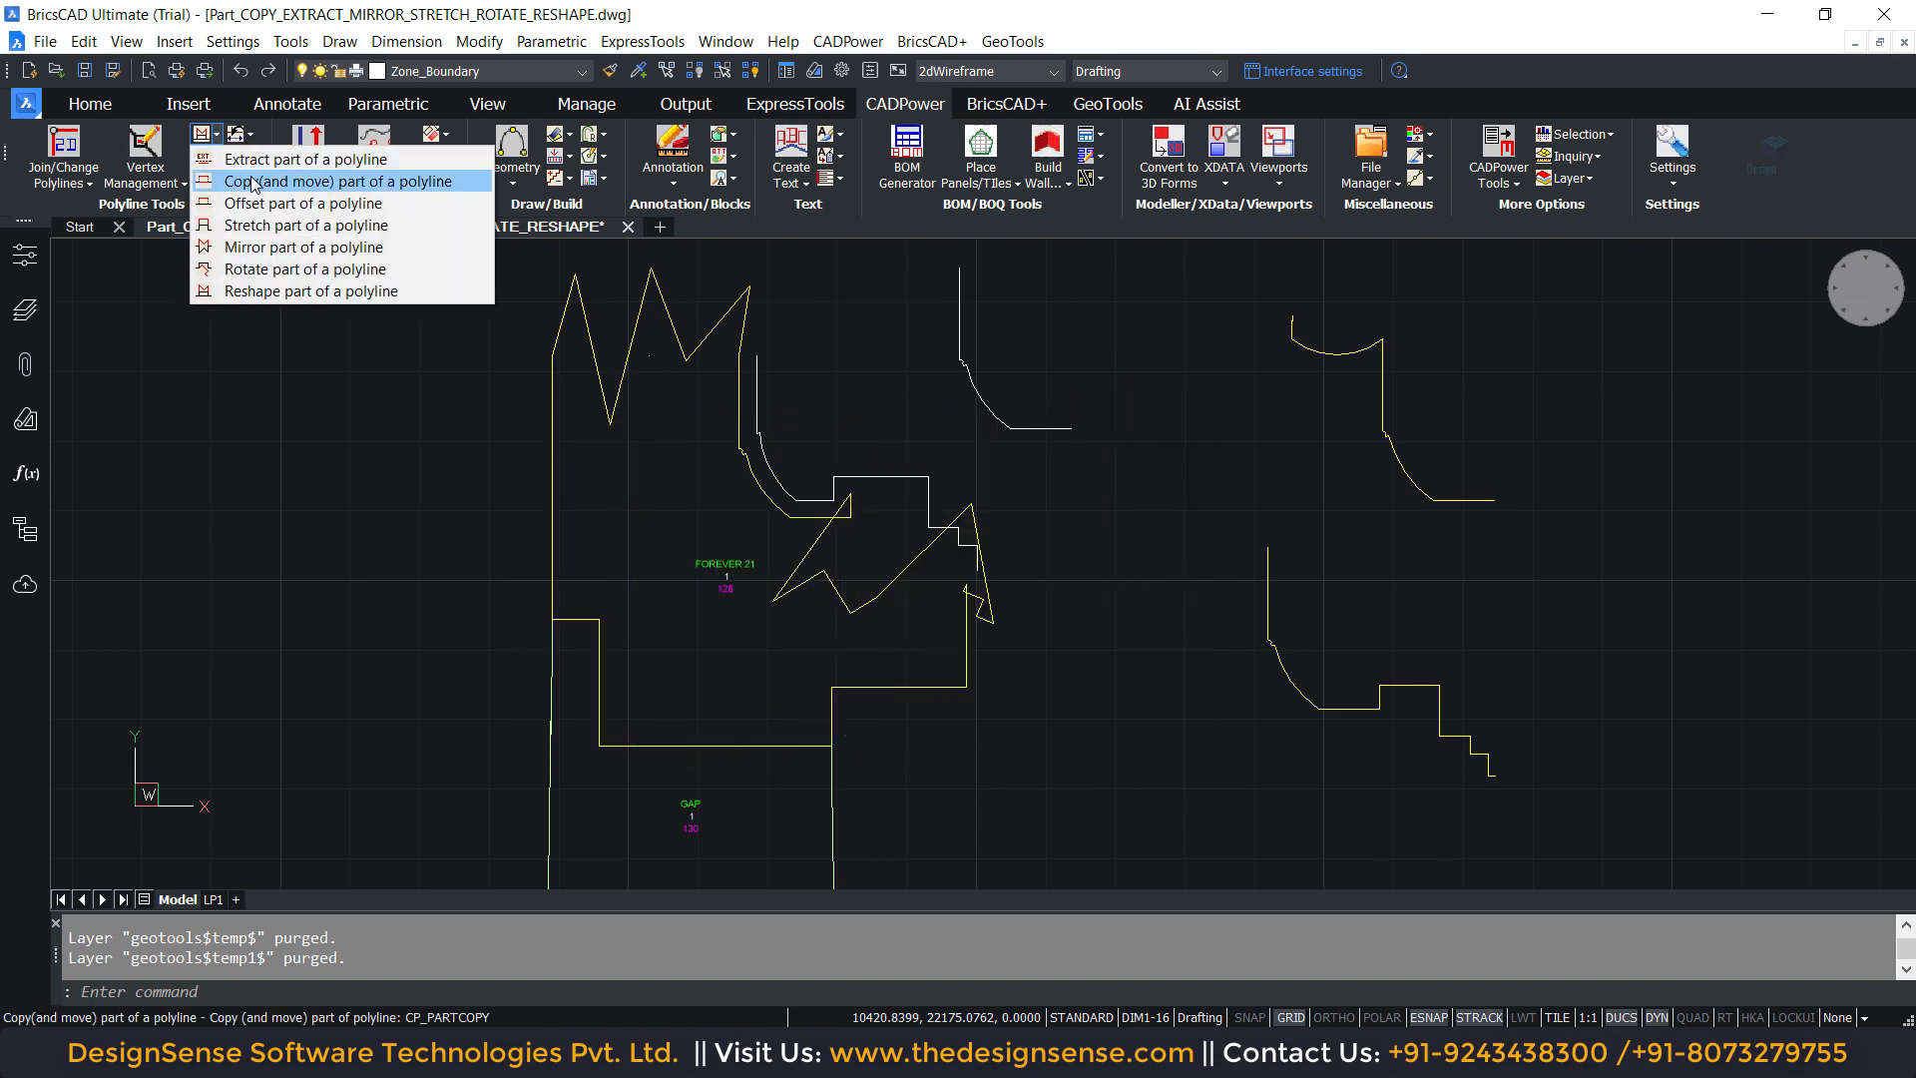
{"action": "left_click", "coordinate": [255, 182]}
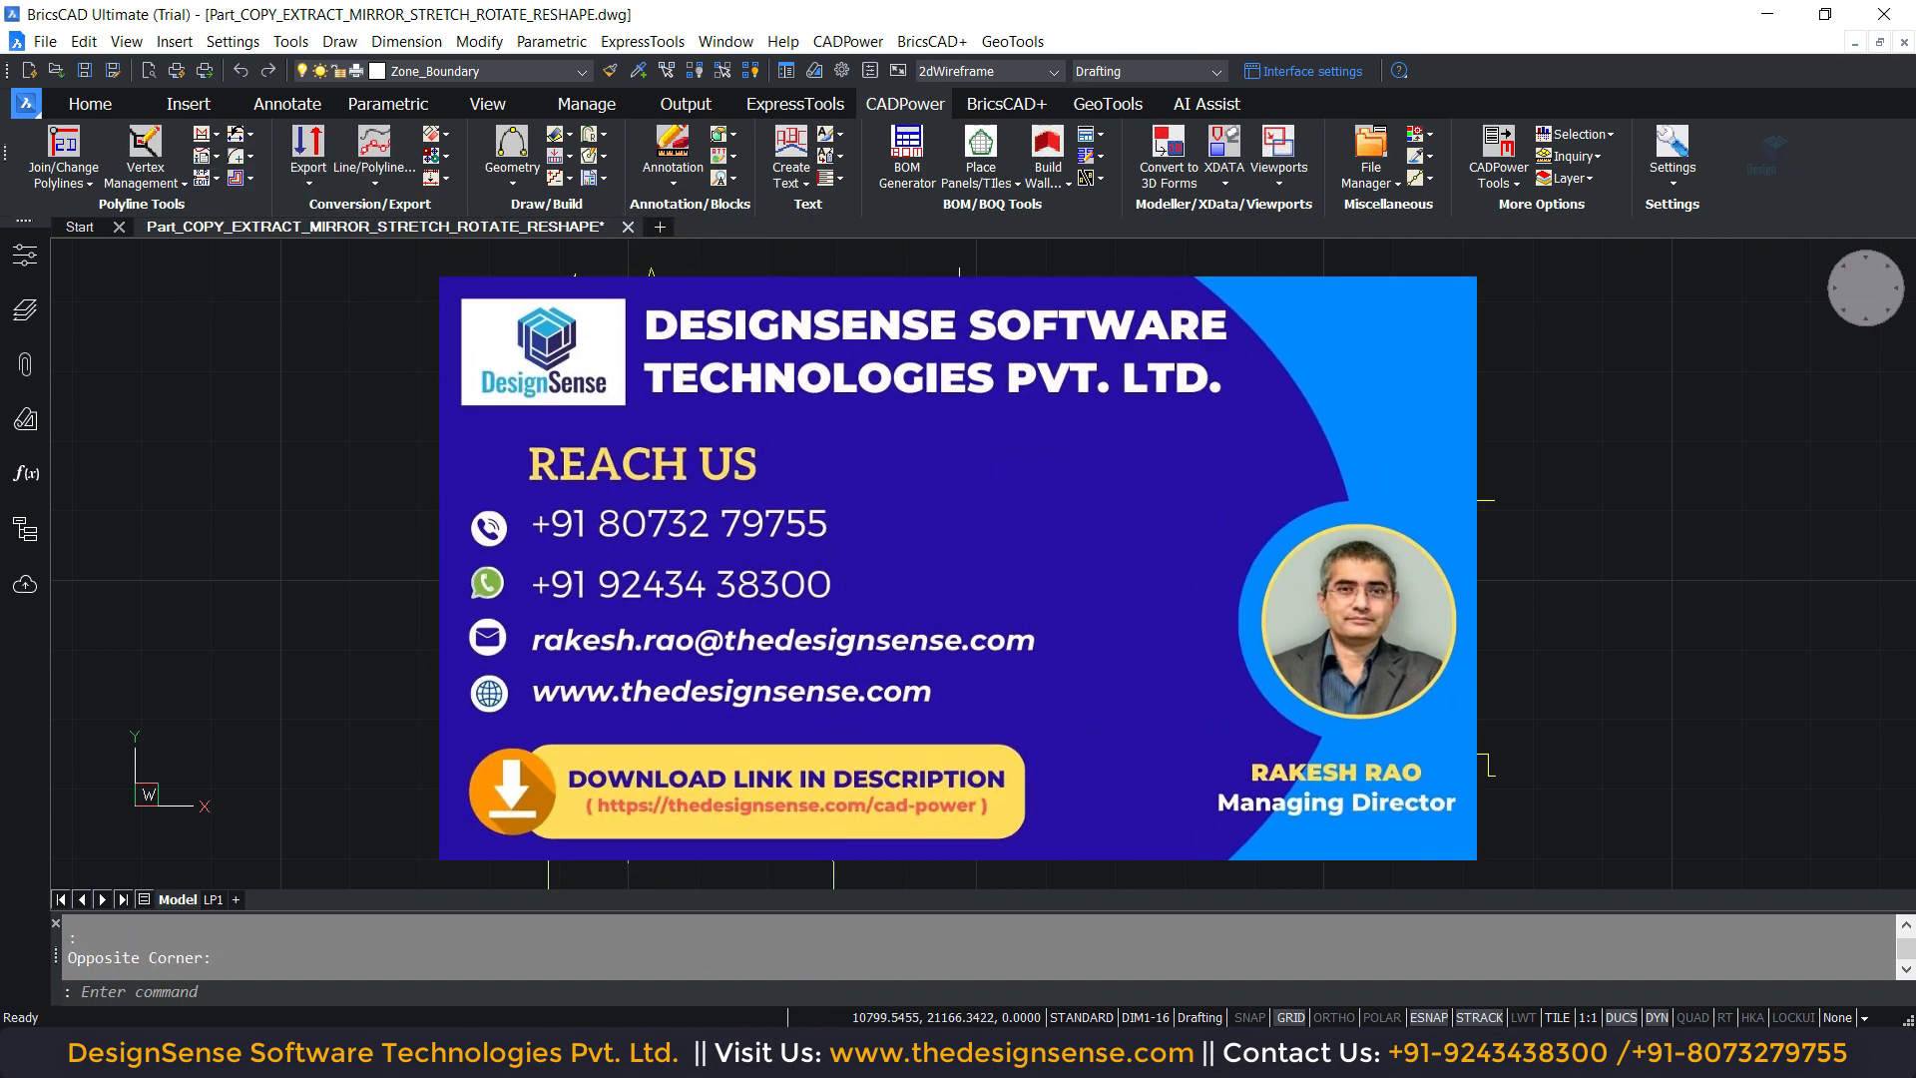